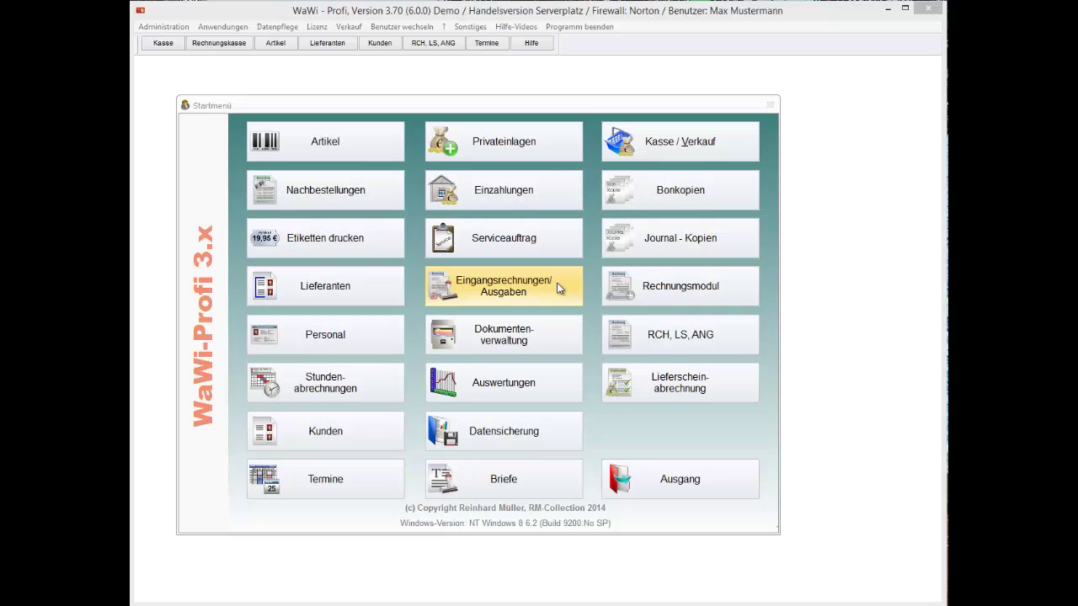
Open the incoming invoices and expenses form and start a new expense without a supplier, accepting the gross-amount settings
click(558, 288)
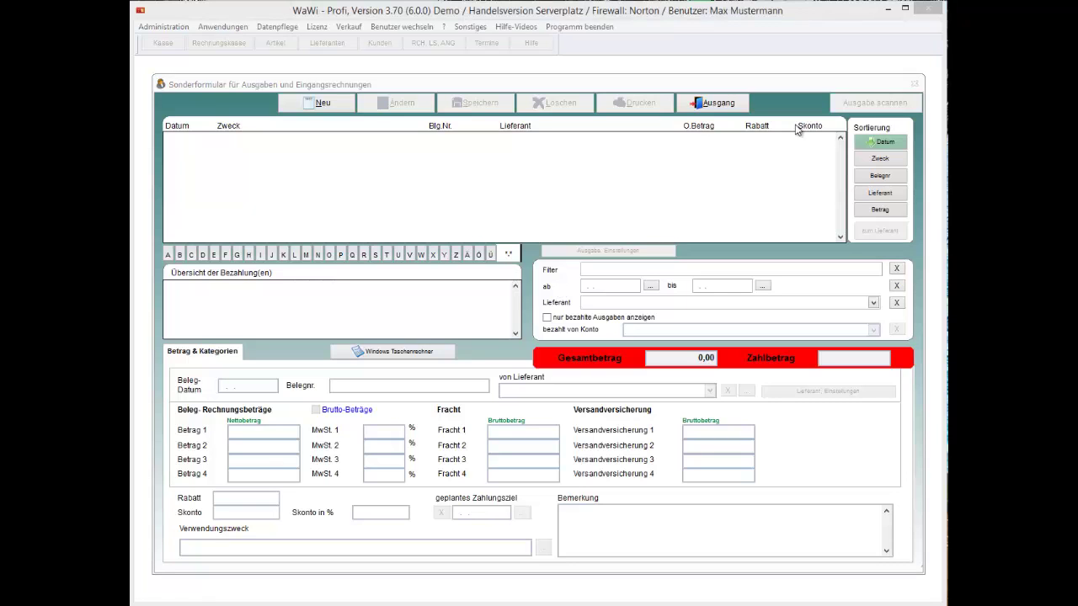
click(299, 109)
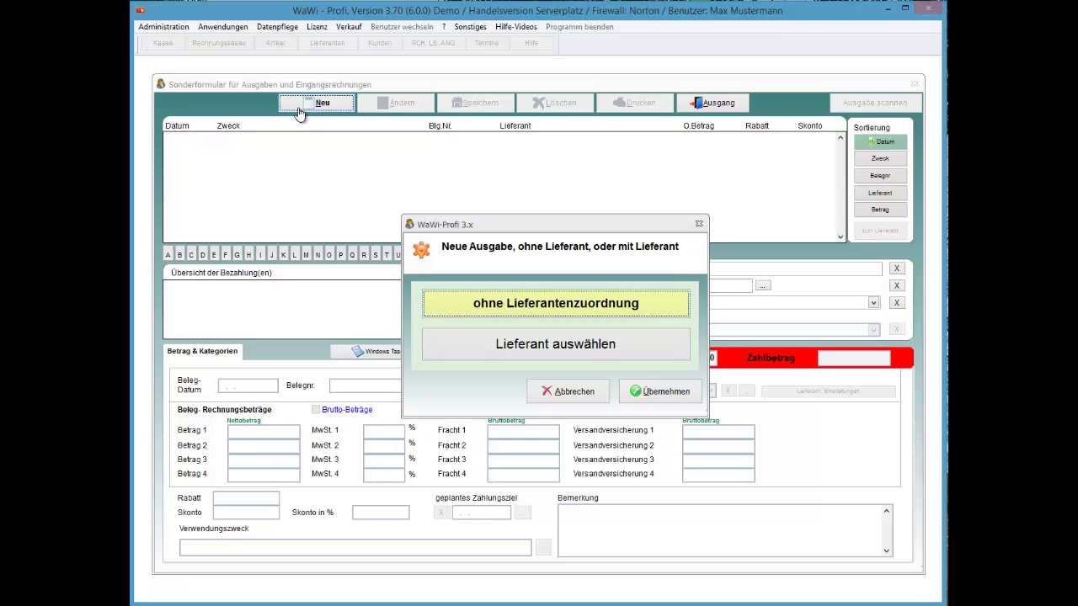
key(Tab)
key(Return)
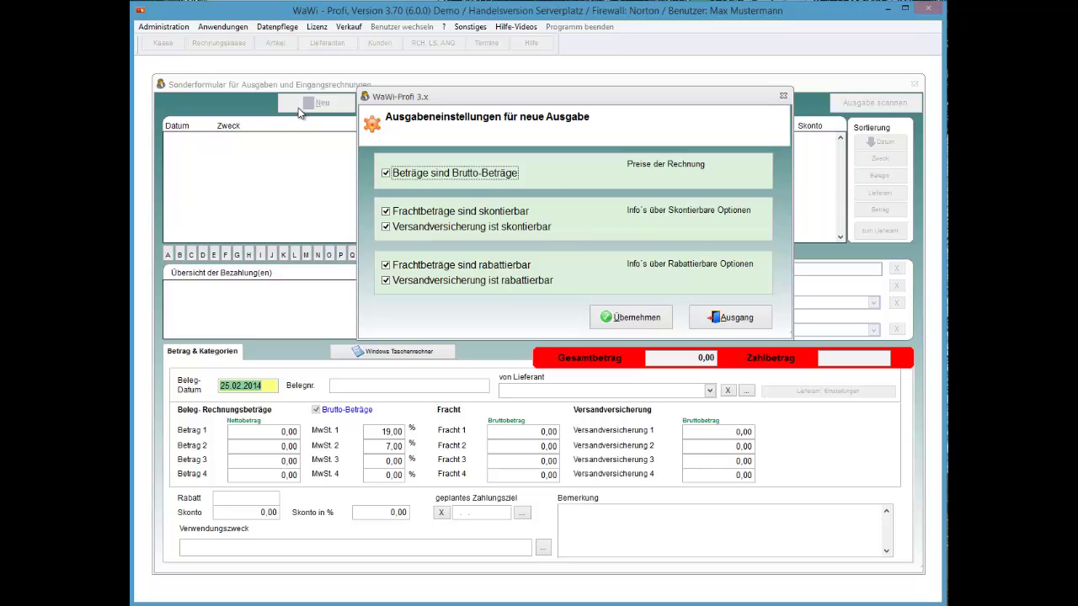
key(Return)
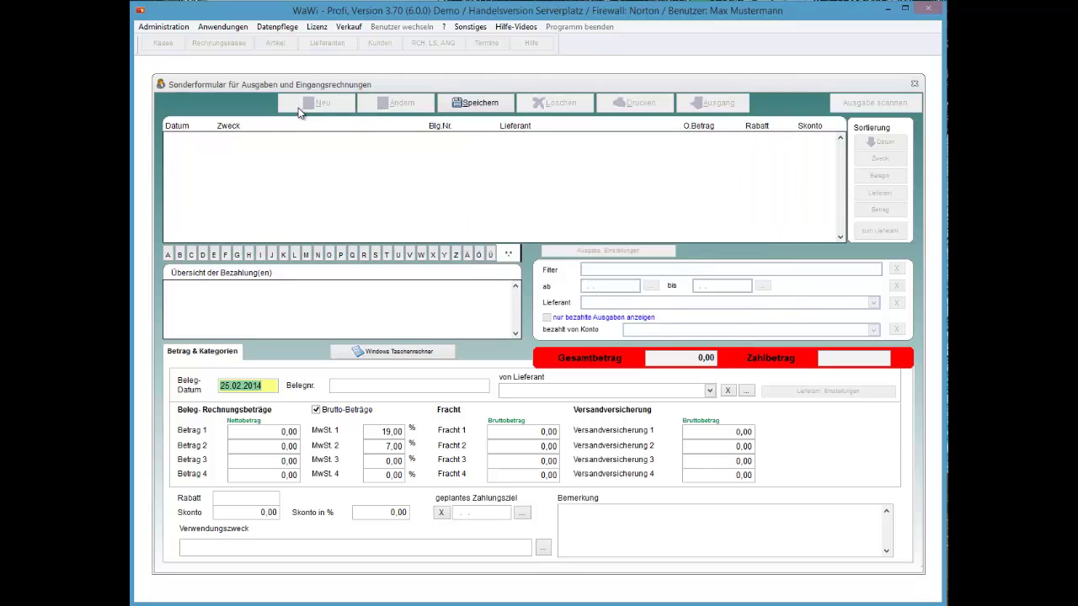
Set the receipt date to 22.02.2014 and enter "Tankstelle, Tanken" as the receipt number
key(minus)
key(minus)
key(minus)
key(Tab)
text(12345)
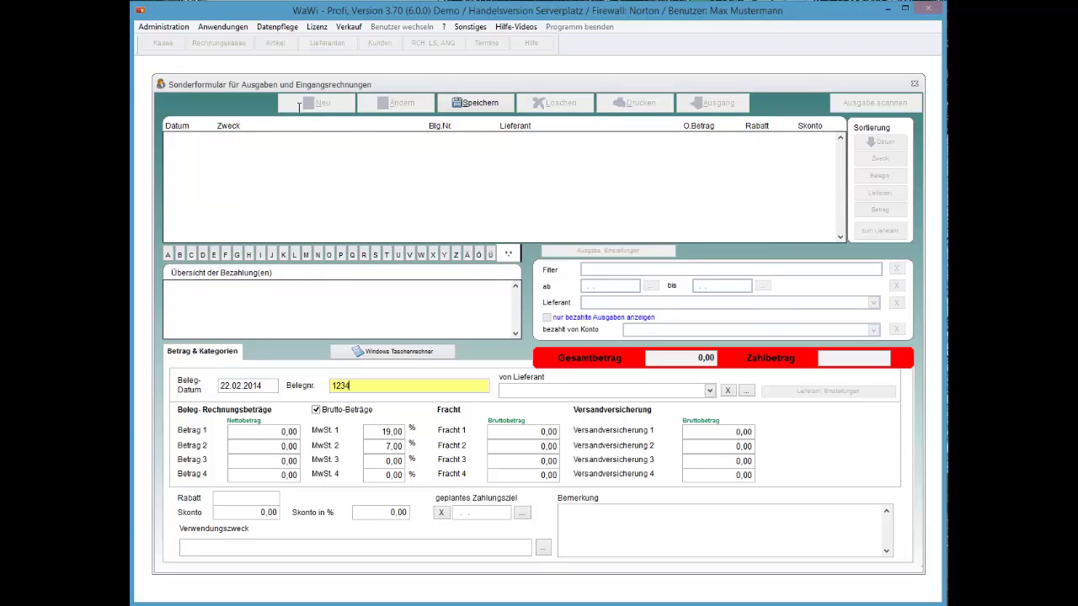
key(Home)
key(Delete)
key(Delete)
key(Delete)
key(Delete)
text(Tankstelle, Tanken)
key(Tab)
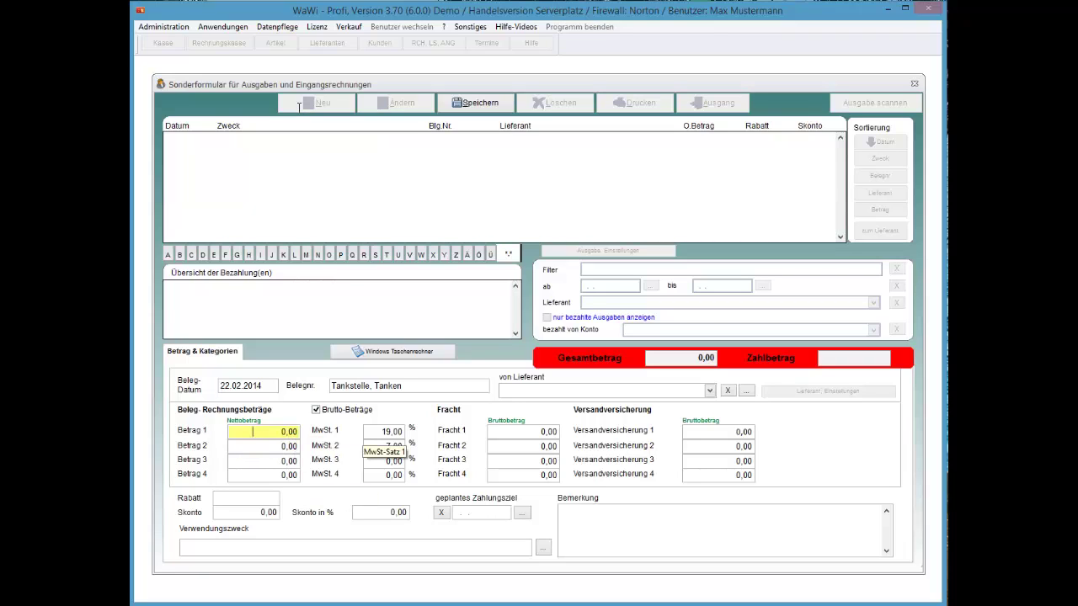
Enter 60,00 as the first invoice amount and keep the remaining amounts and VAT rates at their defaults
key(Tab)
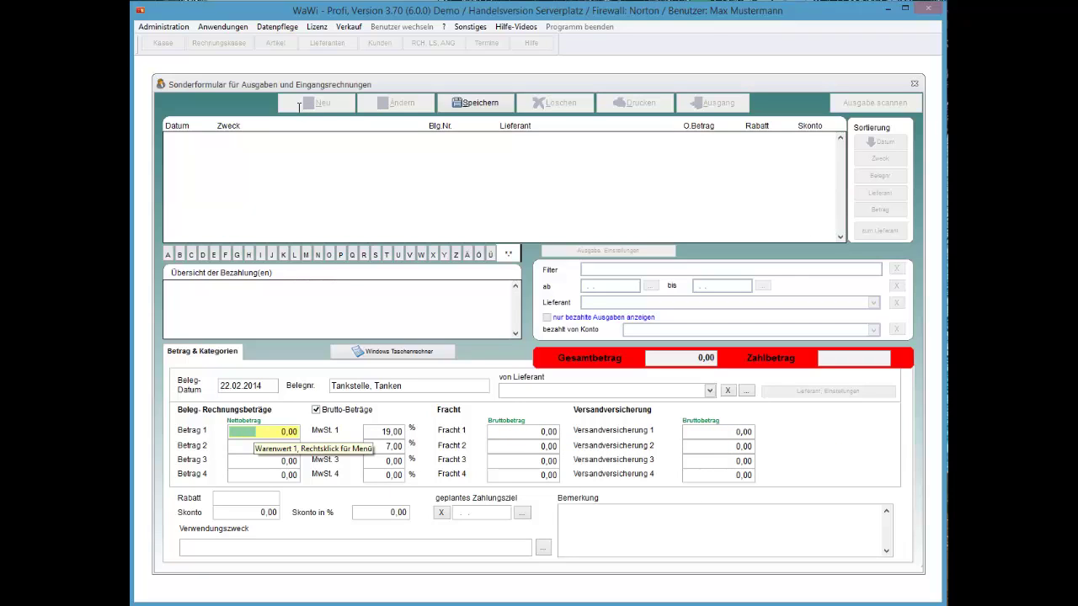
text(60)
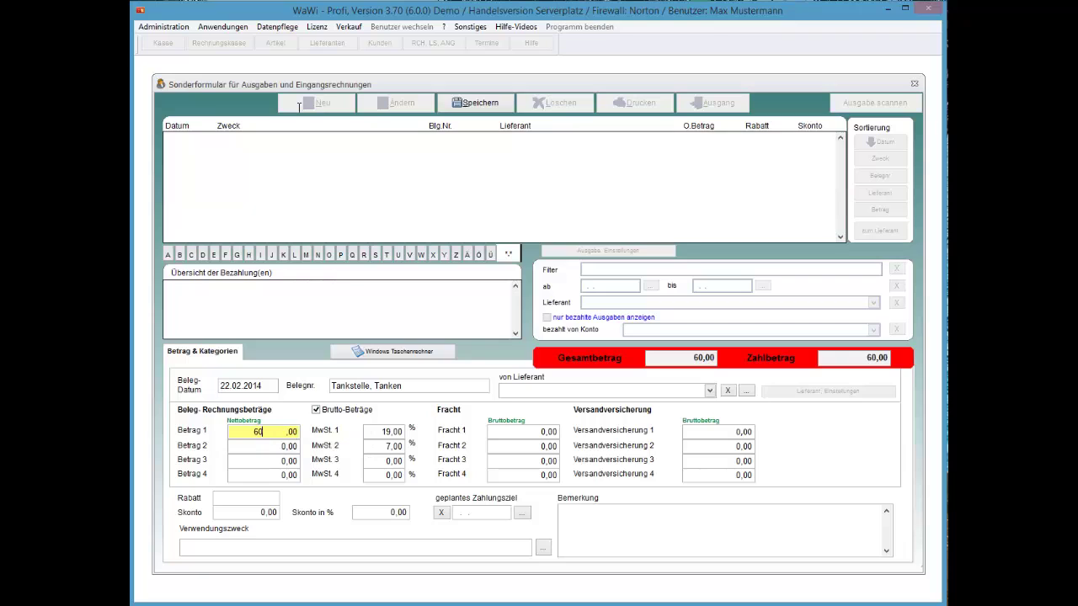
key(Return)
key(Return)
key(Return)
key(Return)
key(Return)
key(Return)
key(Return)
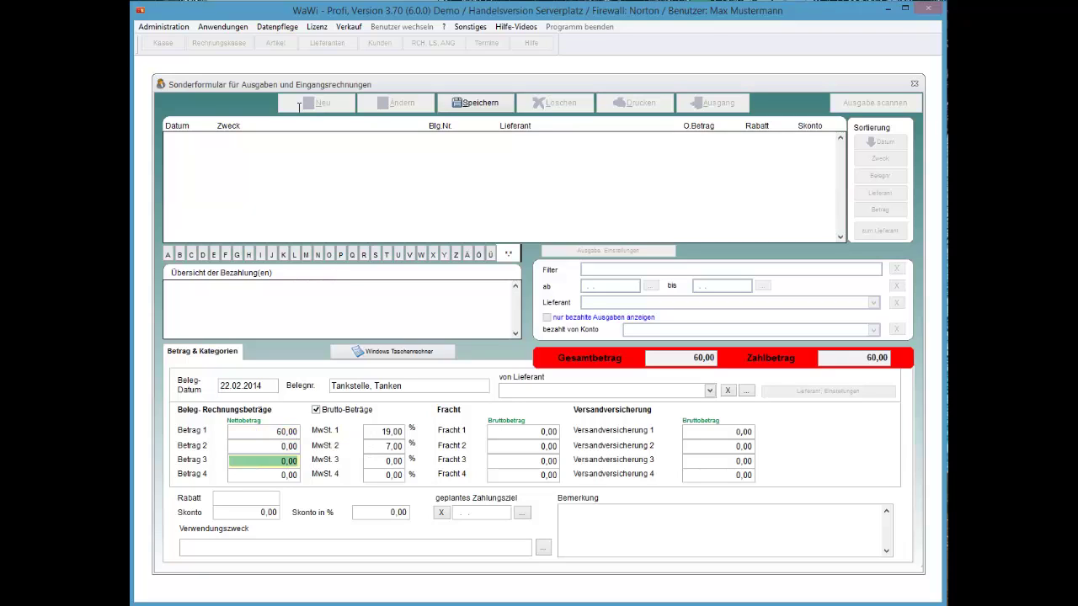
key(Return)
key(Return)
key(Return)
key(Return)
key(Return)
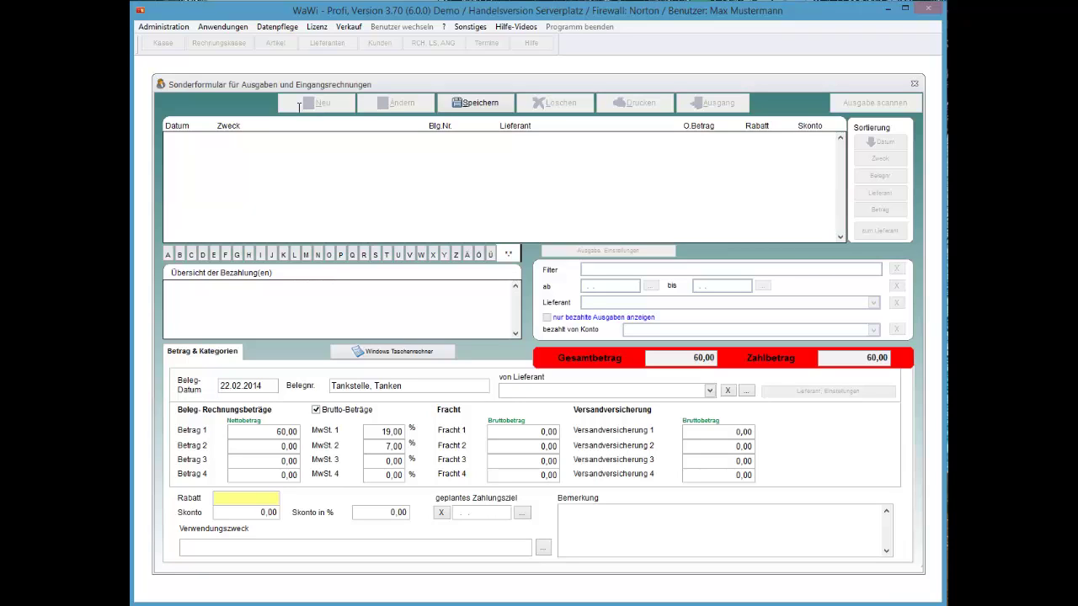
Try a discount (Rabatt) of 10 on the expense and clear it again
text(10)
key(Return)
click(239, 500)
key(Delete)
key(Tab)
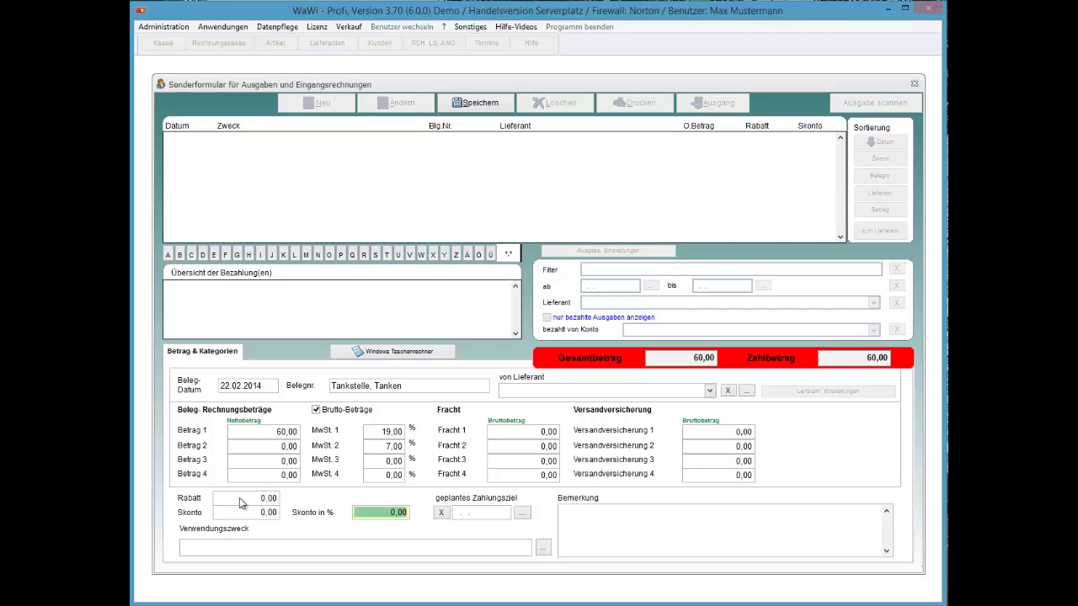
Try a cash discount (Skonto) of 3 % on the expense and reset it to 0
text(3 ,)
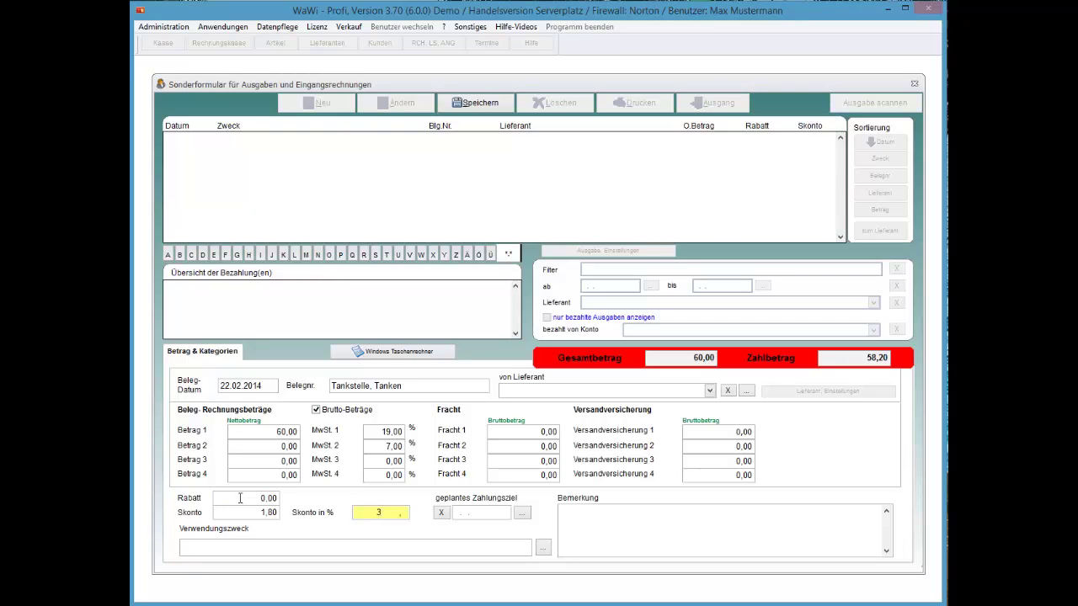
key(Tab)
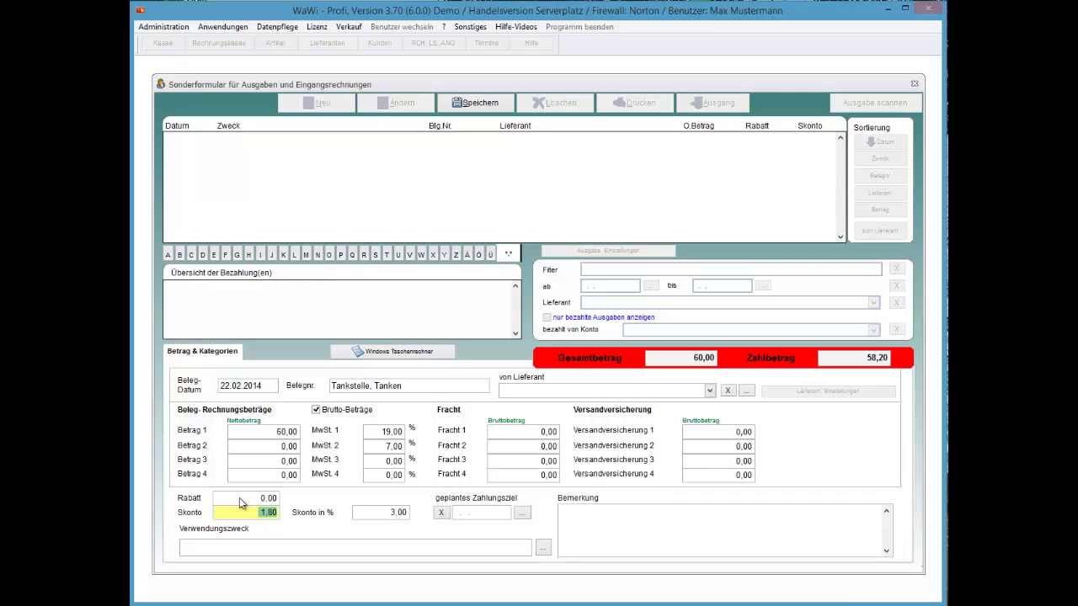
text(0,)
key(Tab)
text(0)
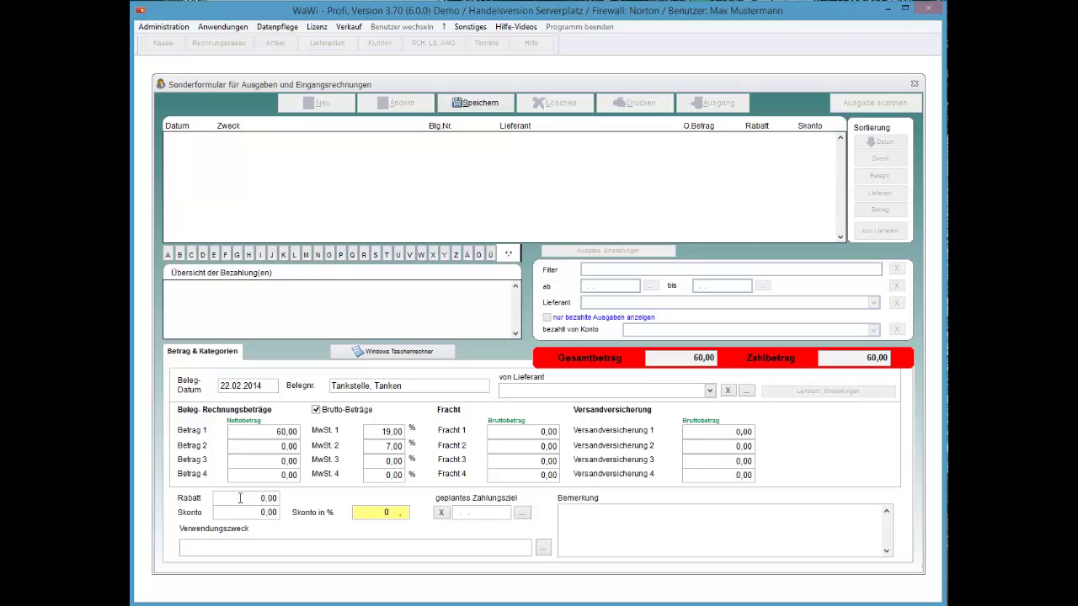
key(Tab)
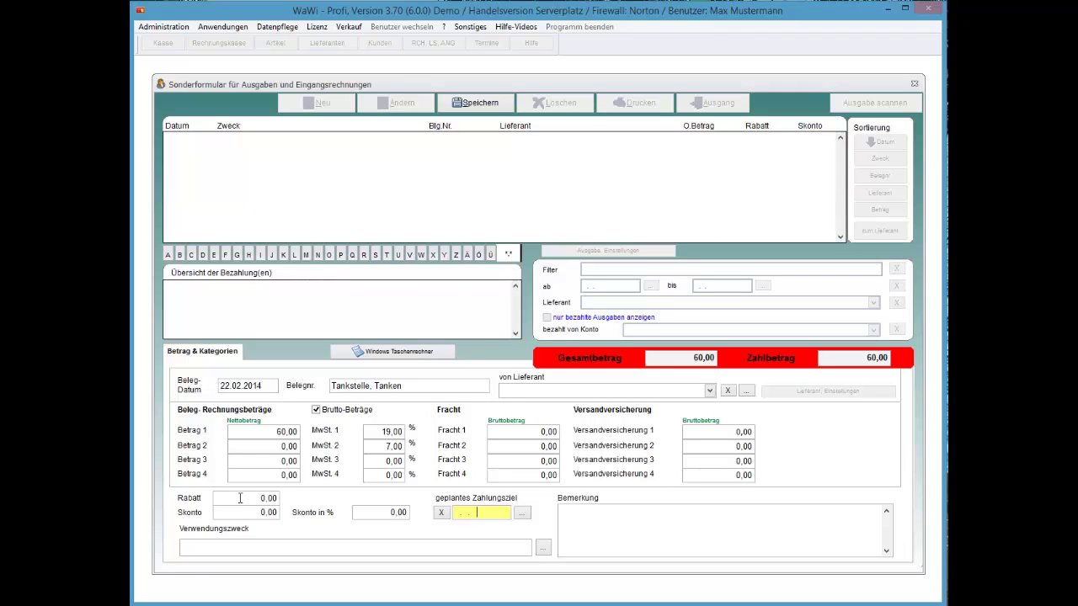
Leave the payment target empty, choose Tanken from the expense types as the purpose, and save the new expense record
key(Return)
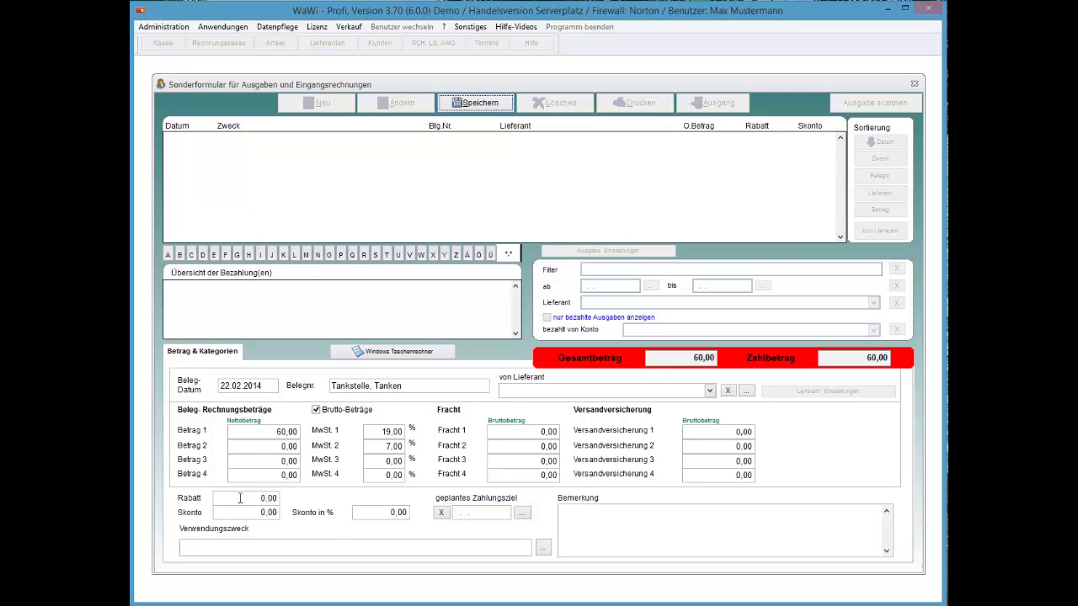
key(Tab)
key(Return)
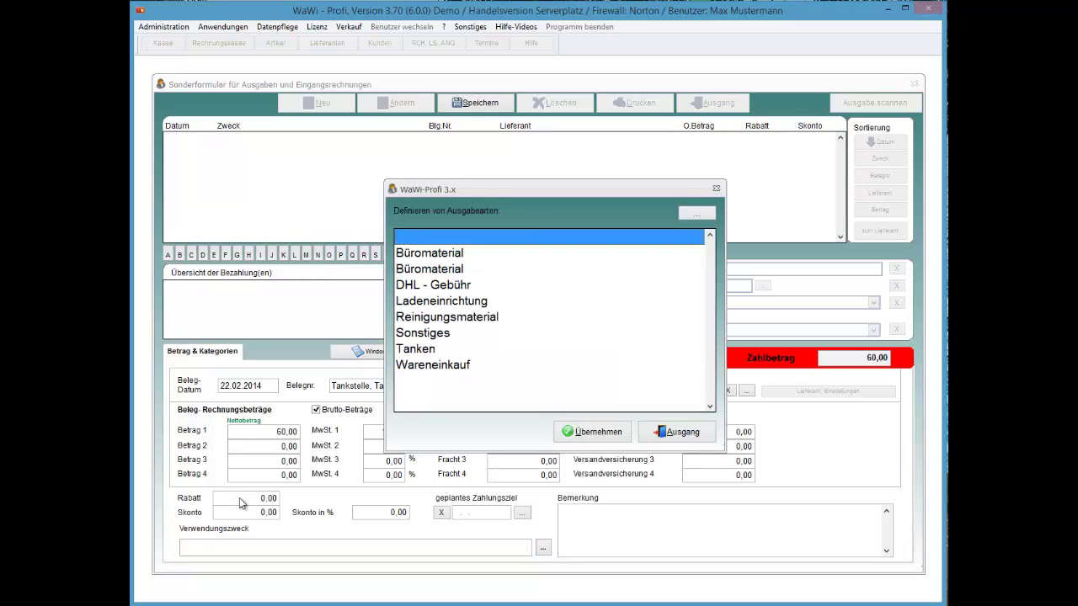
key(Tab)
key(Return)
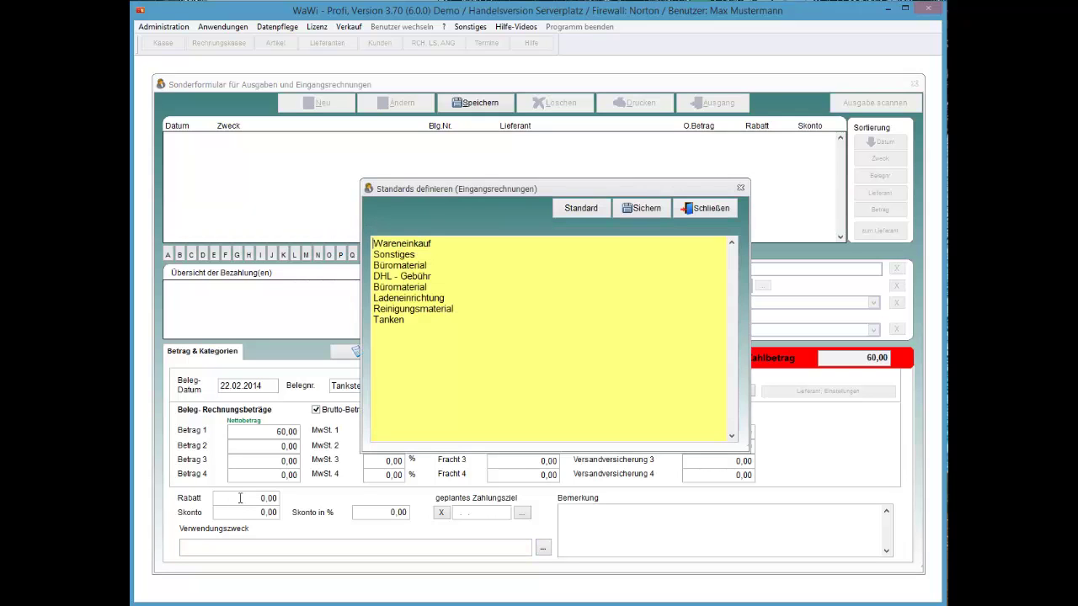
key(Escape)
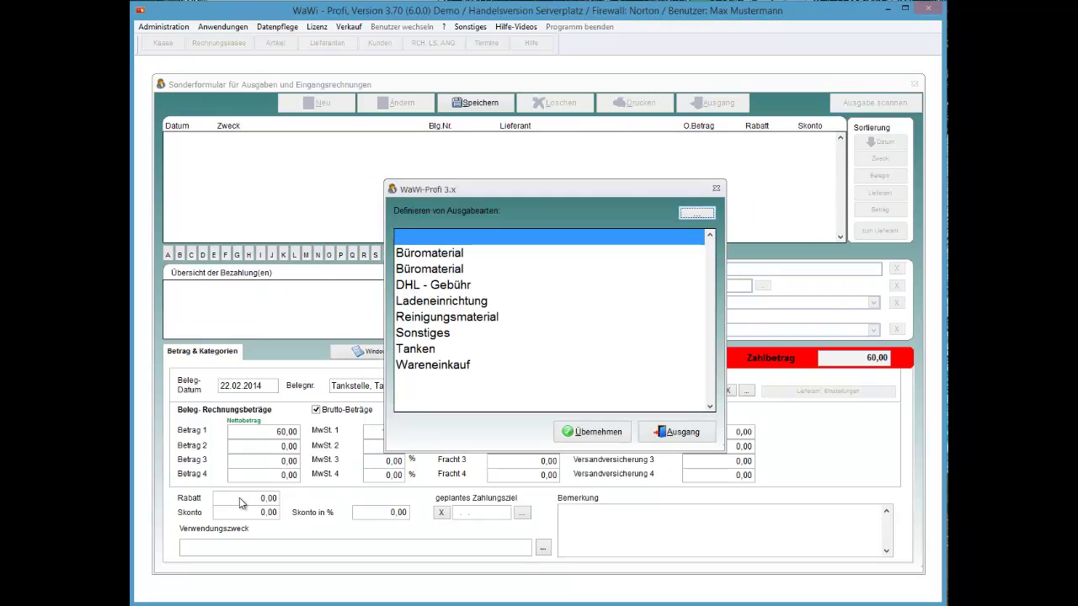
key(t)
key(Return)
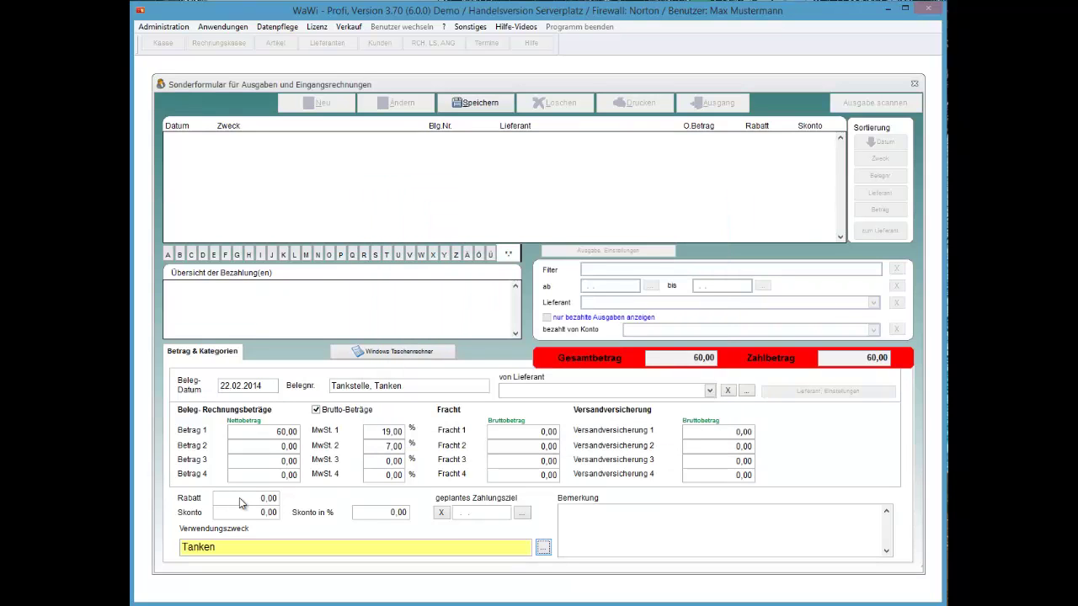
key(alt+s)
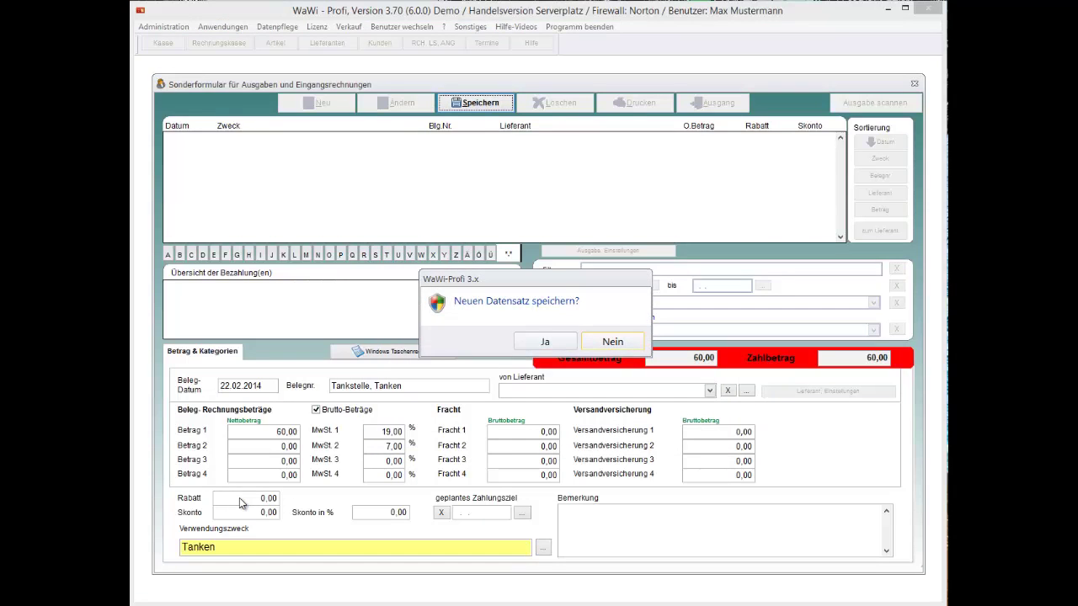
key(Return)
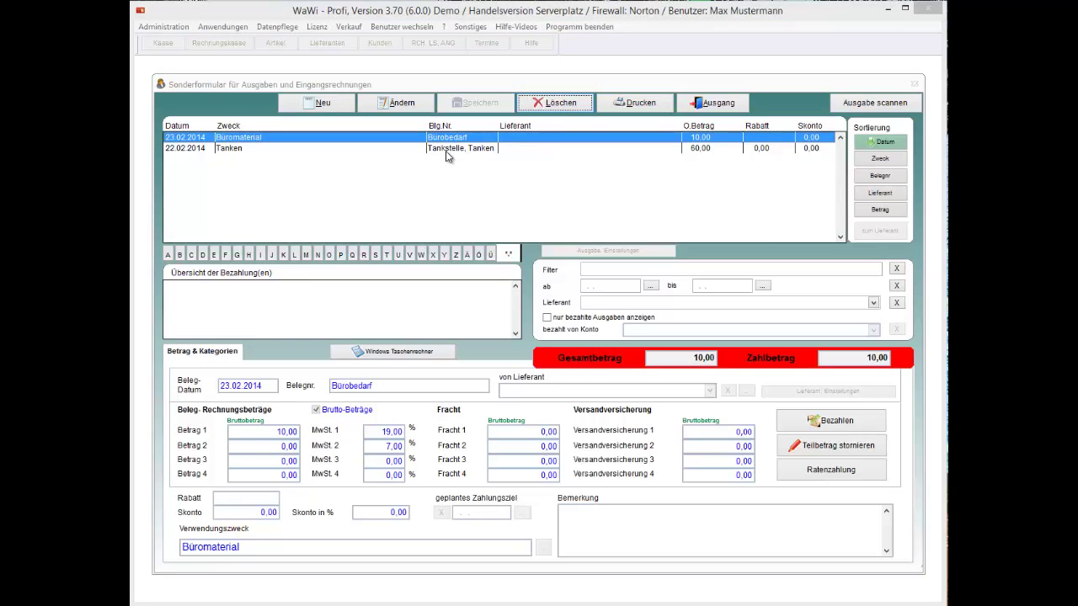
Select the Tanken expense in the list to view its details
click(446, 147)
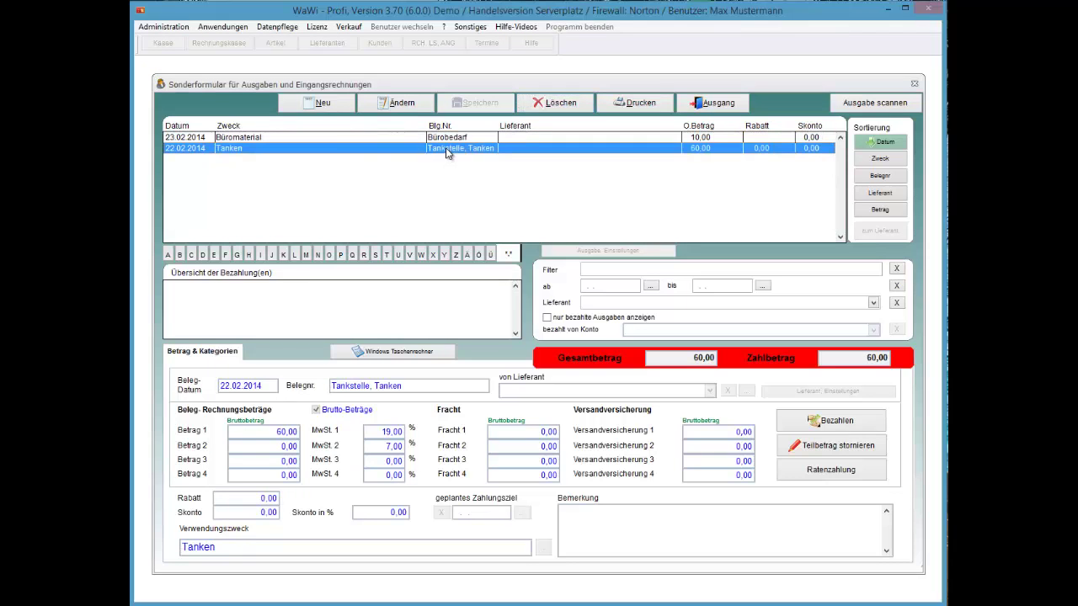
key(Up)
click(446, 150)
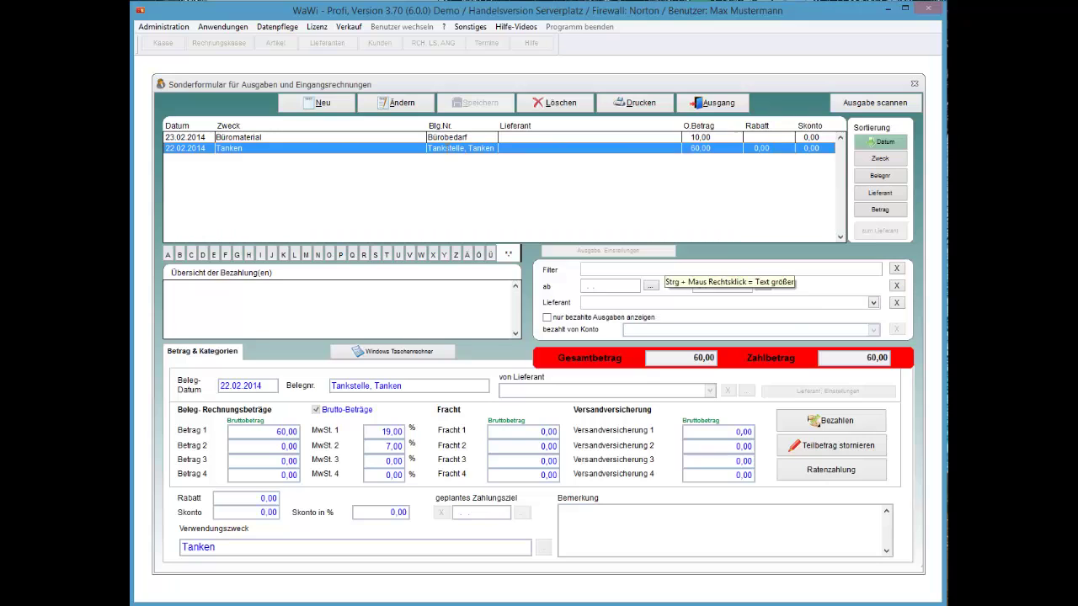
Filter the expense list by "tank" and clear the filter text again
click(587, 269)
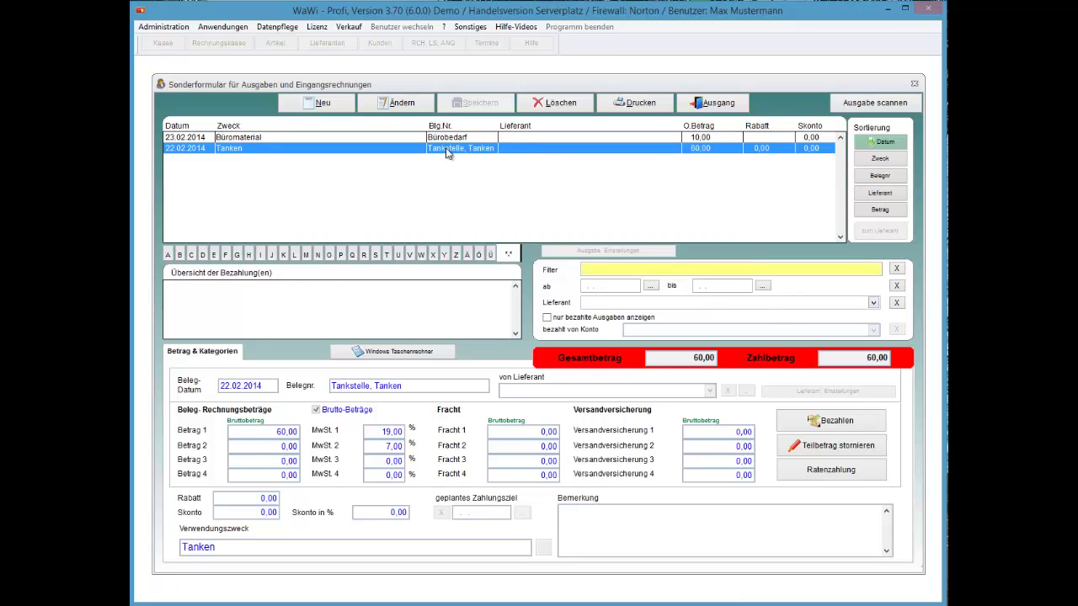
text(tank)
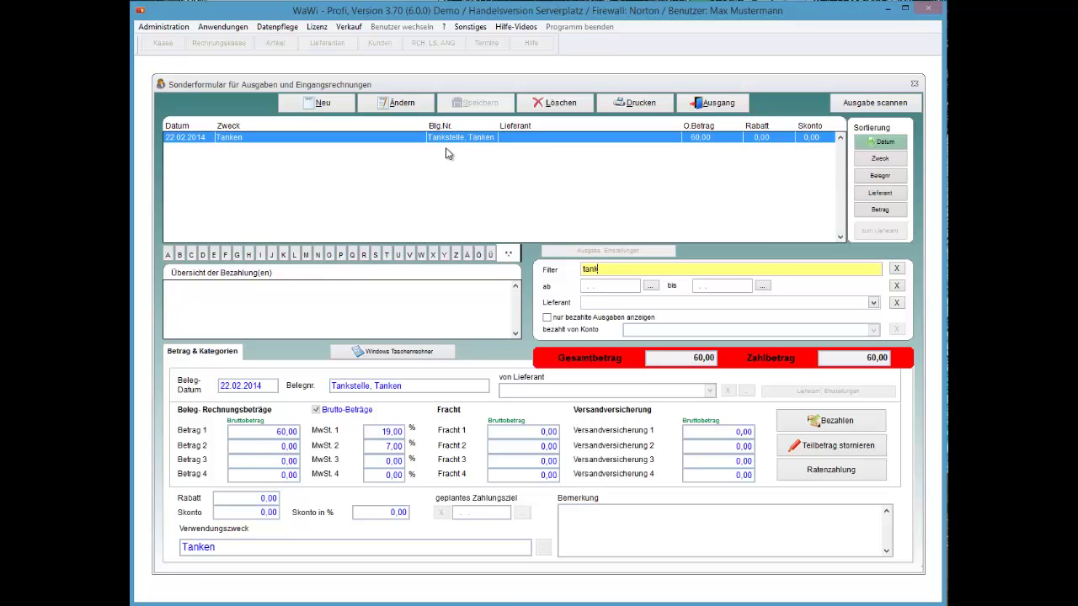
key(BackSpace)
key(BackSpace)
key(BackSpace)
key(BackSpace)
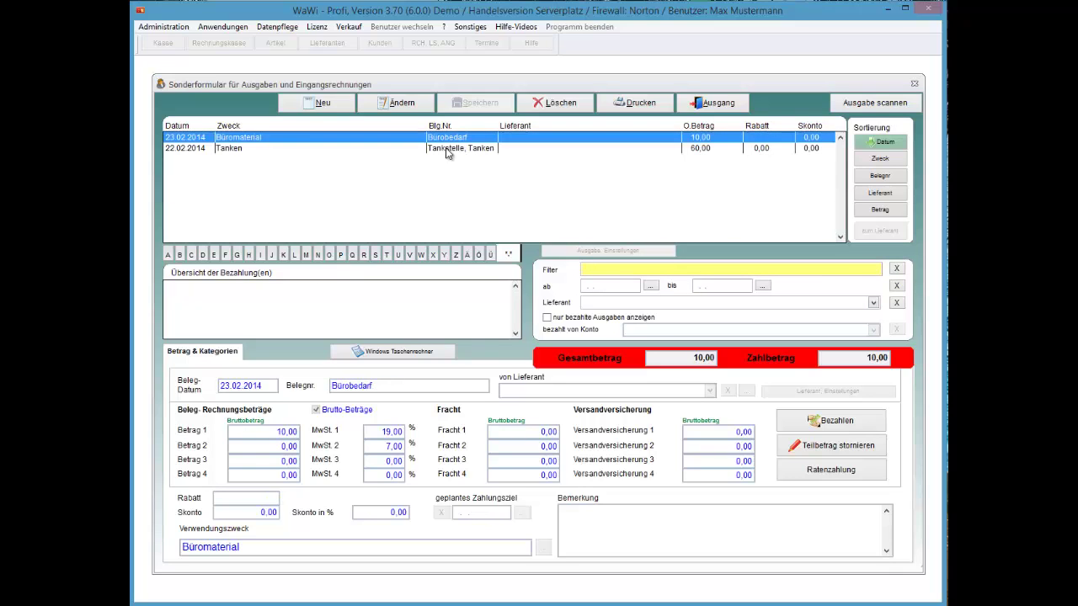
Filter the expense list by "bed" and clear the filter text again
text(bed)
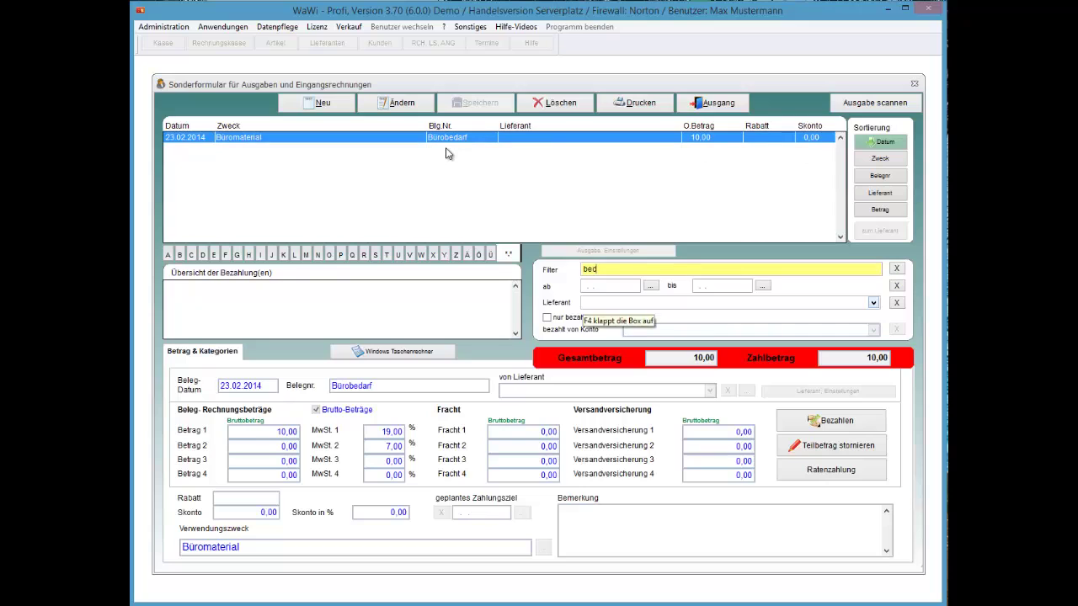
key(BackSpace)
key(BackSpace)
key(BackSpace)
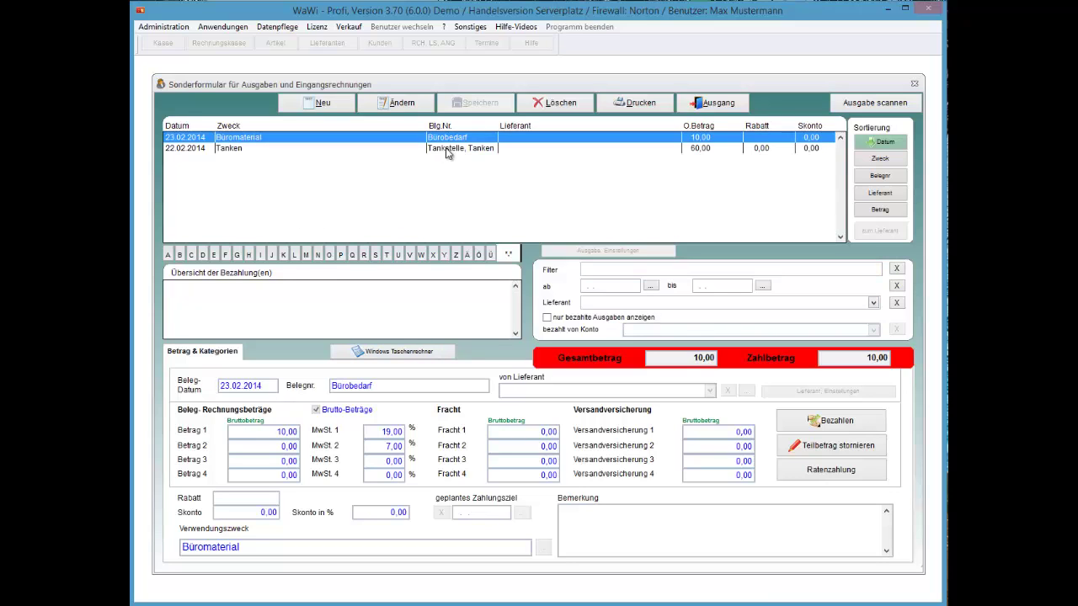
Leave the date range empty and set the expense list's supplier filter to "-- ohne Zuordnung --"
key(Tab)
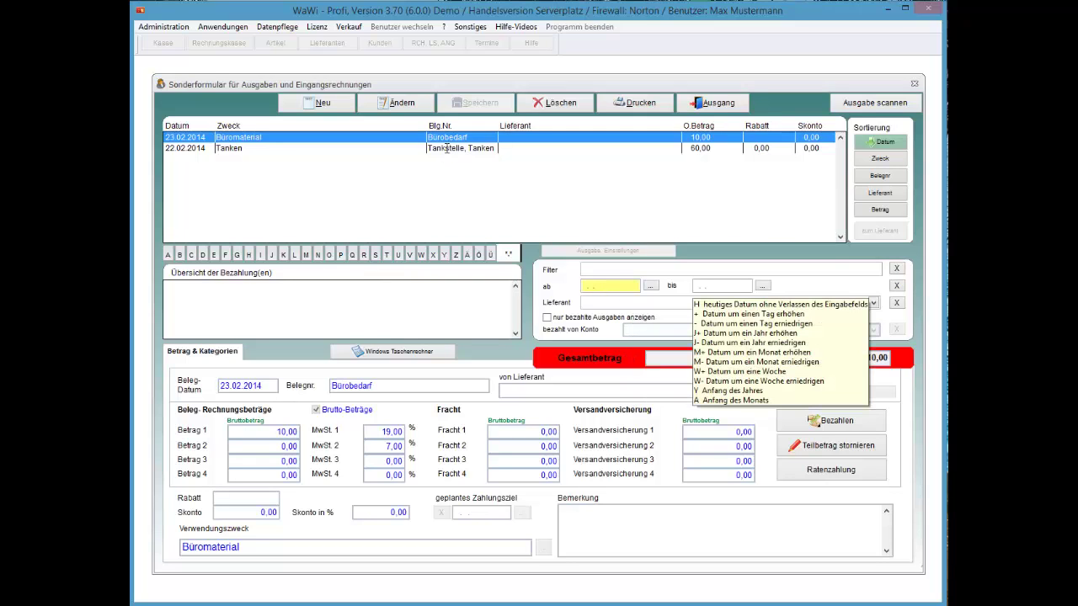
key(Tab)
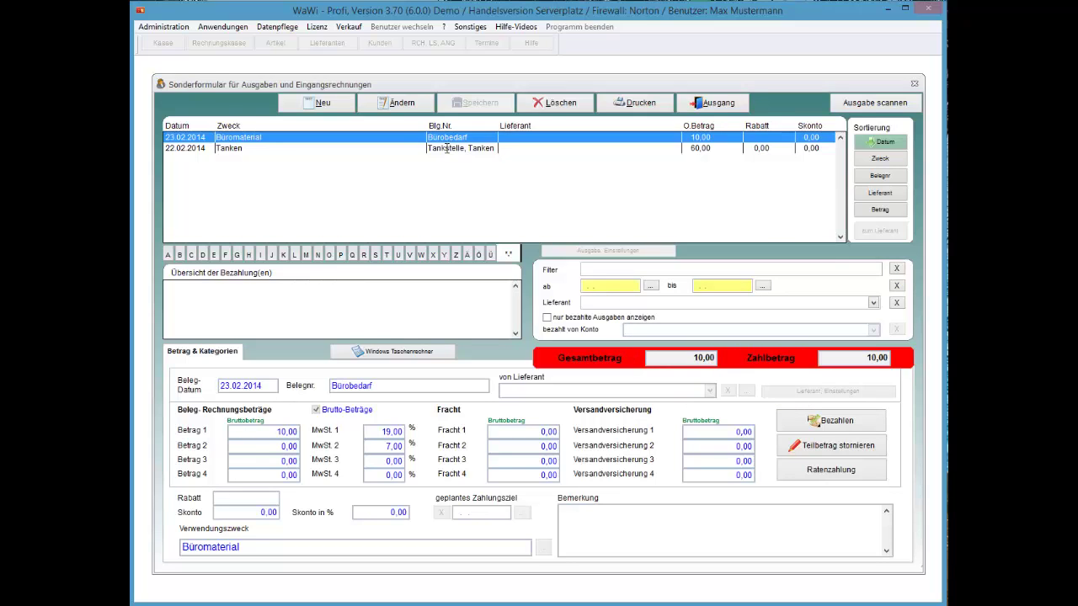
key(Tab)
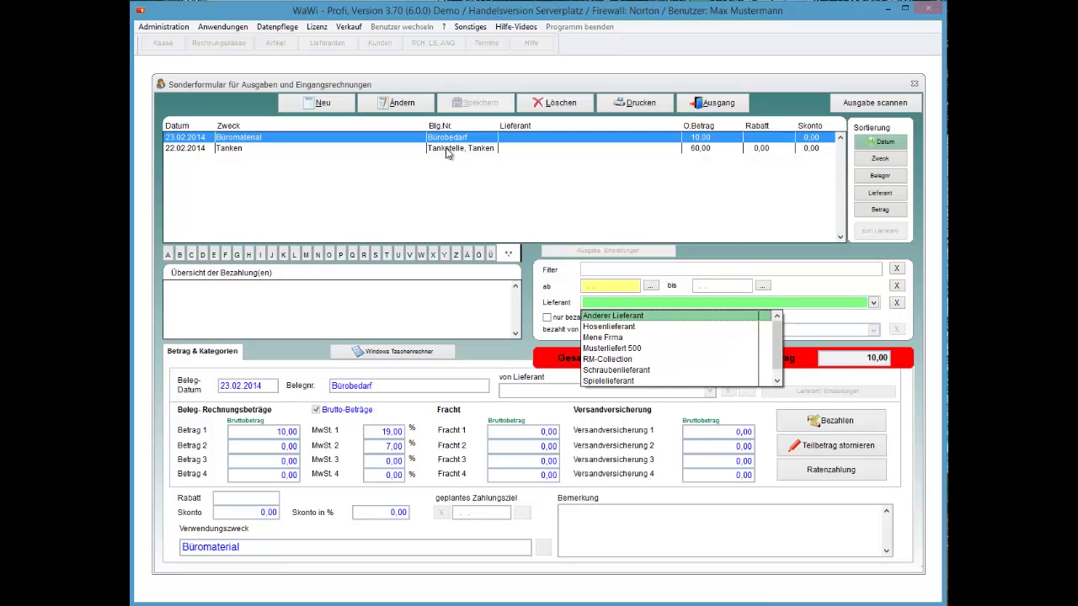
key(Down)
key(Down)
key(Down)
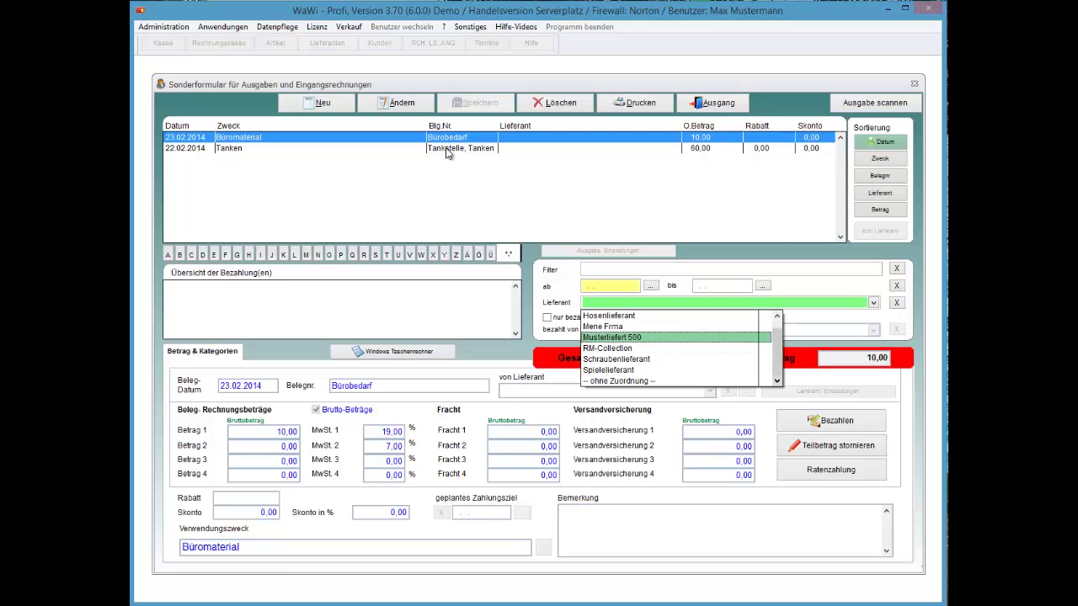
key(Down)
key(Down)
key(Down)
key(Down)
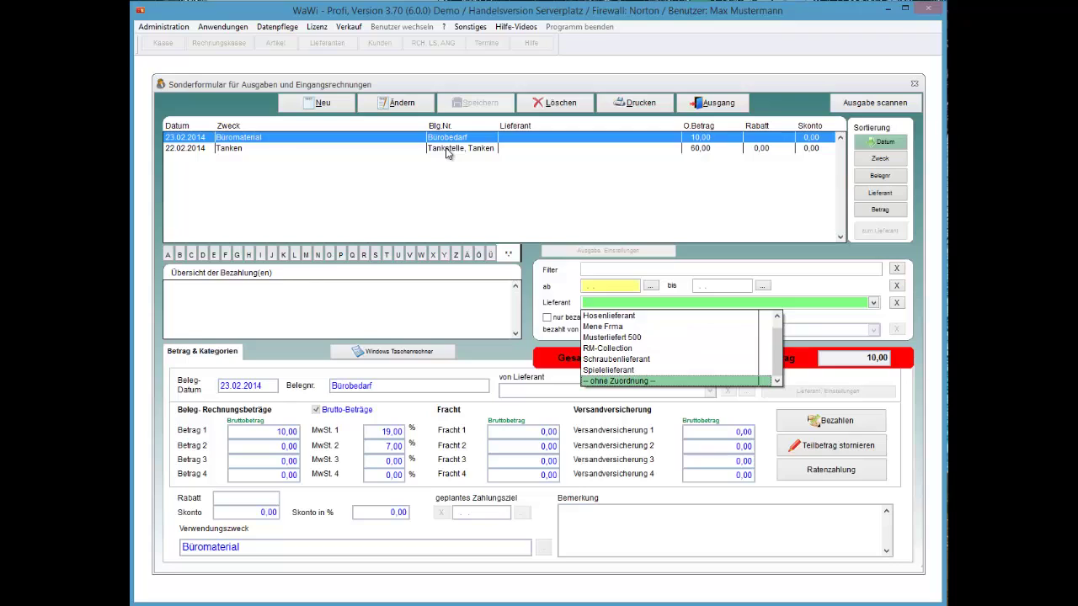
key(Tab)
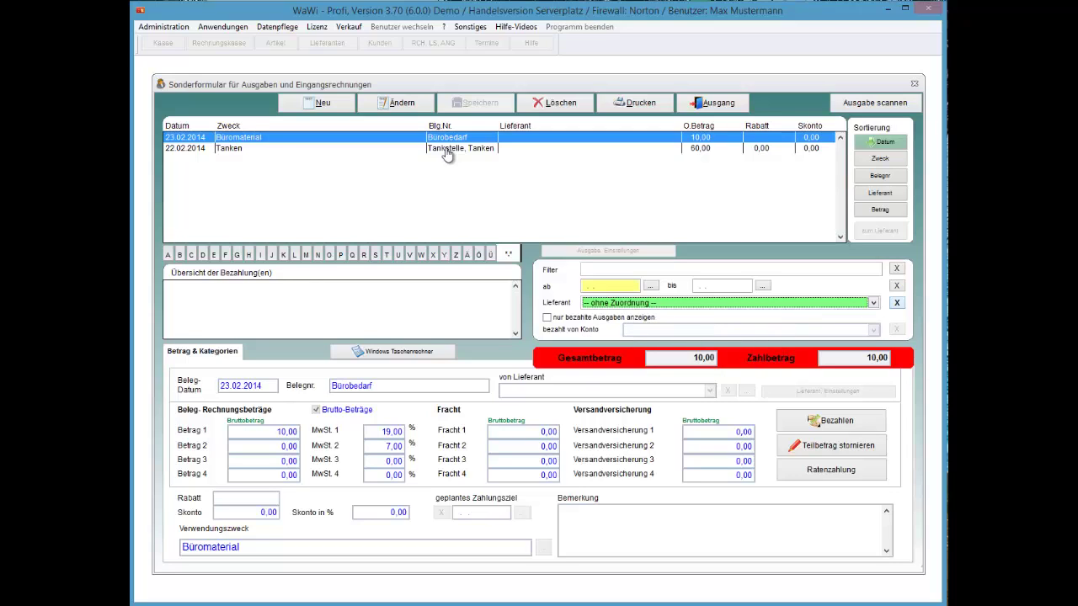
Clear the expense list's supplier filter and restrict the list to paid expenses only
key(space)
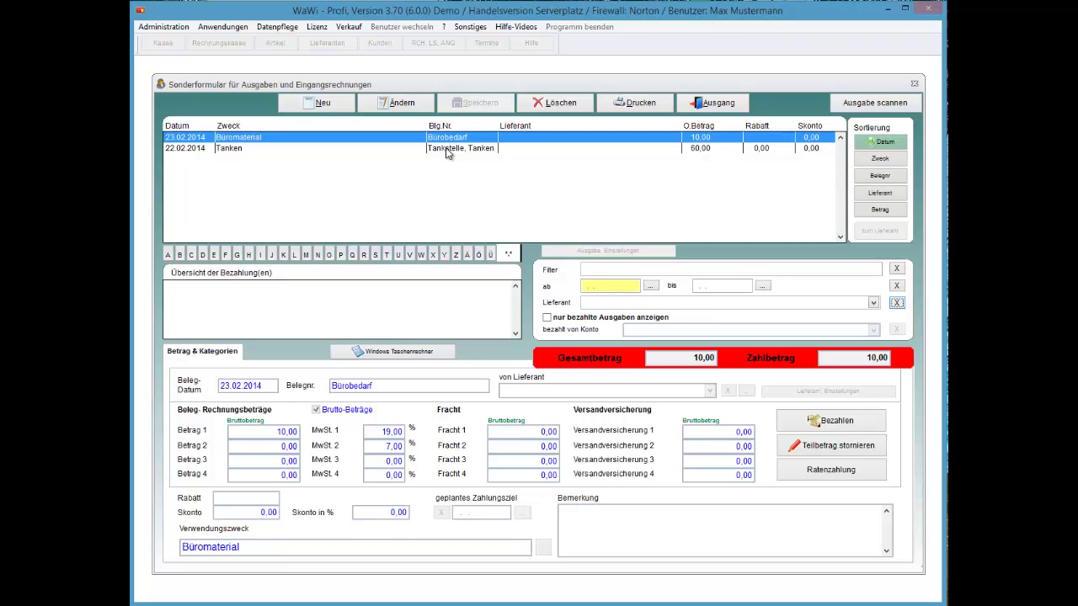
key(Tab)
key(space)
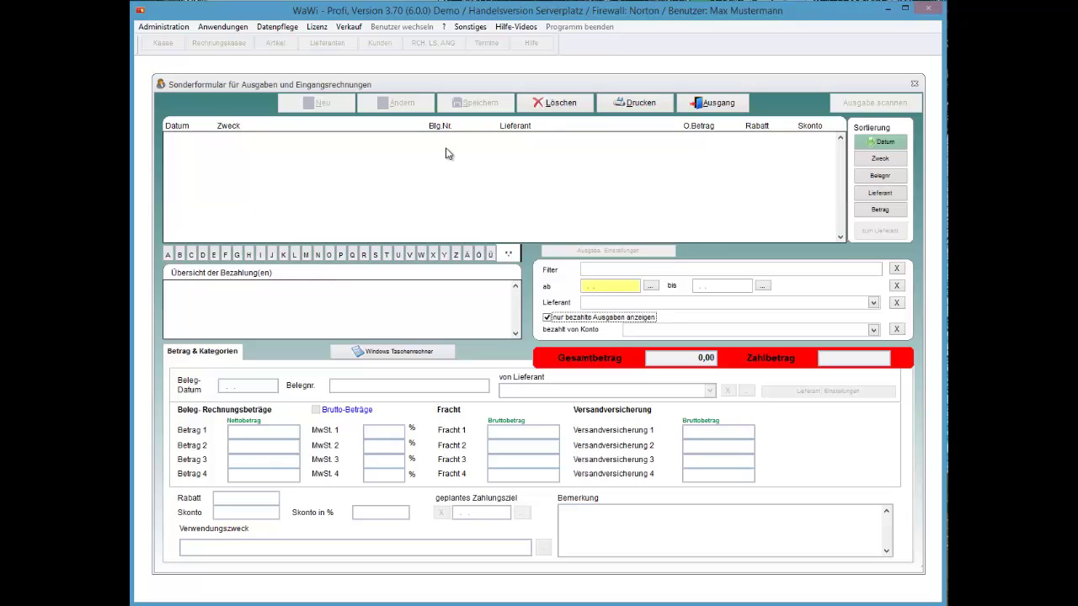
key(space)
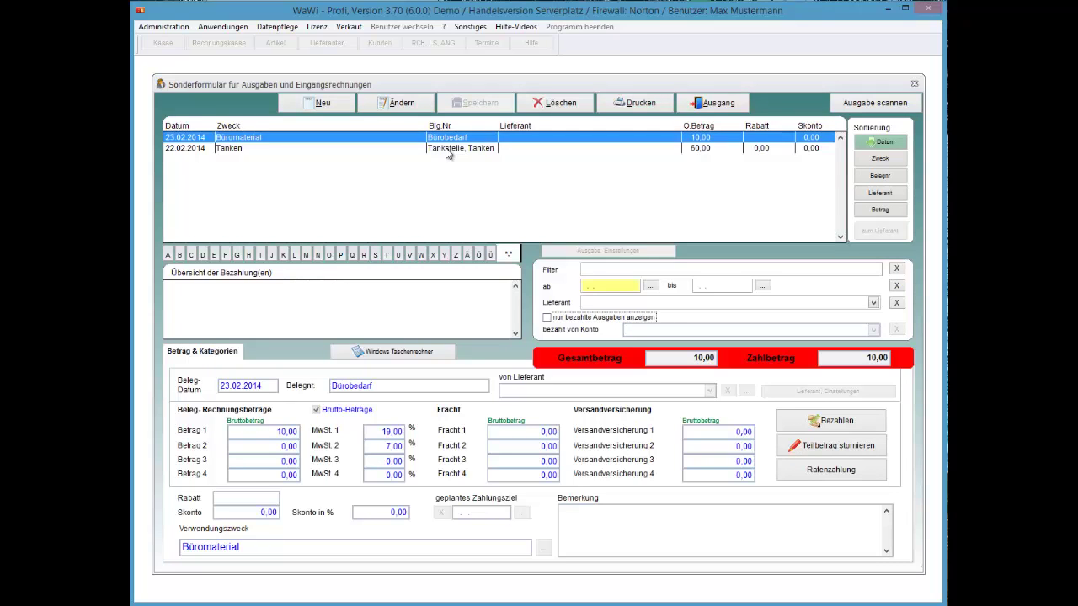
key(space)
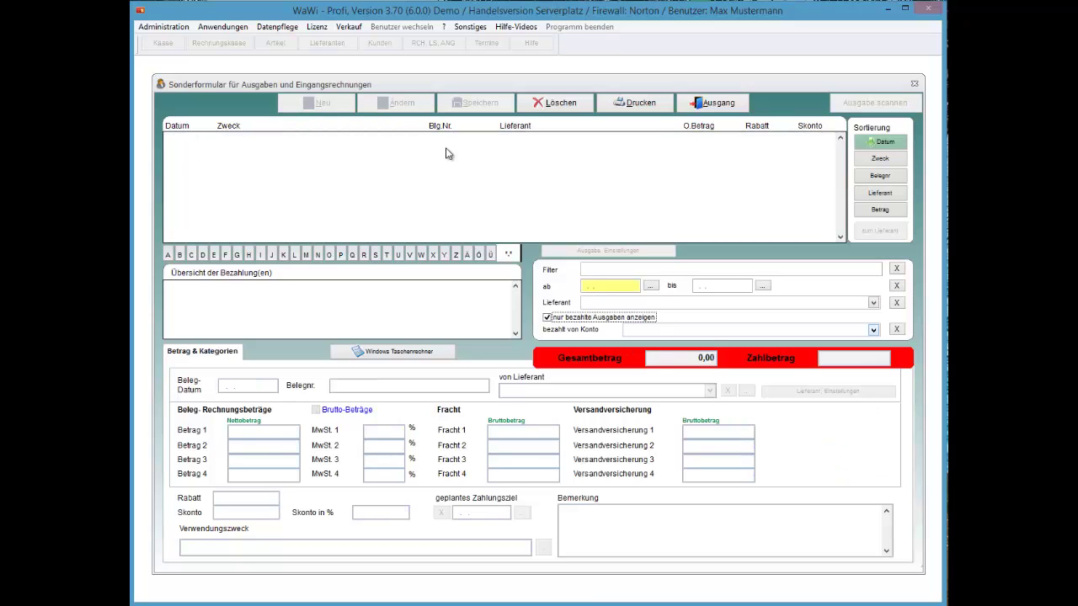
View the accounts offered by the filter for the paying account, leaving it empty
key(Tab)
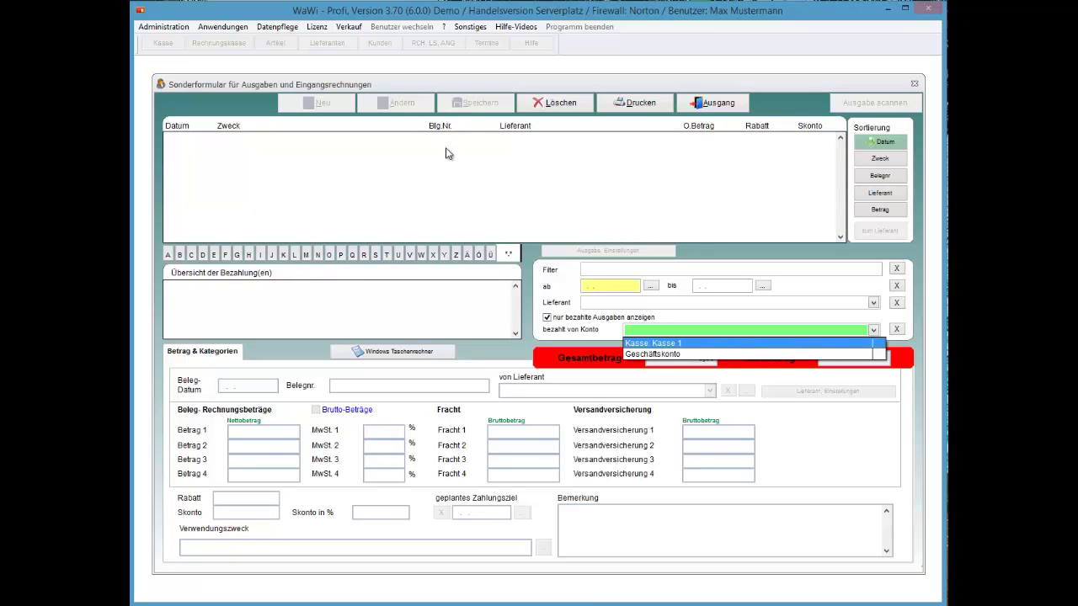
key(Down)
key(Return)
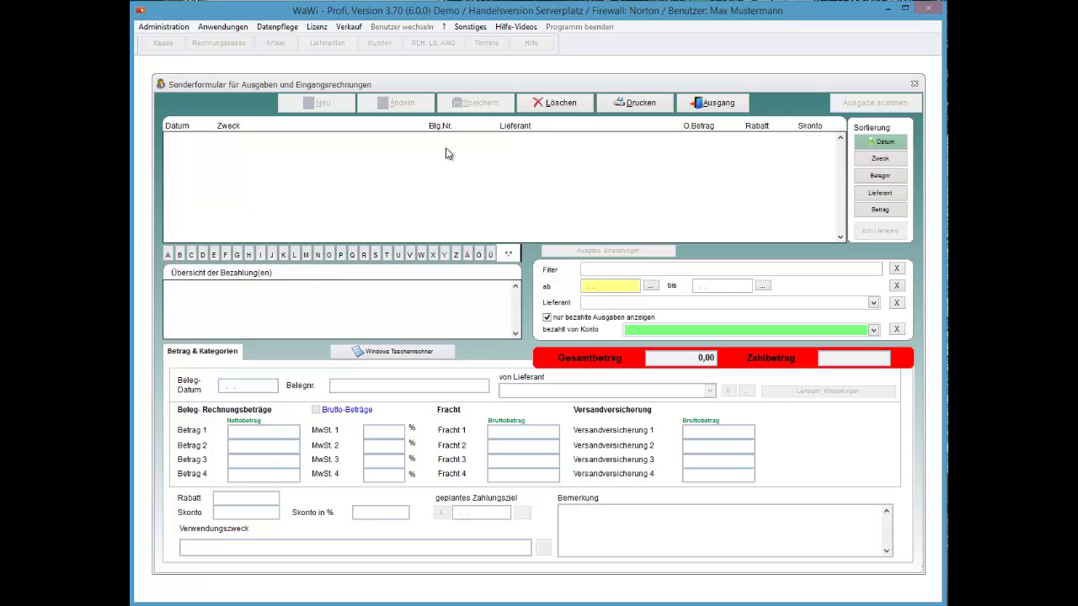
key(alt+n)
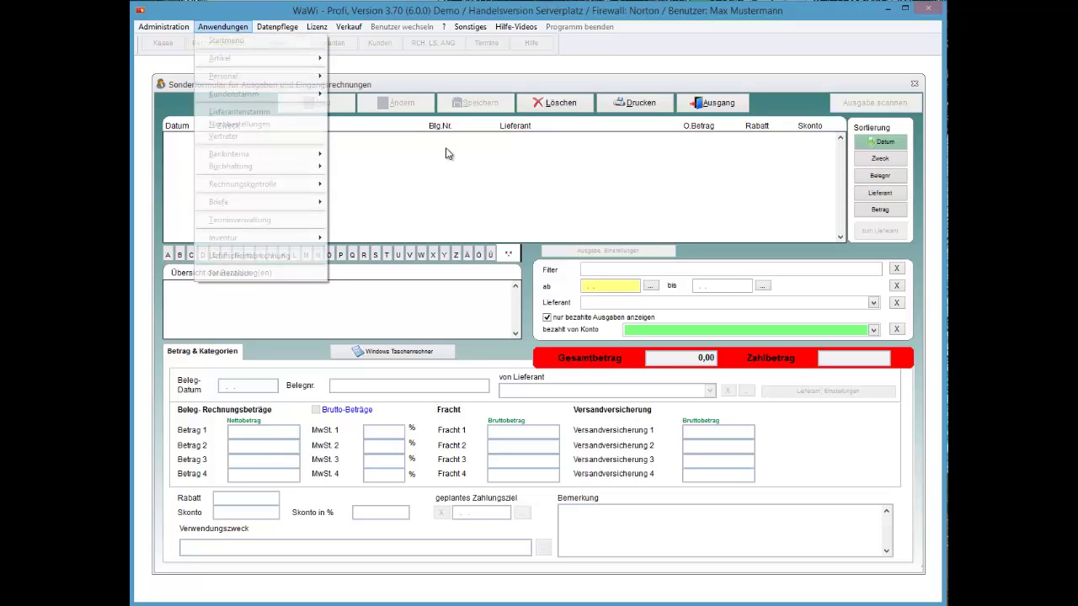
key(Down)
key(Down)
key(Down)
key(Down)
key(Down)
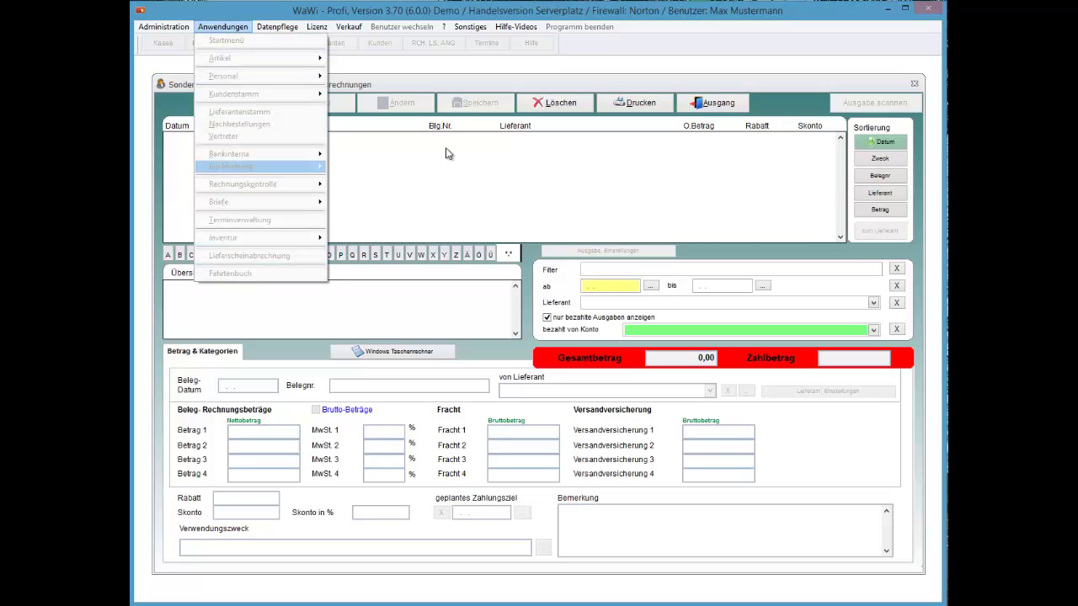
key(Right)
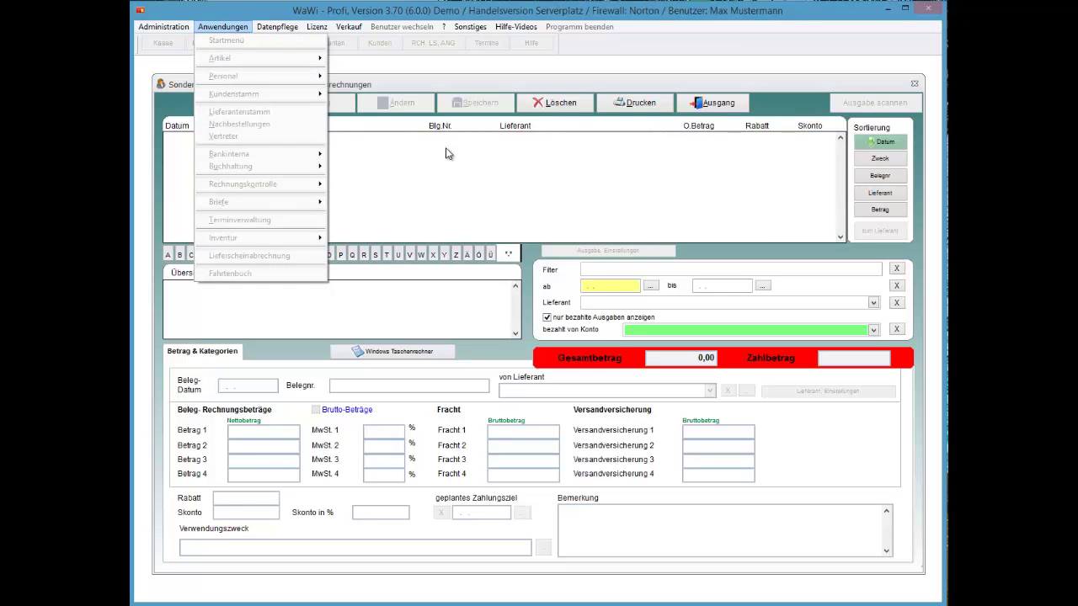
key(Escape)
Turn off the paid-only filter and open the payment booking for the Tanken expense
key(space)
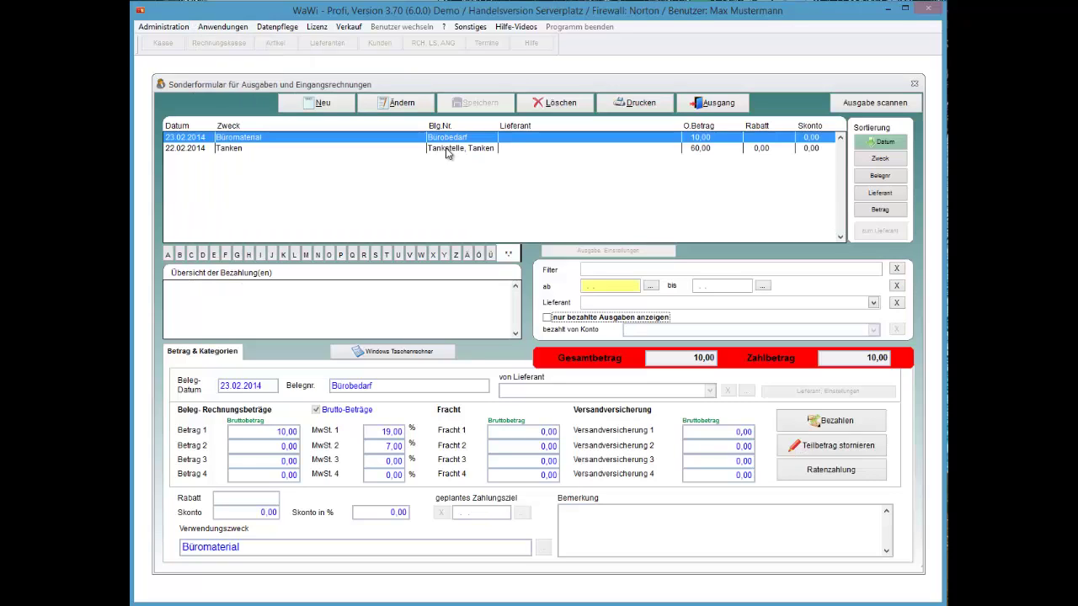
click(447, 149)
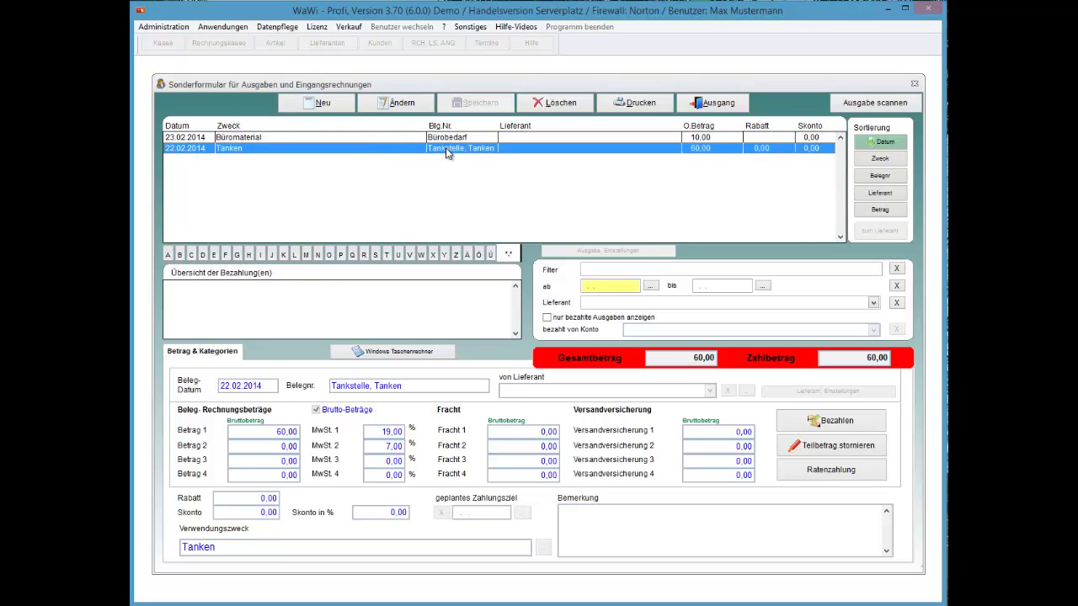
click(817, 420)
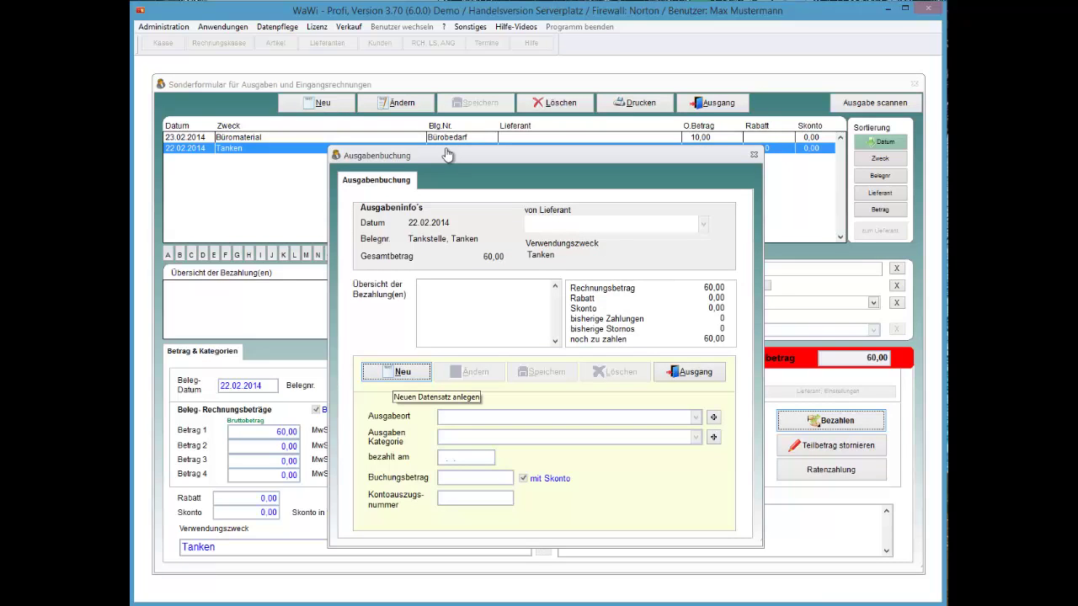
Start a new payment record for the Tanken expense with Geschäftskonto as the Ausgabeort
click(395, 371)
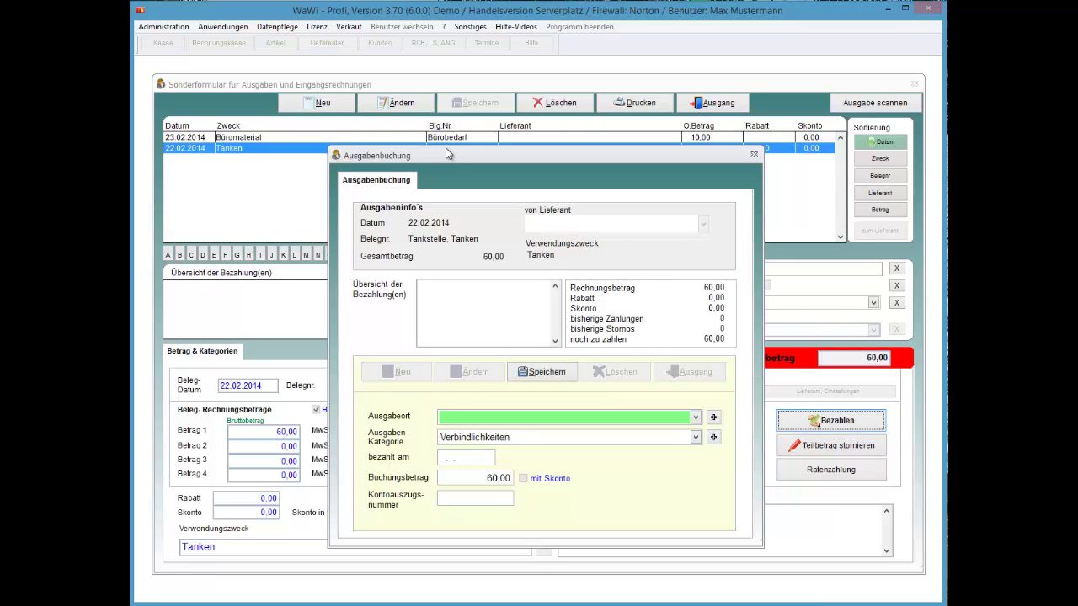
click(462, 417)
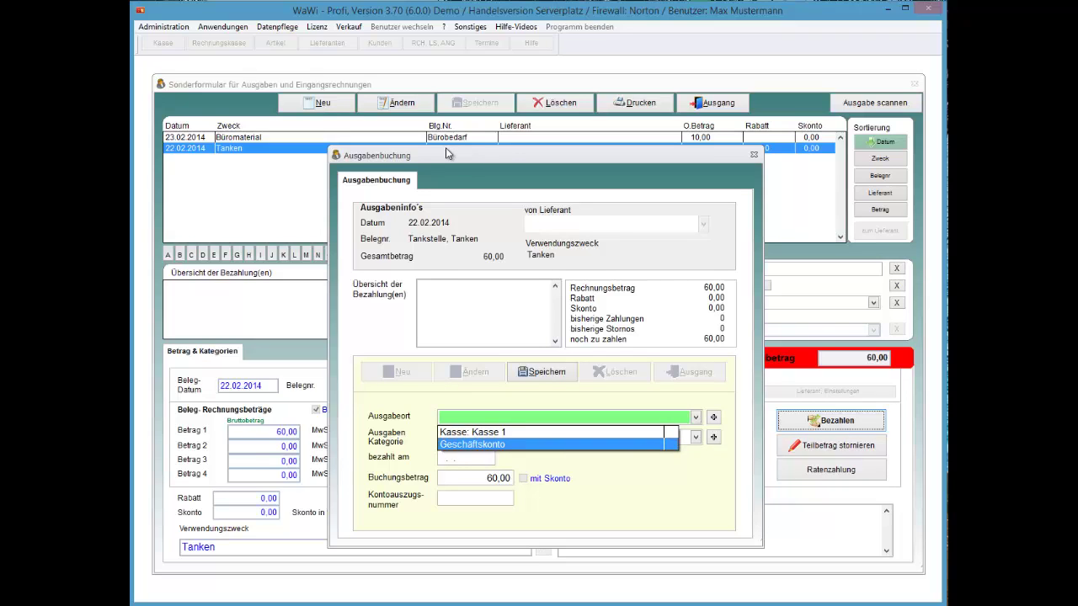
click(472, 444)
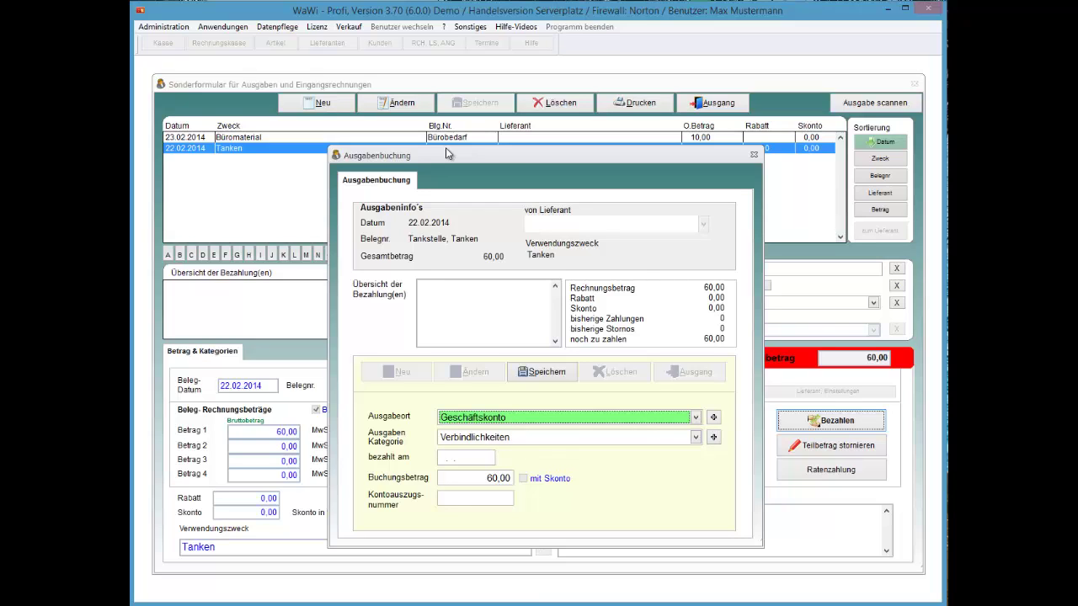
Set the payment's expense category to Sonstige Ausgaben with the 0,00 tax rate
click(694, 437)
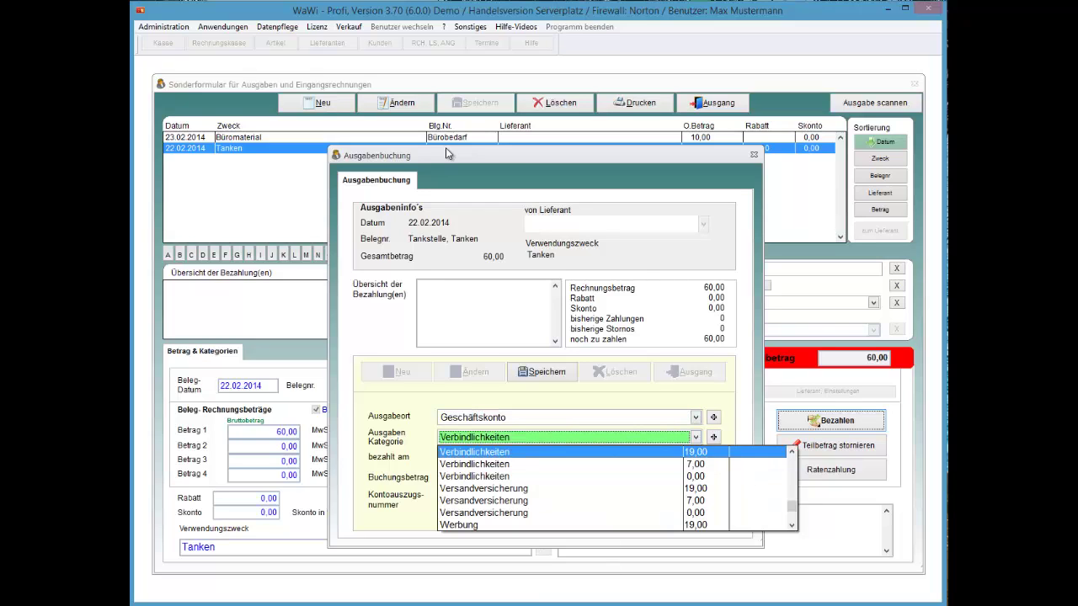
drag(791, 506, 792, 515)
key(Up)
key(Up)
key(Up)
key(Up)
key(Up)
key(Up)
key(Up)
key(Up)
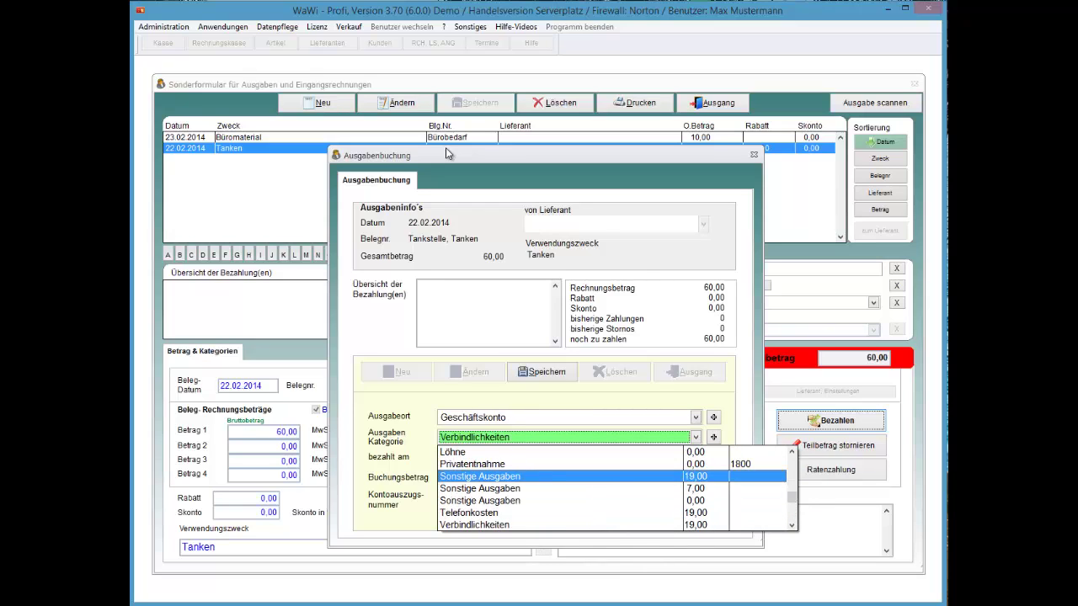
key(Down)
key(Down)
key(Up)
key(Up)
key(Down)
key(Down)
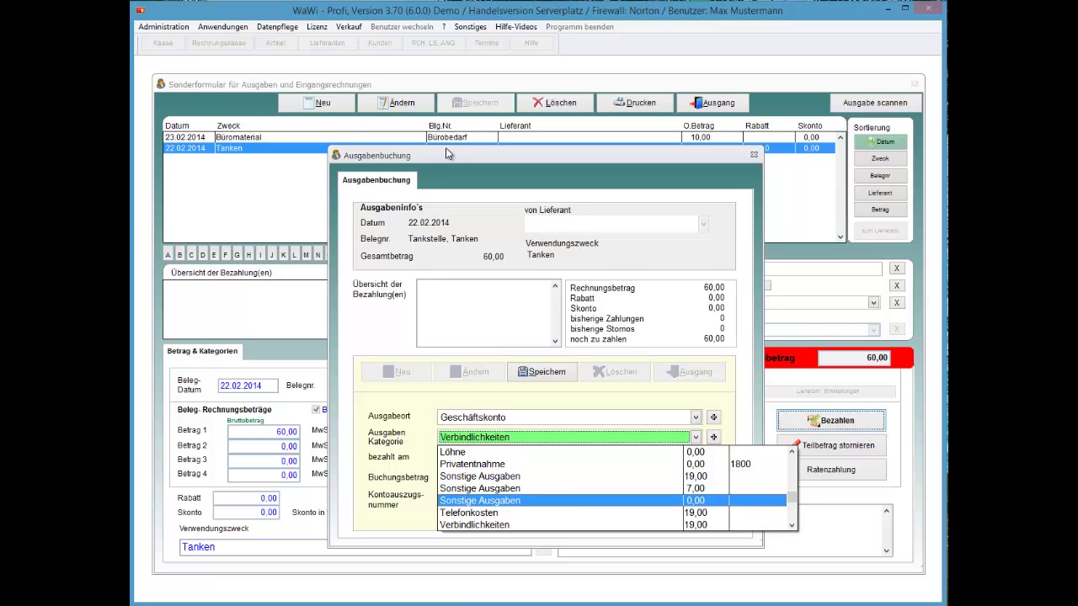
key(Up)
key(Up)
key(Down)
key(Down)
key(Up)
key(Up)
key(Down)
key(Down)
key(Up)
key(Down)
key(Up)
key(Down)
key(Down)
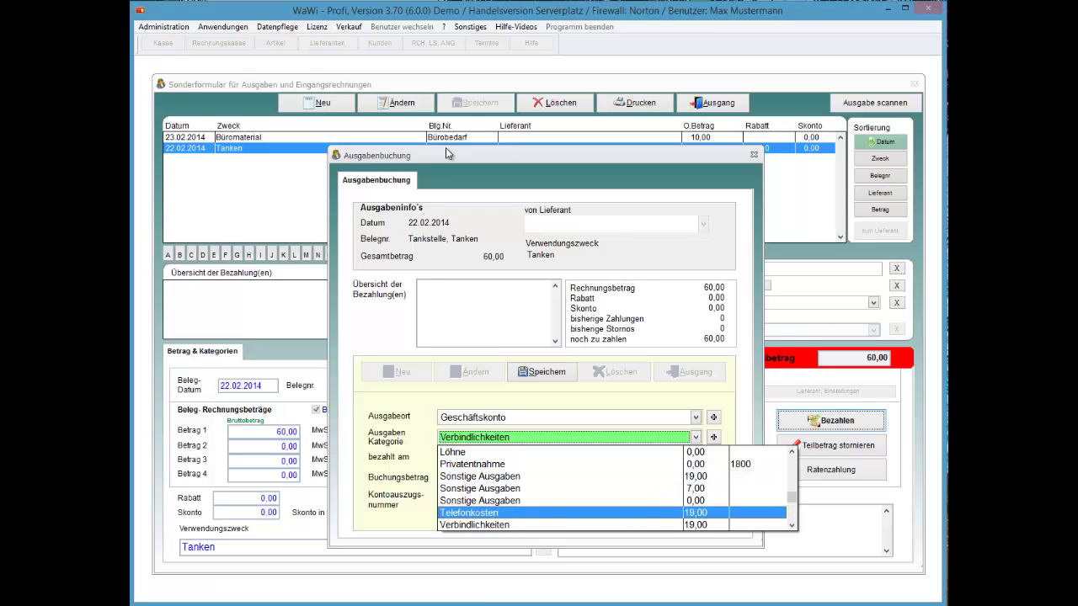
key(Up)
key(Up)
key(Up)
key(Down)
key(Down)
key(Return)
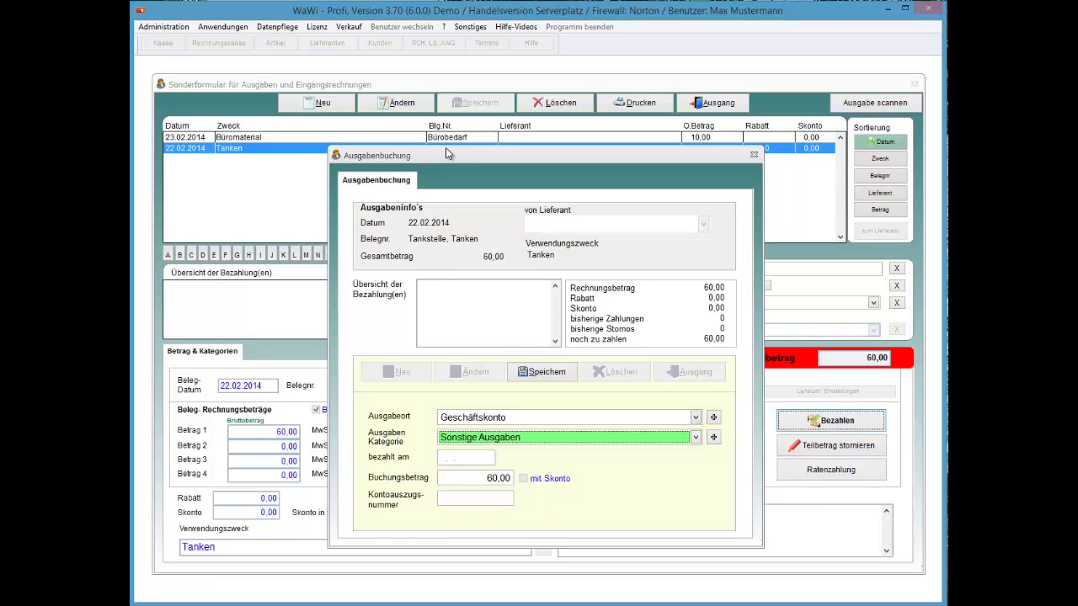
Move the Ausgabenbuchung window aside and recheck the chosen expense category in its list of options
mouse_move(446, 153)
mouse_down()
mouse_move(584, 136)
mouse_move(545, 148)
mouse_up()
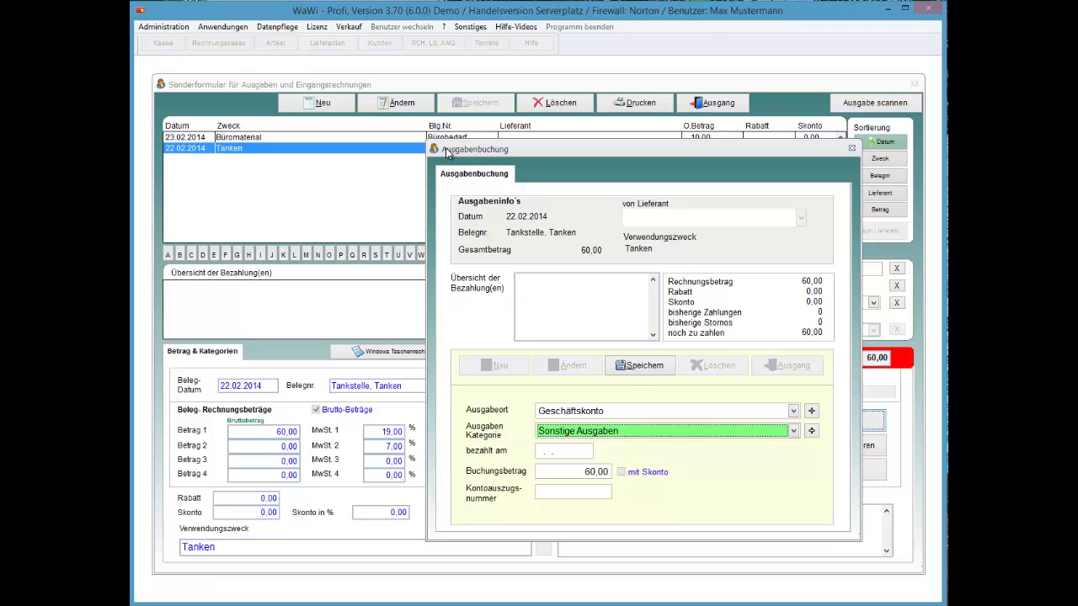
key(F4)
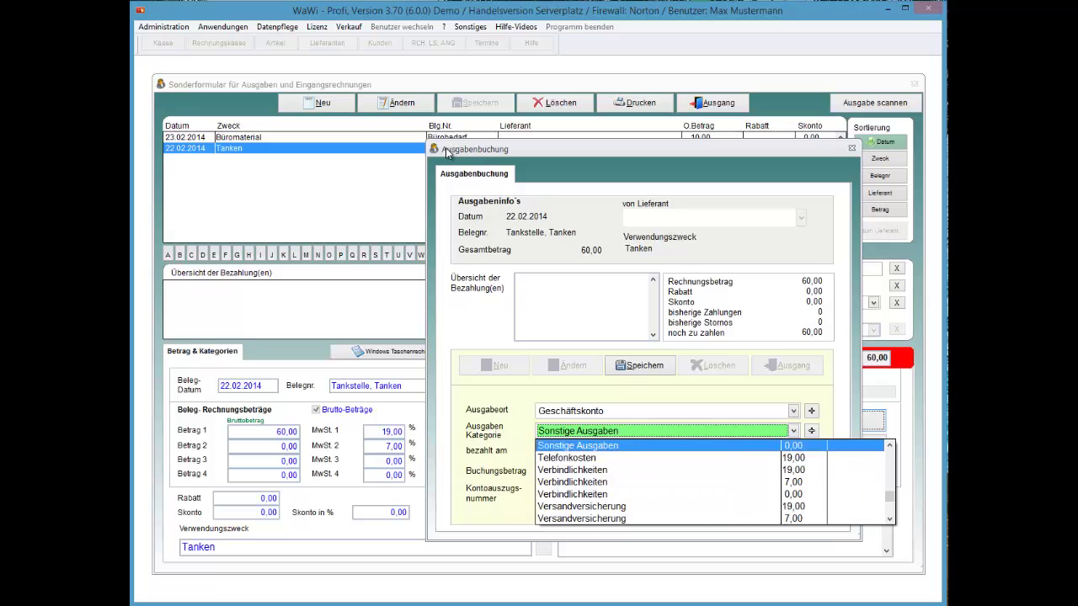
key(Return)
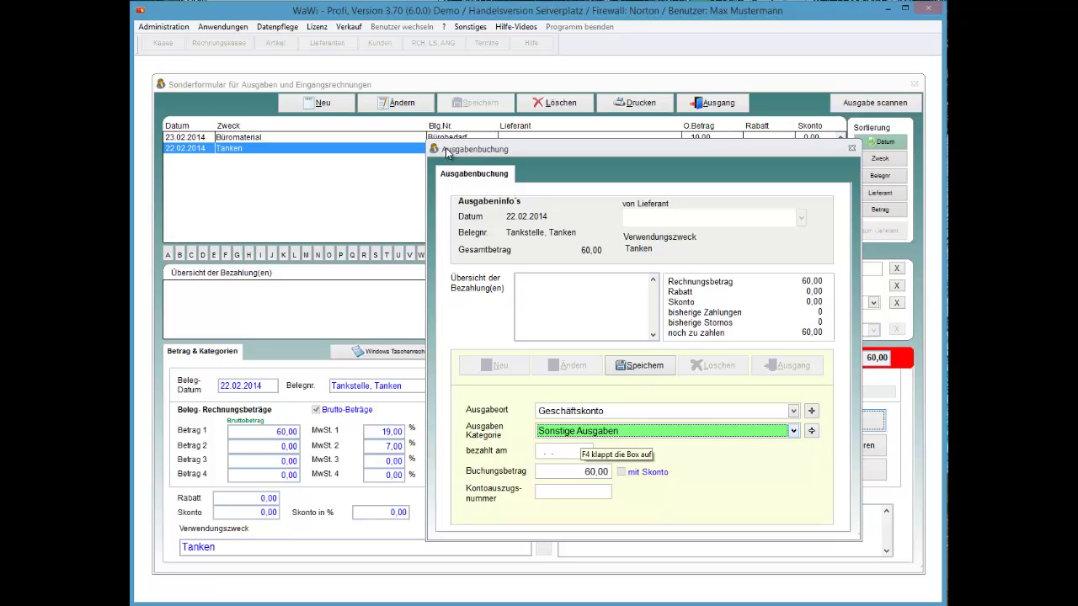
Open the category management, look through all categories, view #Bezahlte KFZ Betriebskosten and return to the payment record
key(Tab)
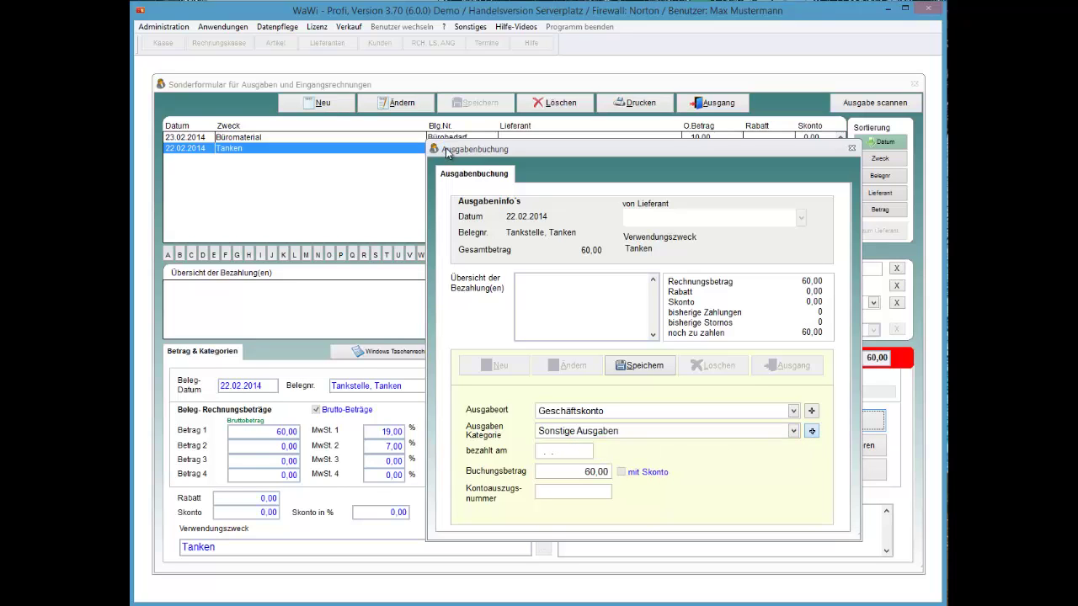
key(Return)
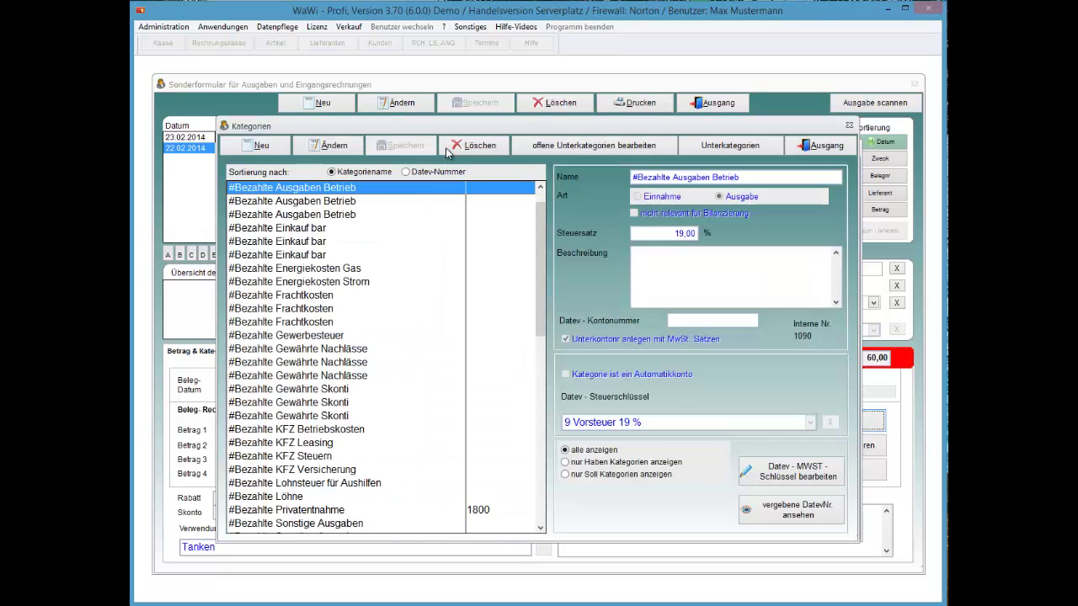
scroll(446, 152, down, 14)
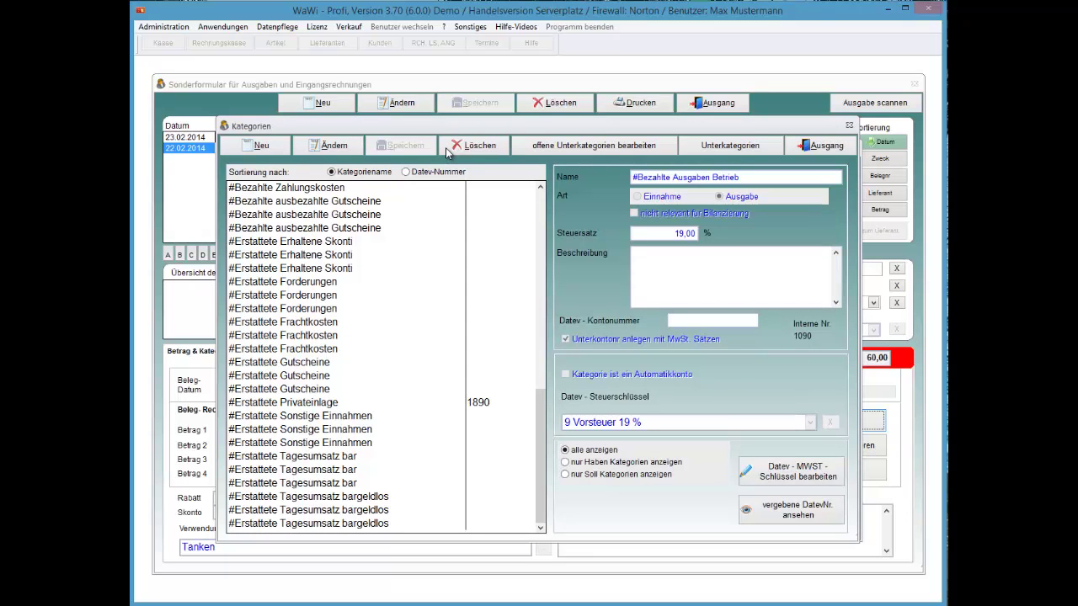
scroll(447, 153, up, 13)
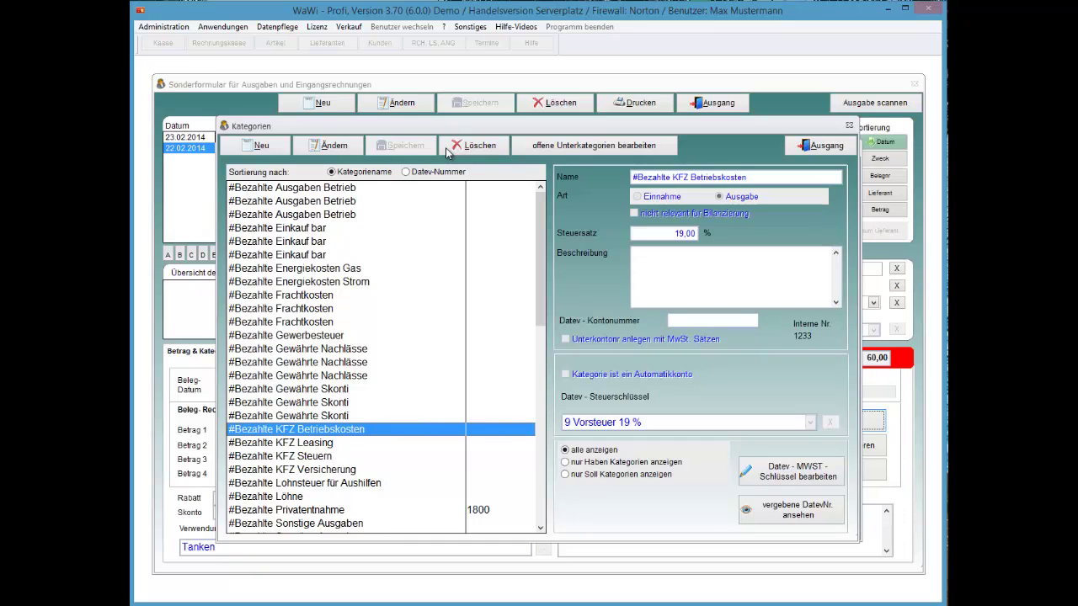
key(alt+a)
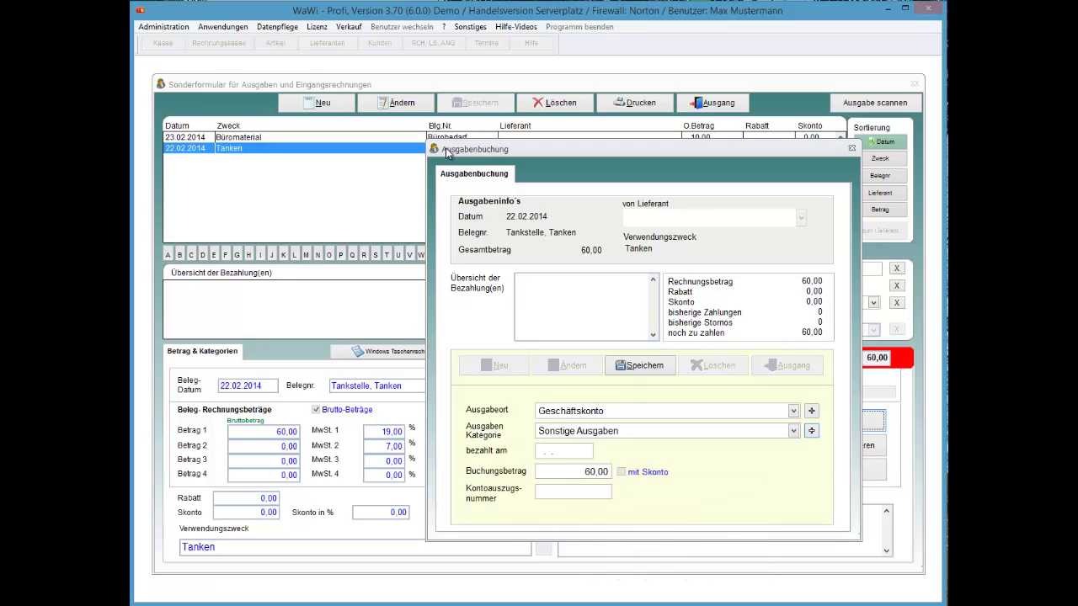
Enter 24.02.2014 as the payment date, accept the booking amount of 60,00, save the payment and leave the payment booking
click(552, 450)
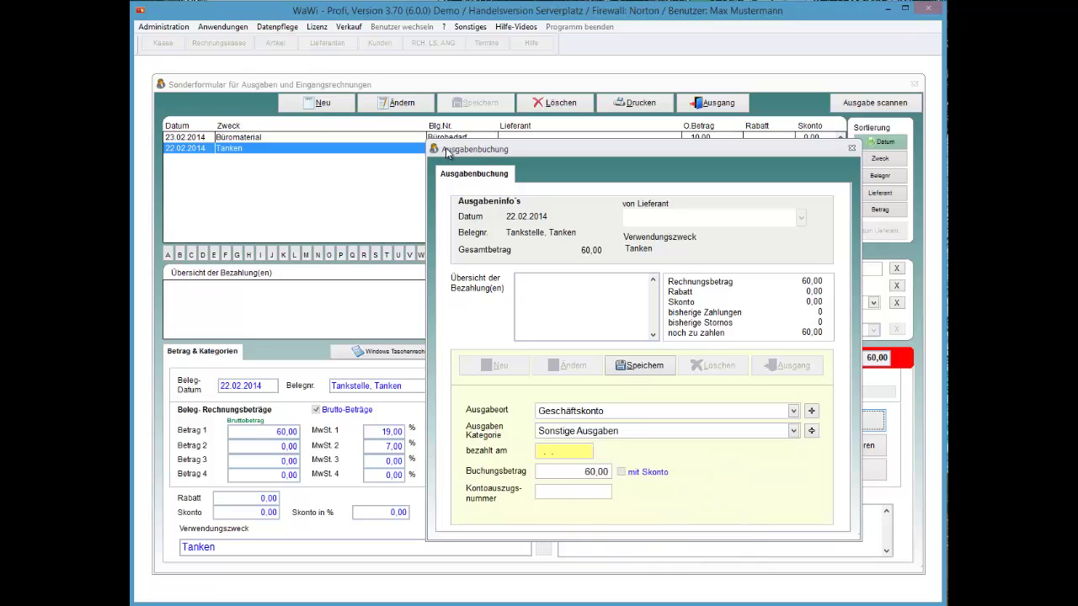
key(h)
key(minus)
key(Return)
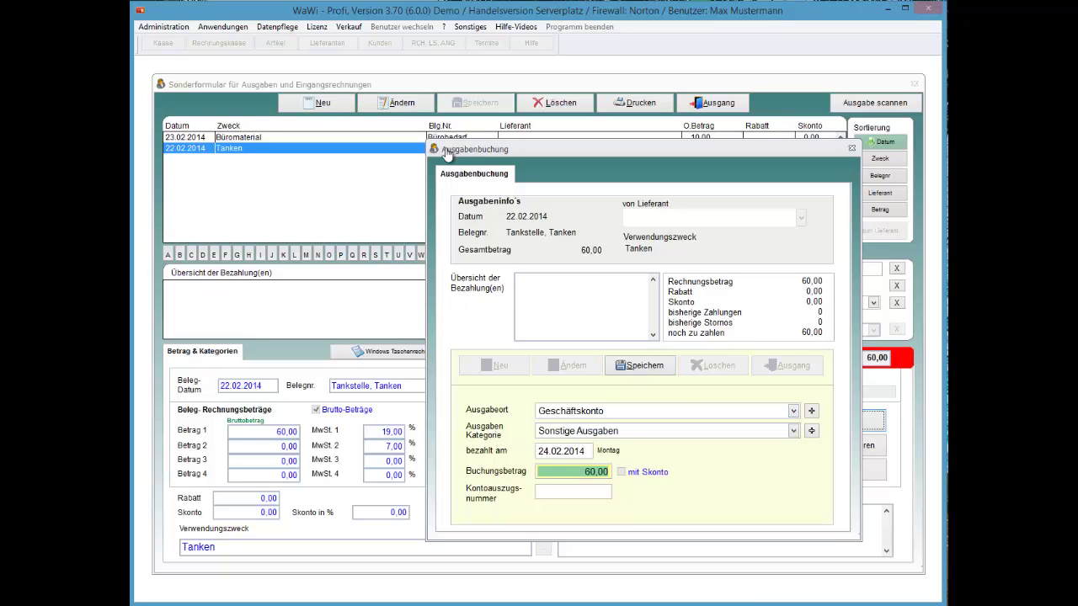
key(Return)
key(Return)
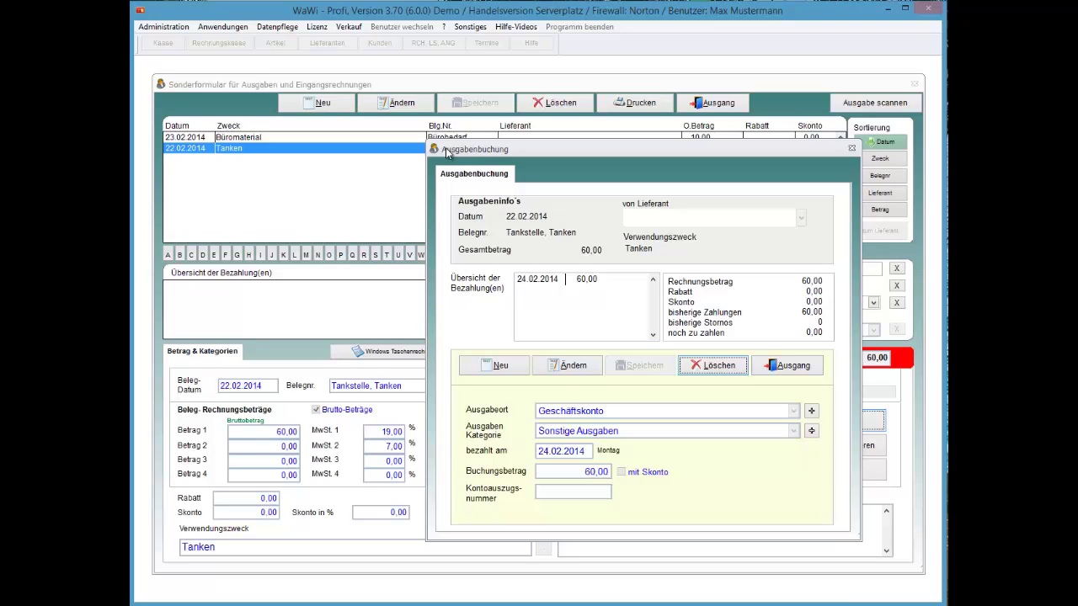
key(Tab)
key(Return)
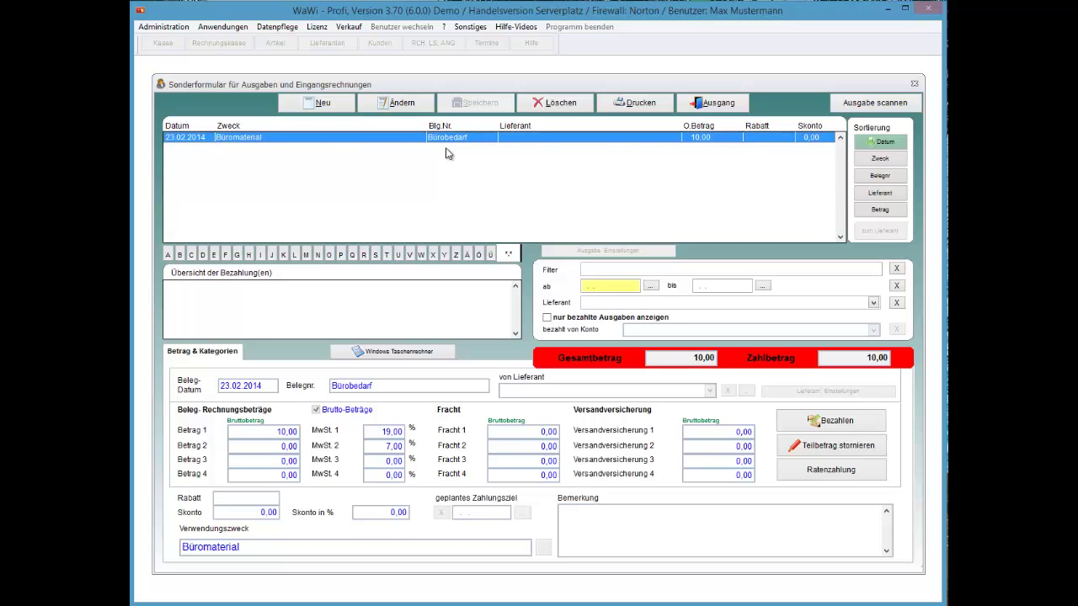
Show only paid expenses to check the booked Tanken payment, and switch back to the open expenses
key(space)
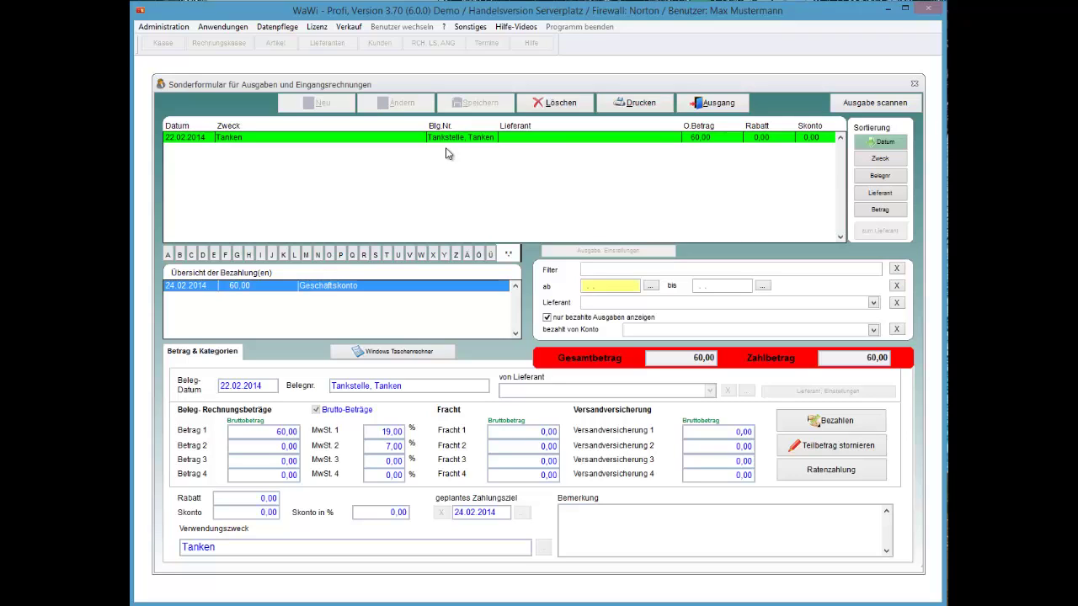
key(Tab)
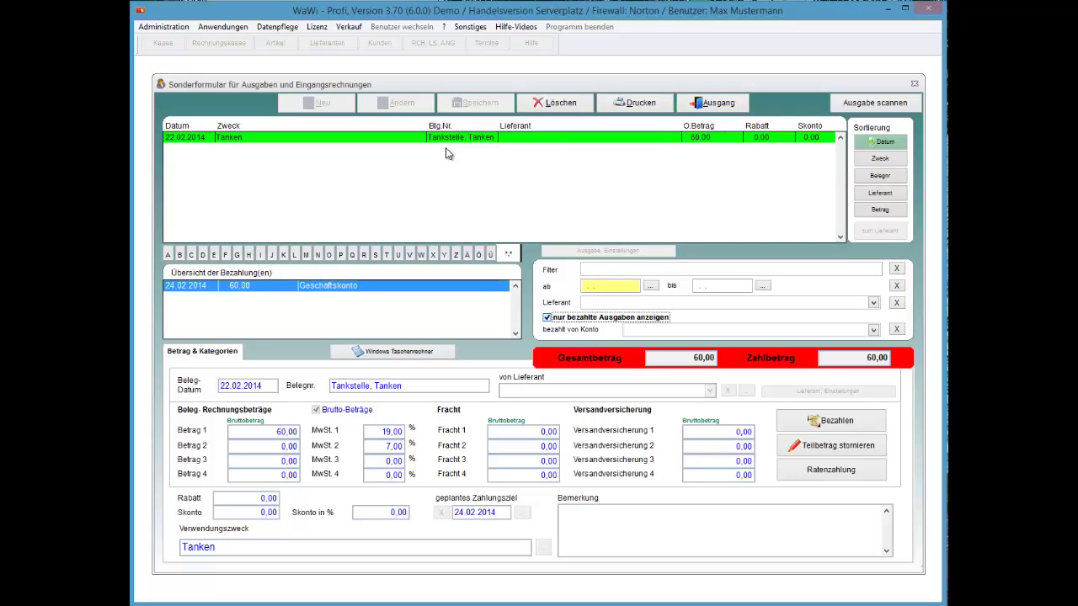
key(space)
click(446, 153)
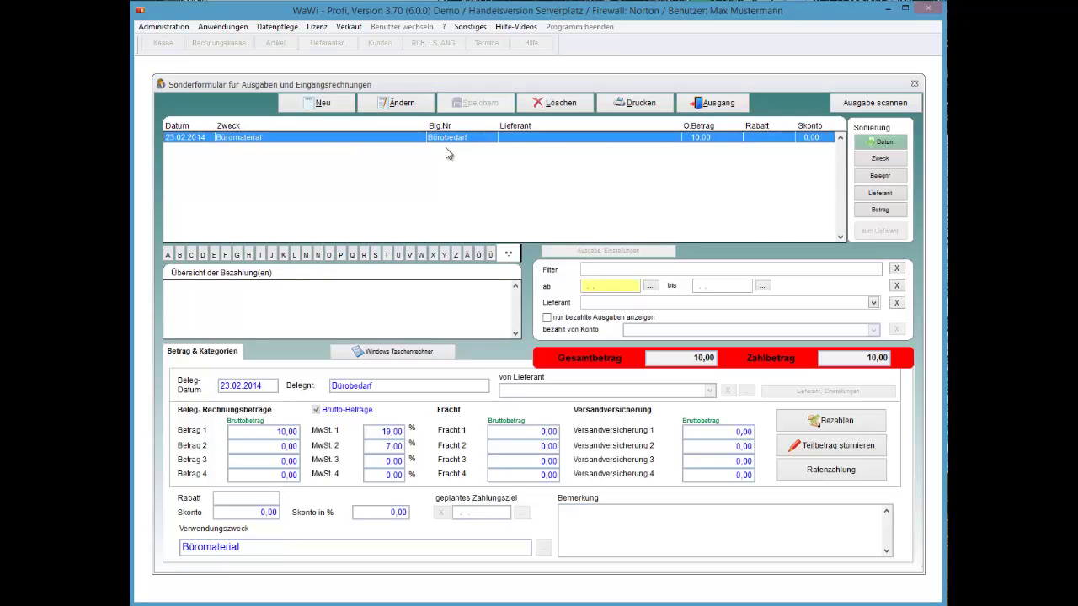
key(alt+b)
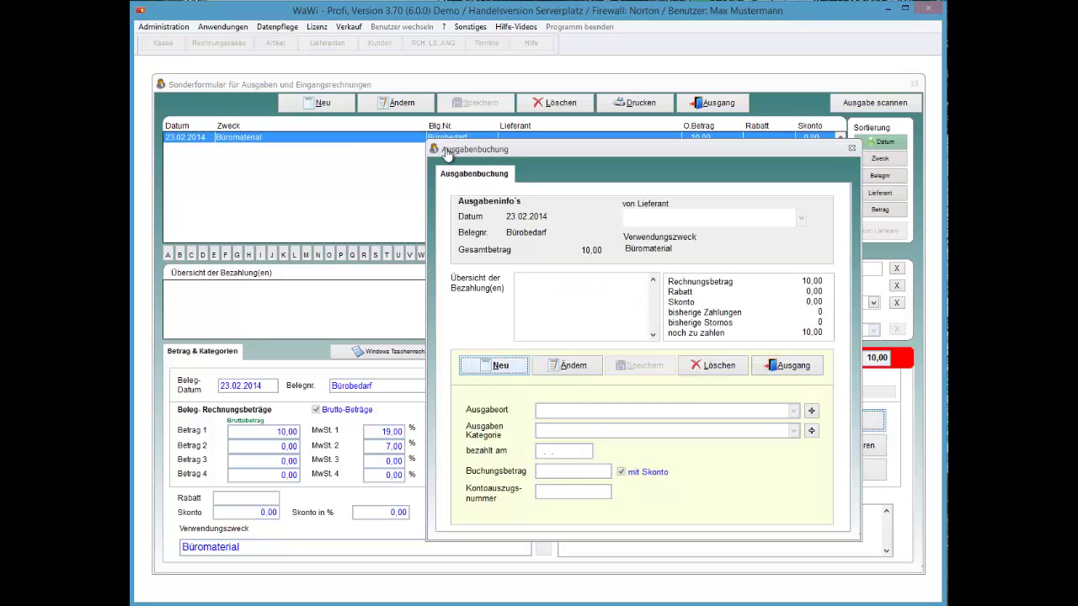
key(space)
key(alt+s)
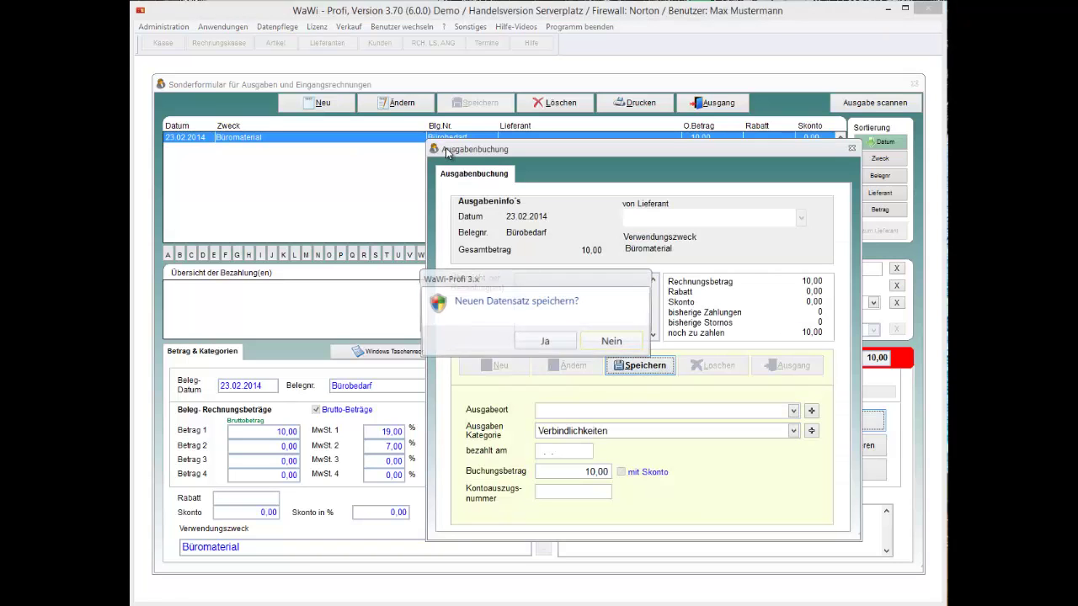
key(space)
key(alt+a)
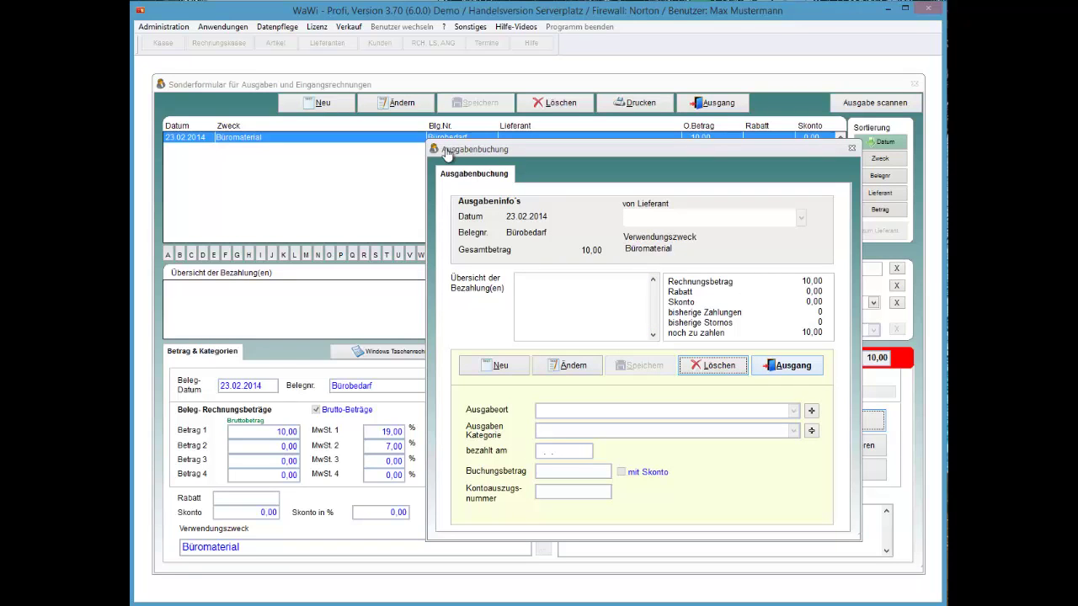
Leave the expenses form and open the cash register with the preselected seller and 25.02.2014 as the sales day
key(alt+a)
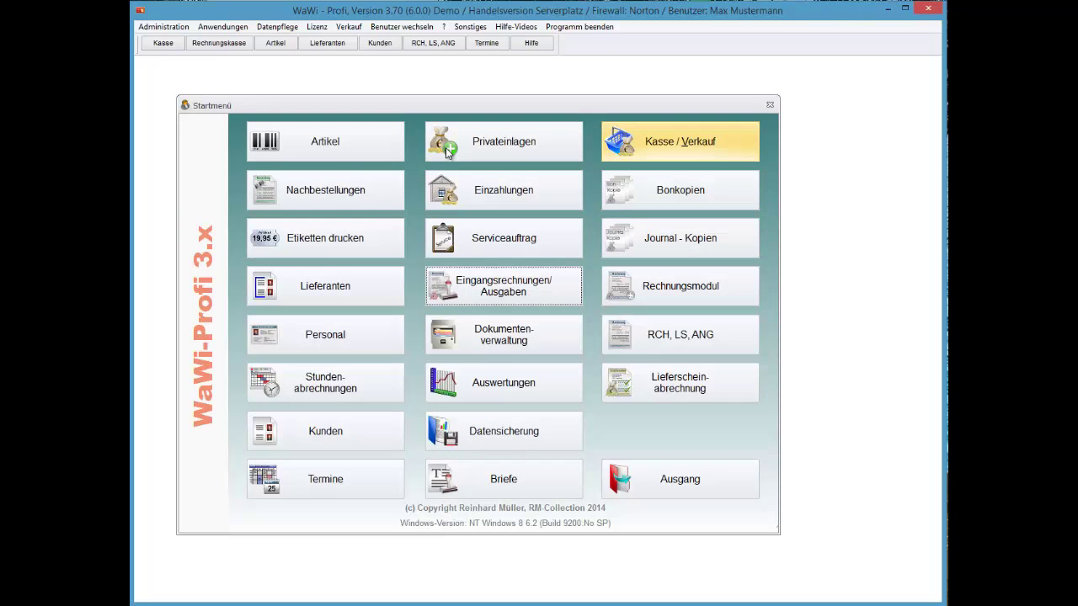
key(alt+v)
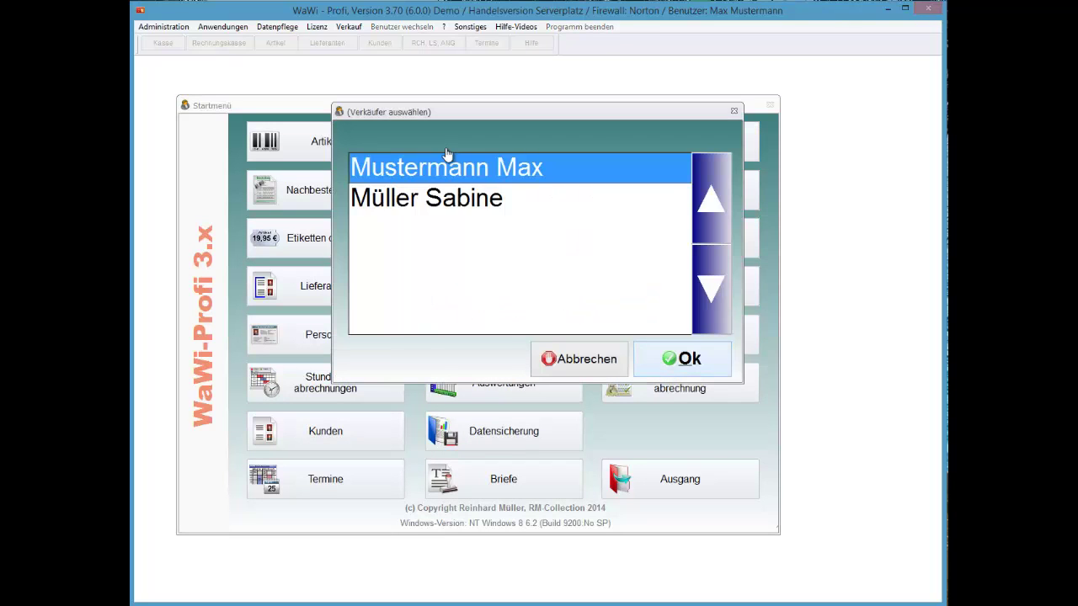
key(Return)
key(Return)
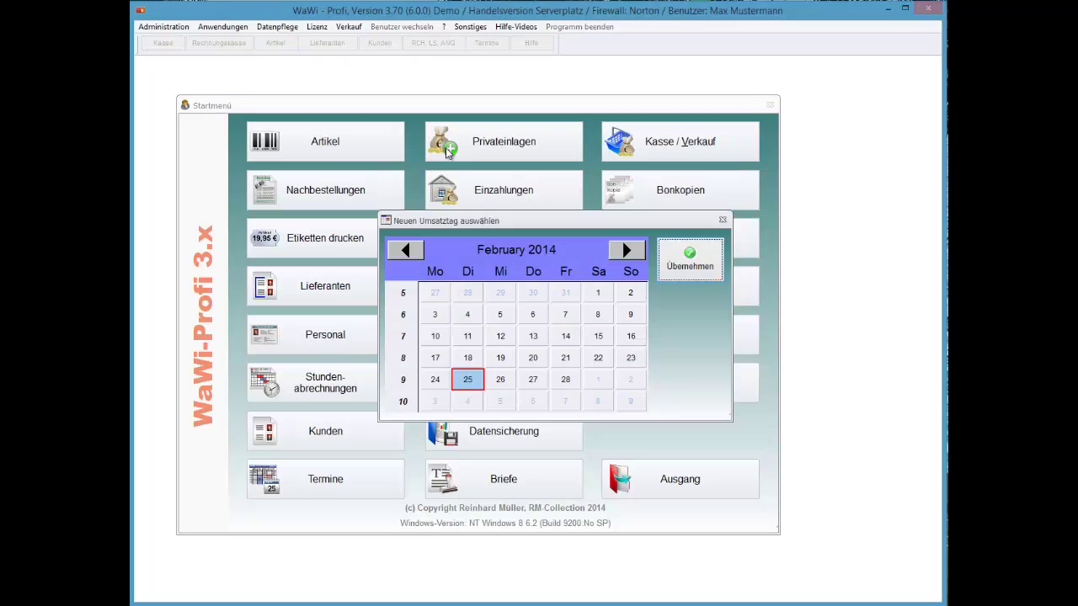
key(Return)
key(Return)
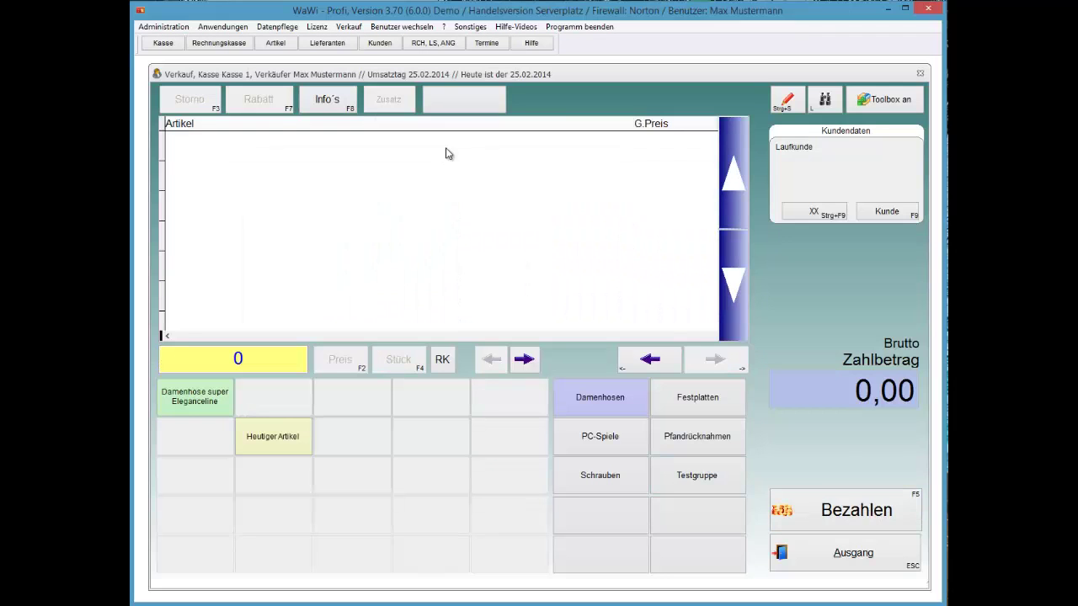
Open the cash register's interim report (X-Bon) and go from it to the Ausgaben form
key(x)
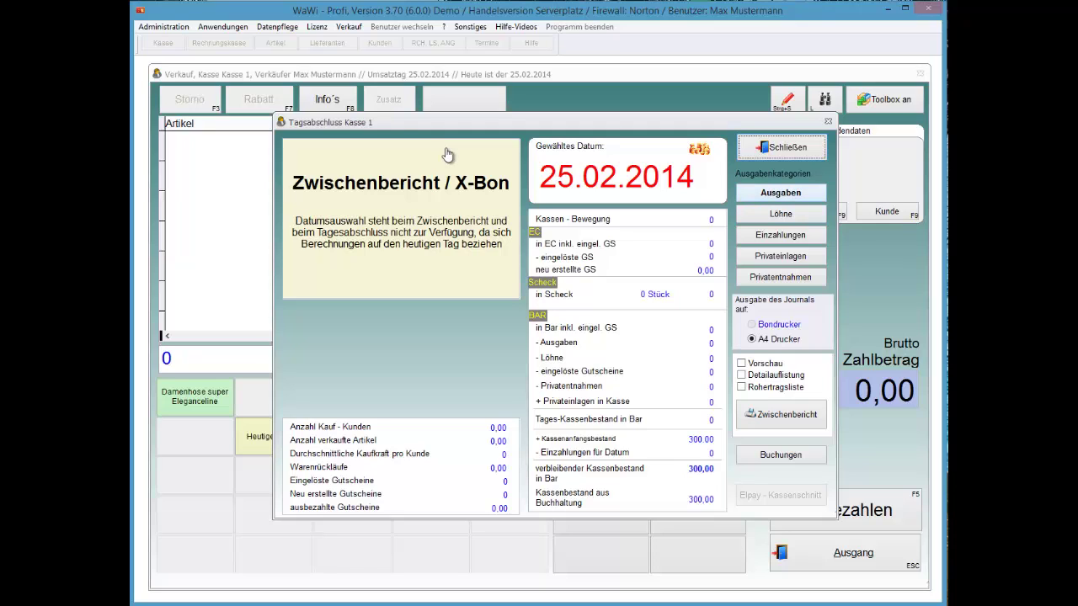
key(Return)
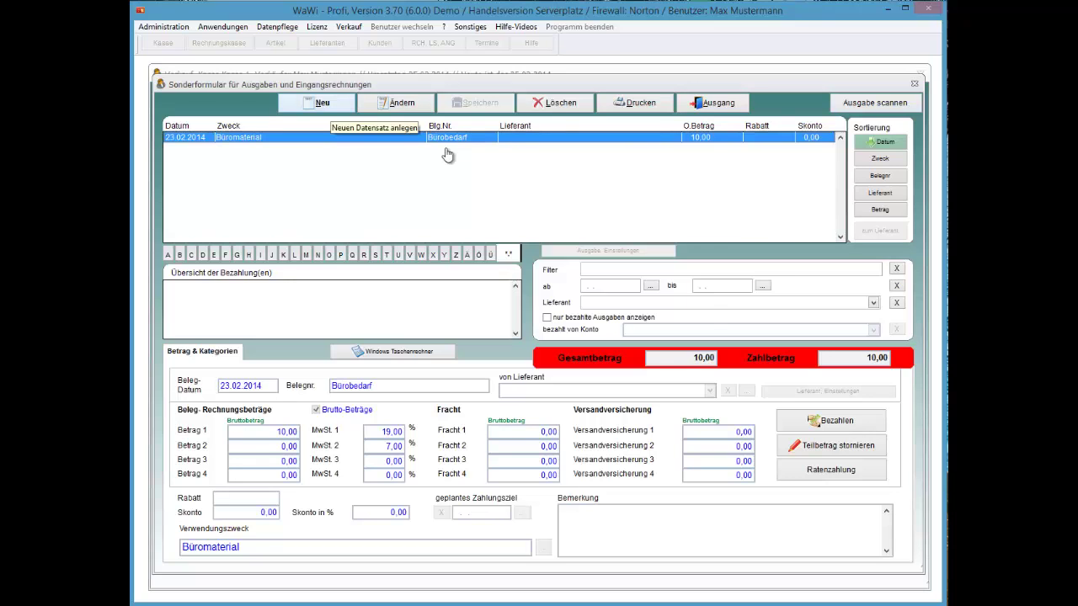
key(alt+n)
key(Escape)
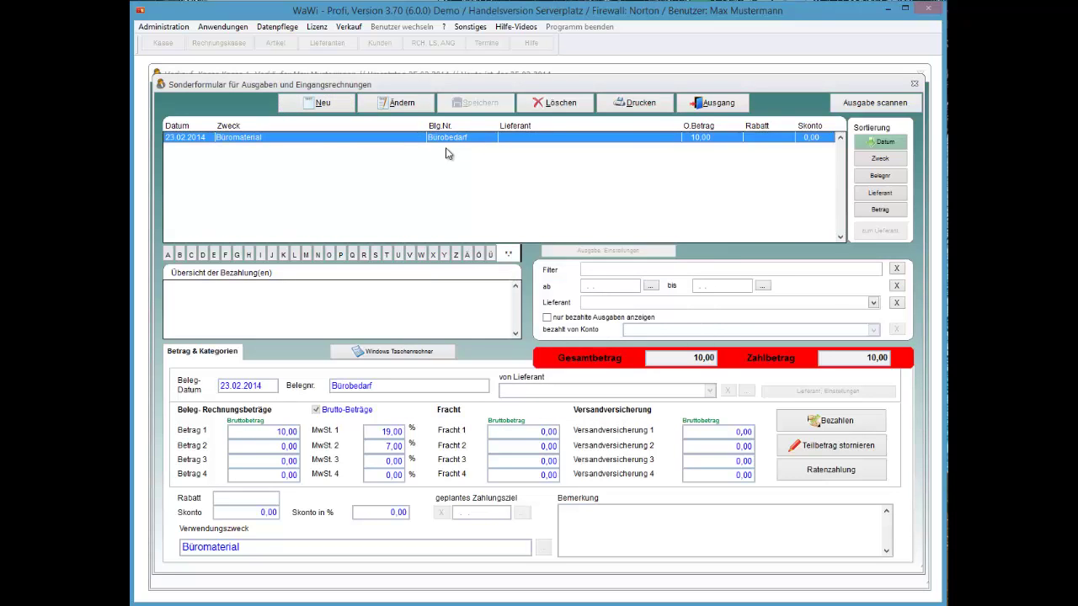
Start a new payment record for the Büromaterial expense with Kasse: Kasse 1 as its Ausgabeort
key(alt+b)
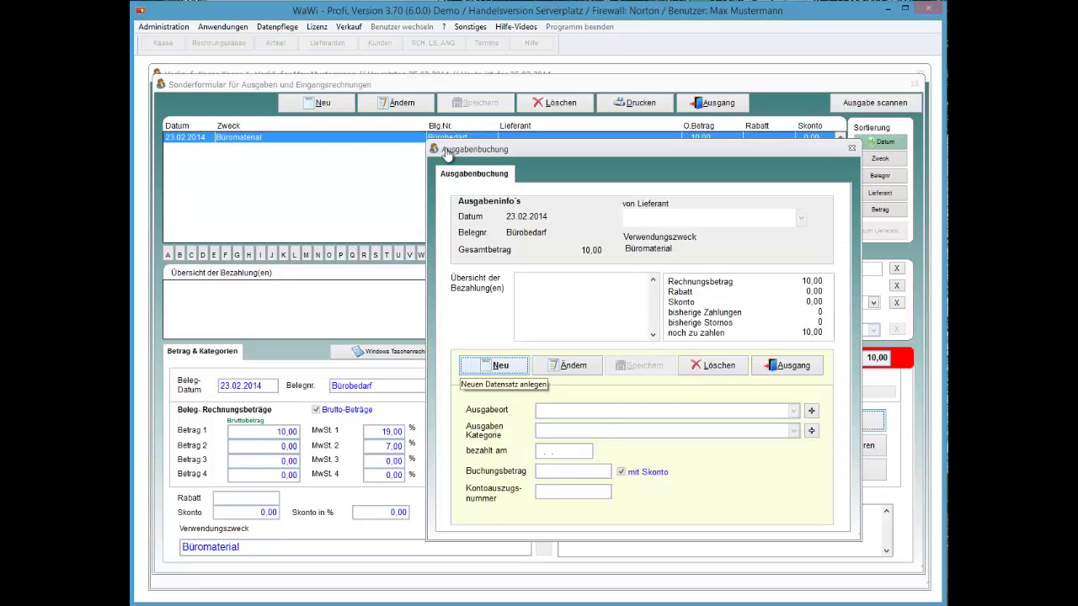
key(alt+n)
key(alt+Down)
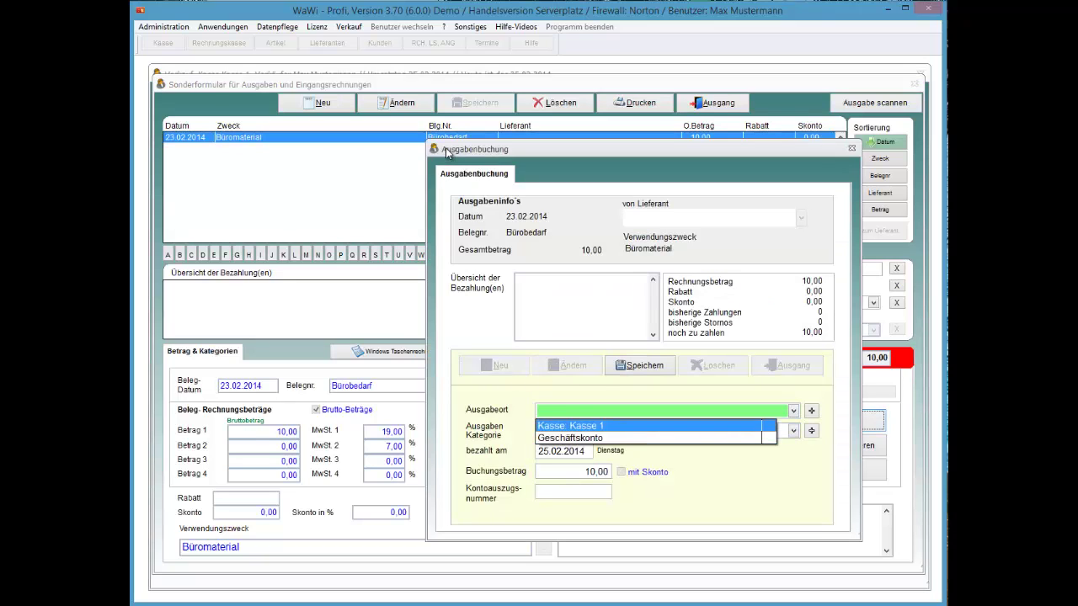
key(Return)
key(Tab)
Look through the available expense categories for the Büromaterial payment
key(alt+Down)
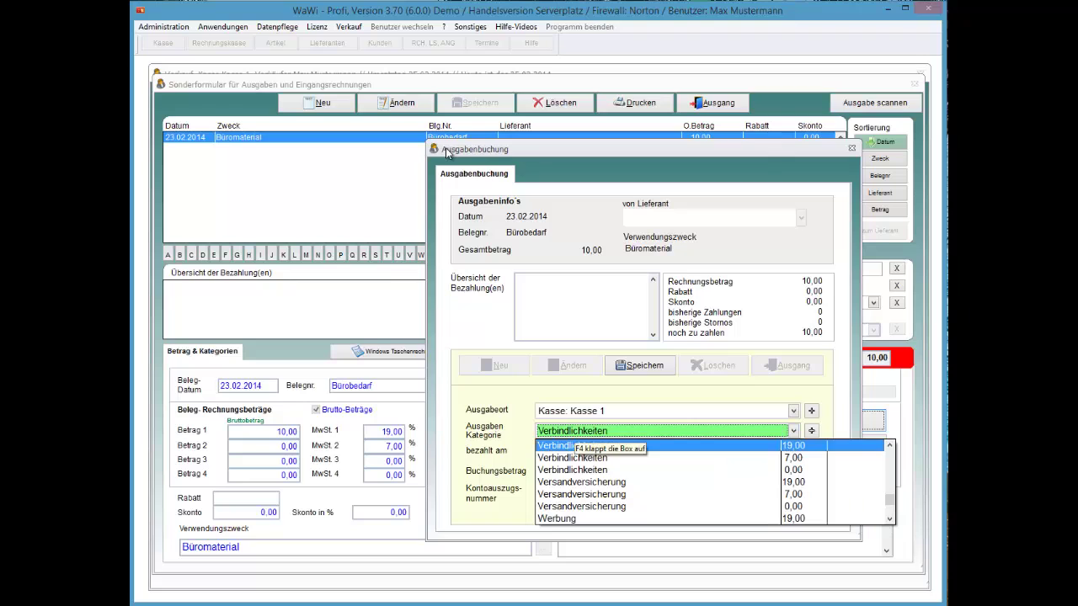
key(Down)
key(Down)
key(Down)
drag(889, 499, 889, 463)
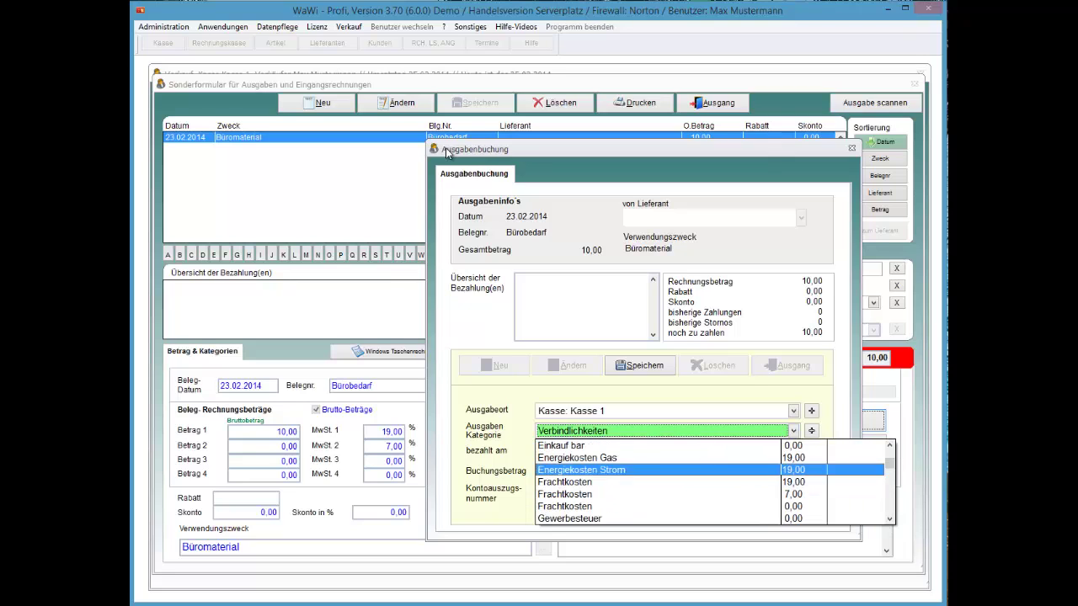
key(Escape)
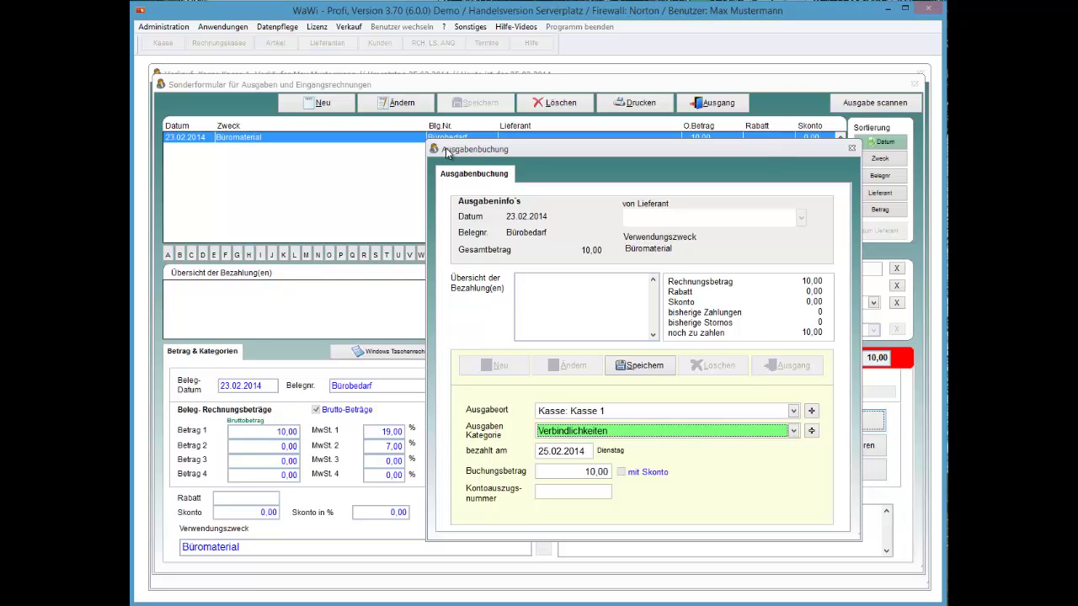
key(alt+Down)
key(Down)
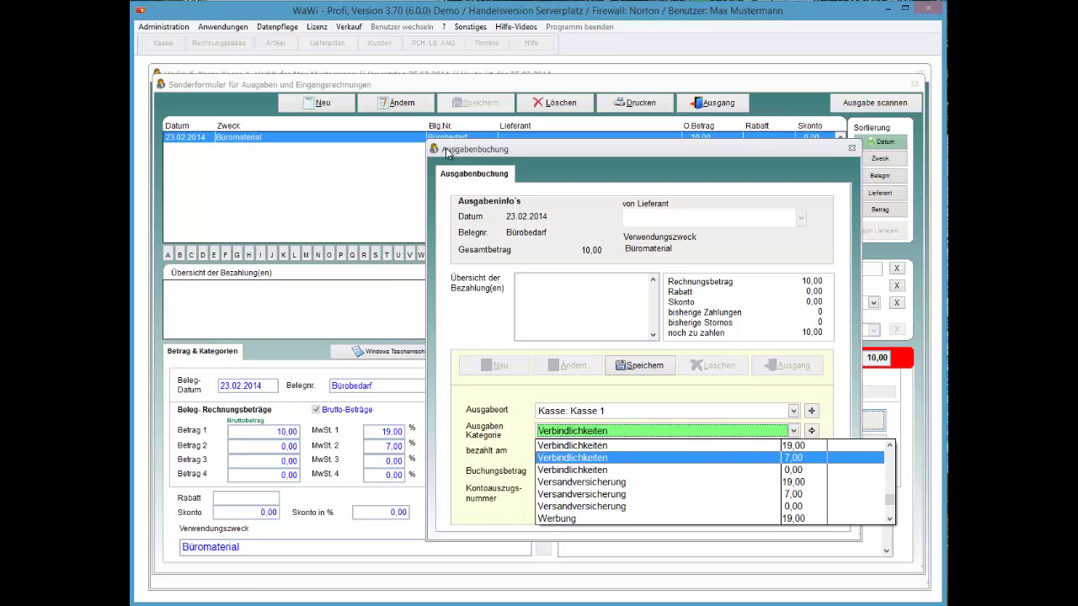
click(889, 511)
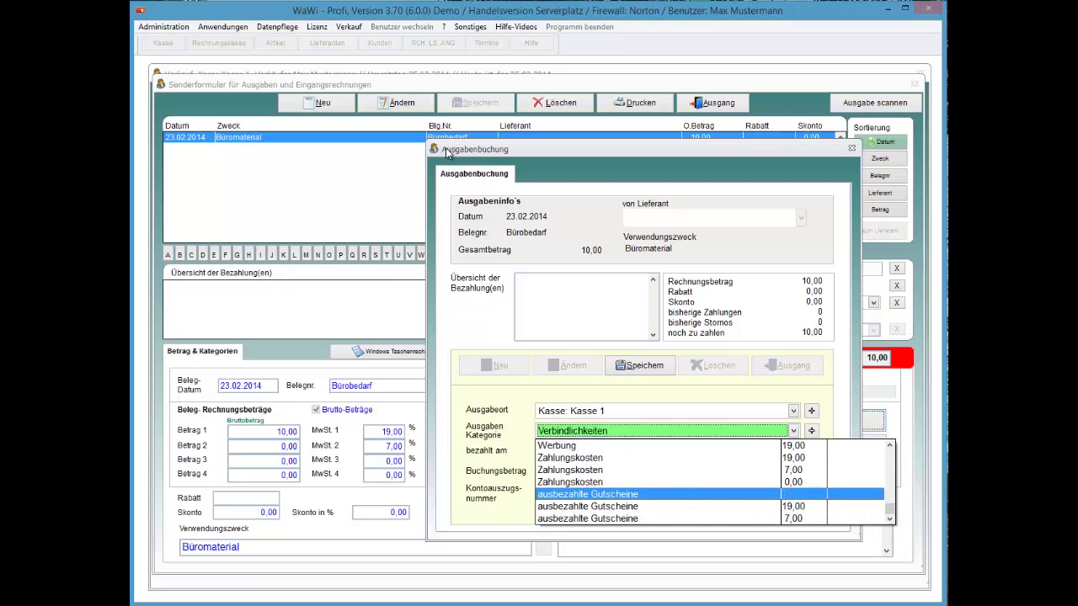
scroll(709, 482, up, 2)
scroll(709, 482, down, 1)
key(Return)
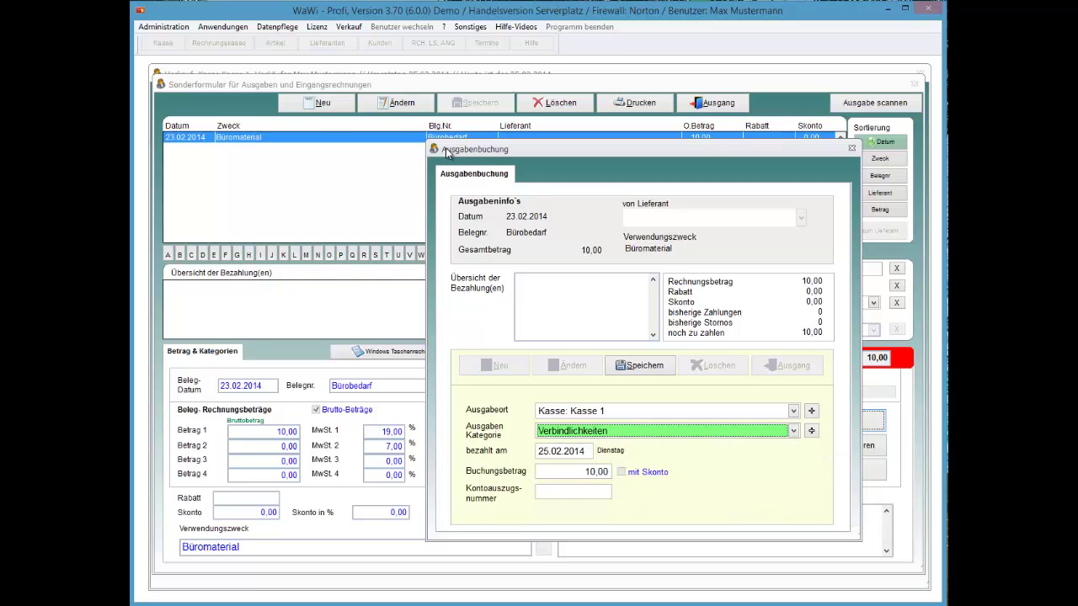
Set the expense category to Sonstige Ausgaben, save the Büromaterial payment and leave the payment booking
key(alt+Down)
scroll(709, 470, up, 2)
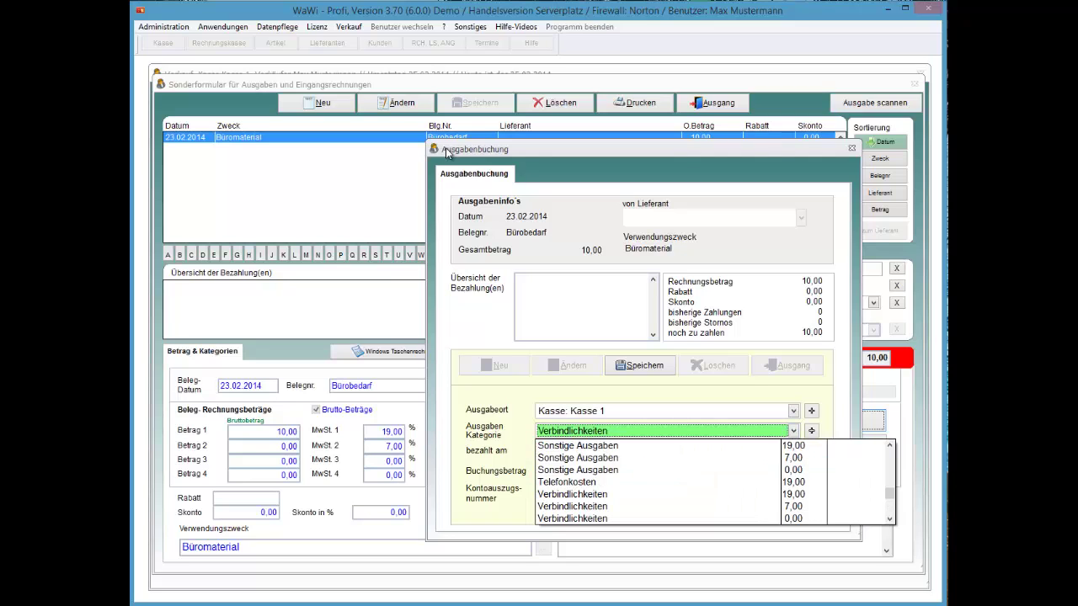
key(Up)
key(Return)
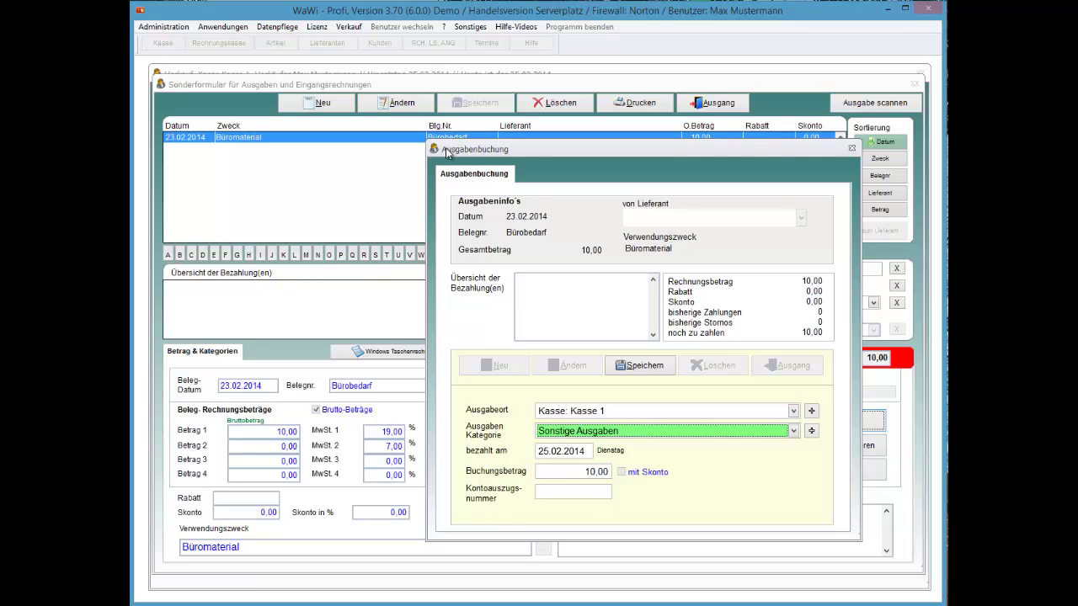
key(Return)
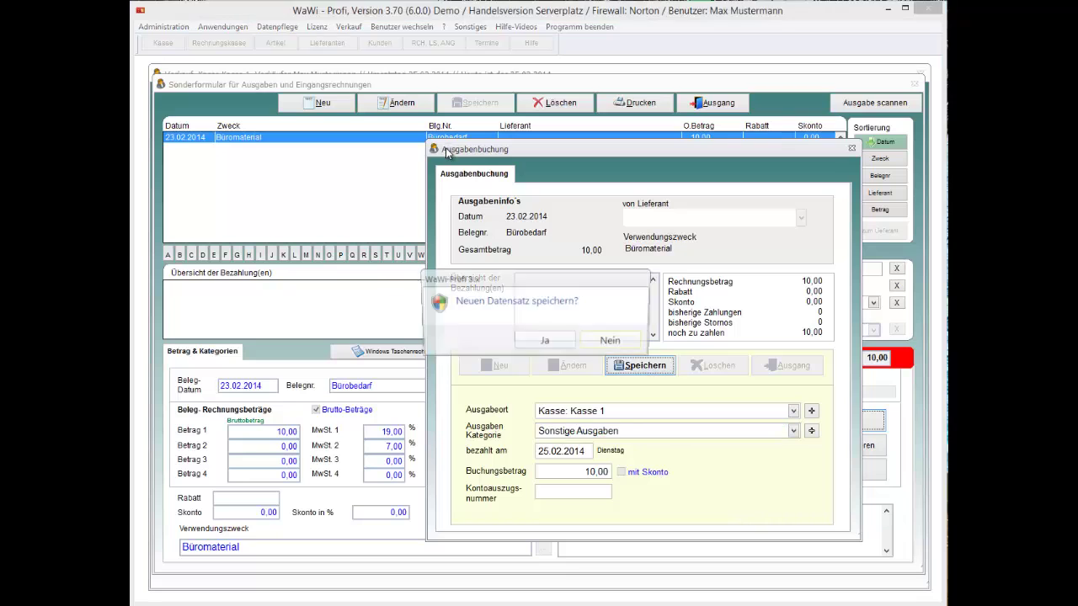
key(Return)
key(alt+a)
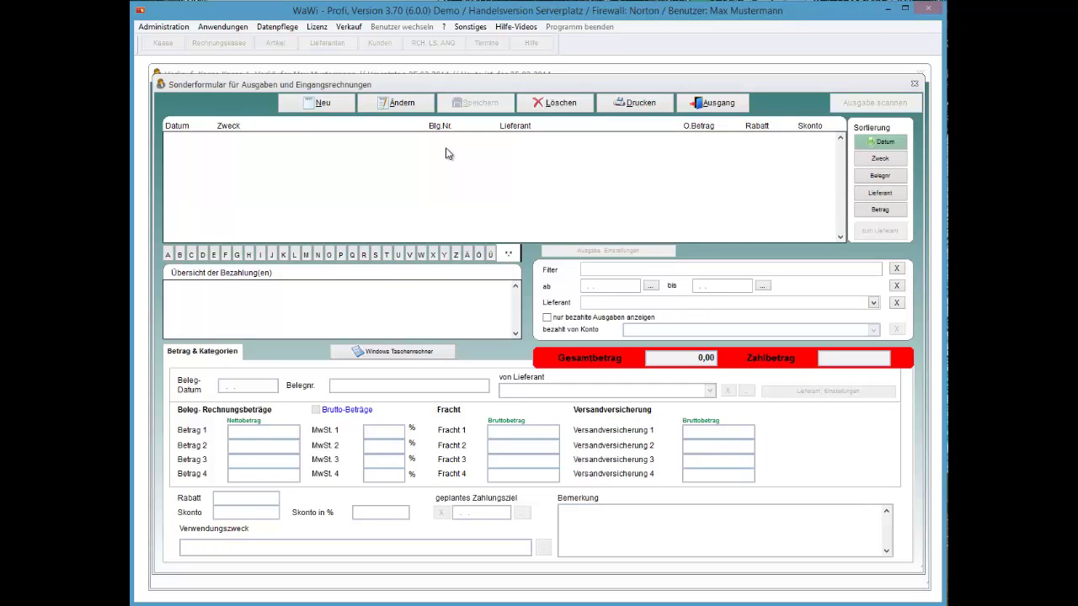
Show only paid expenses to check the Büromaterial payment, and recheck the interim report before closing it
click(446, 150)
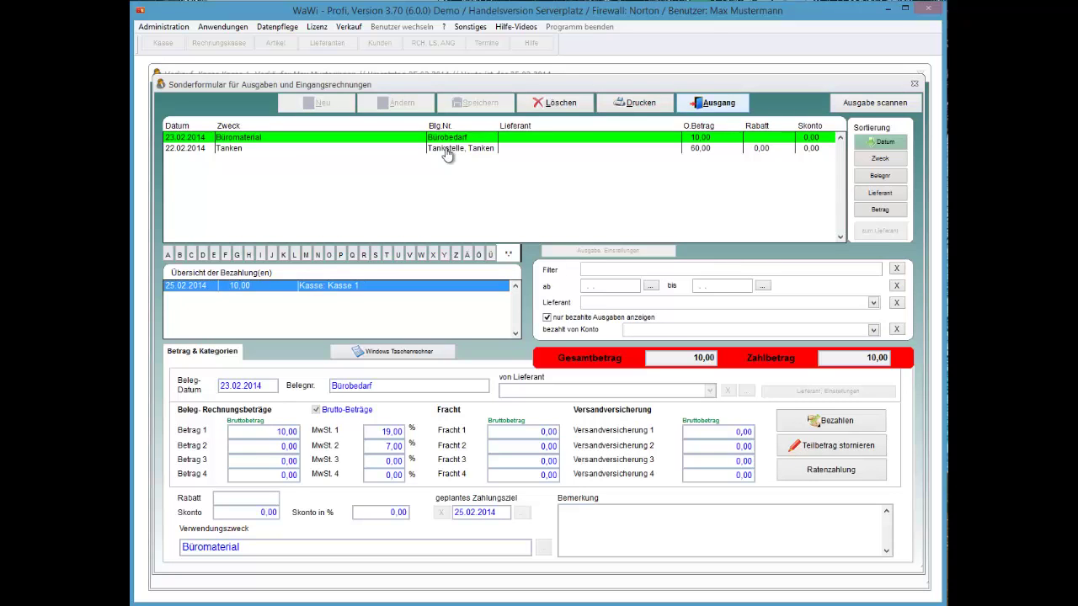
key(alt+a)
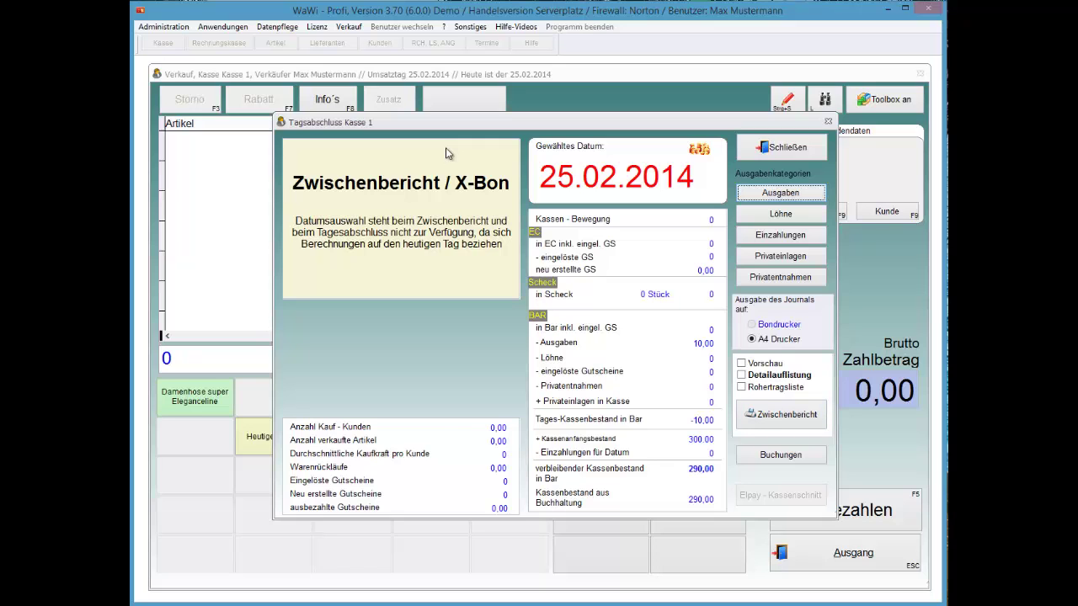
key(Escape)
Leave the cash register without a daily closing and reopen the Eingangsrechnungen/Ausgaben form
key(Return)
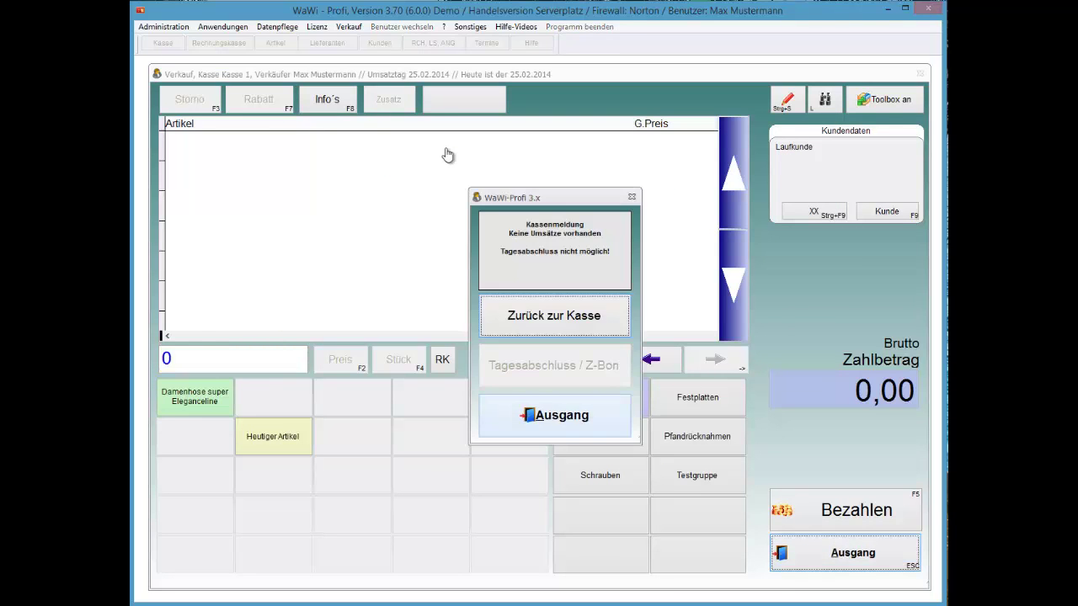
key(alt+a)
click(447, 153)
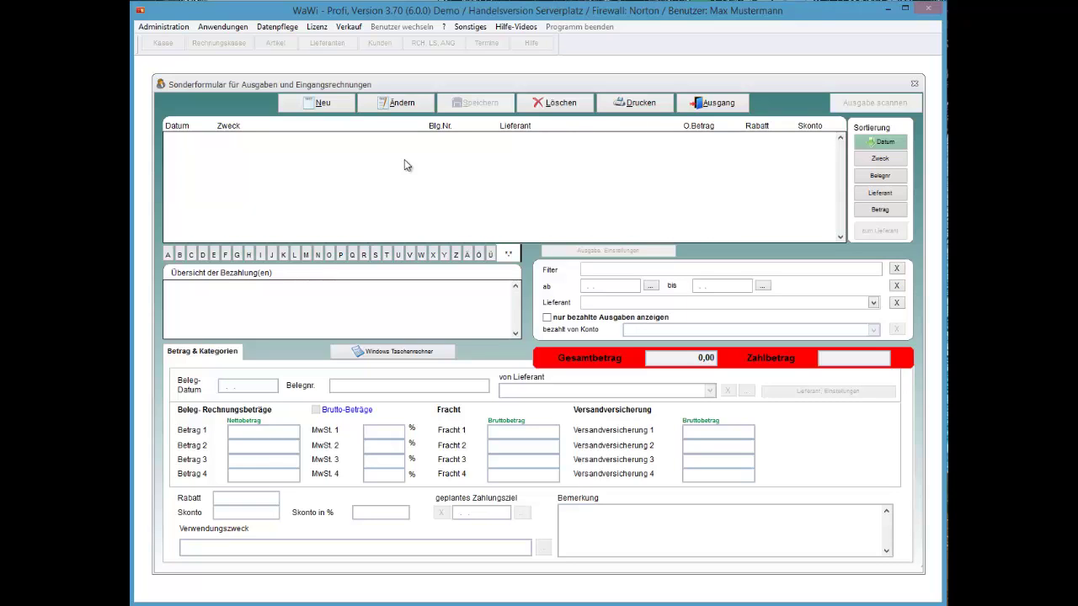
Show only paid expenses to review Büromaterial and Tanken, switch the filter back off and leave the form
click(404, 159)
key(Down)
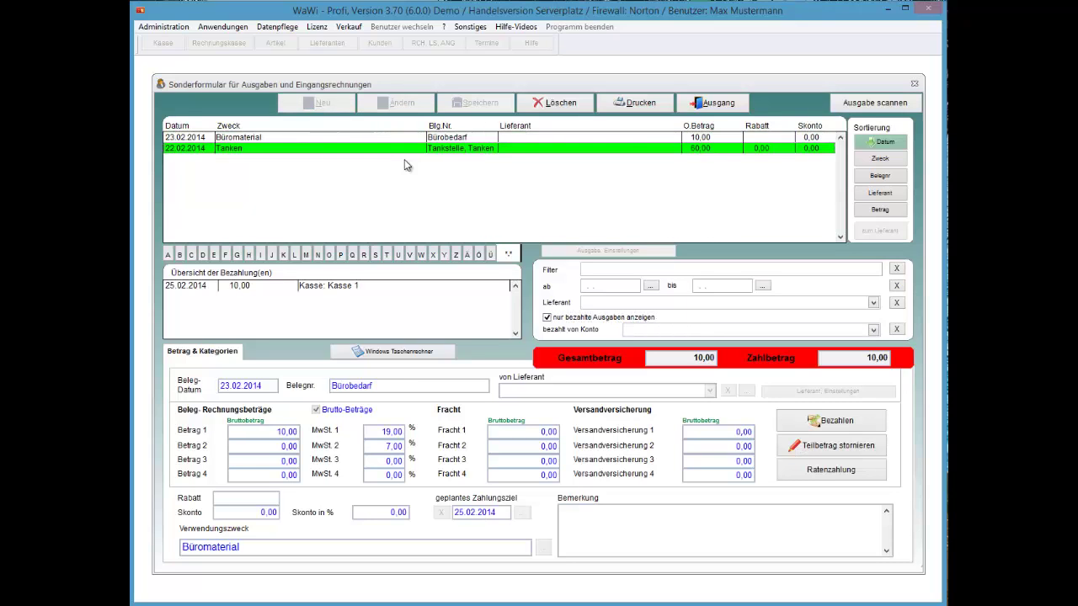
key(Up)
key(Down)
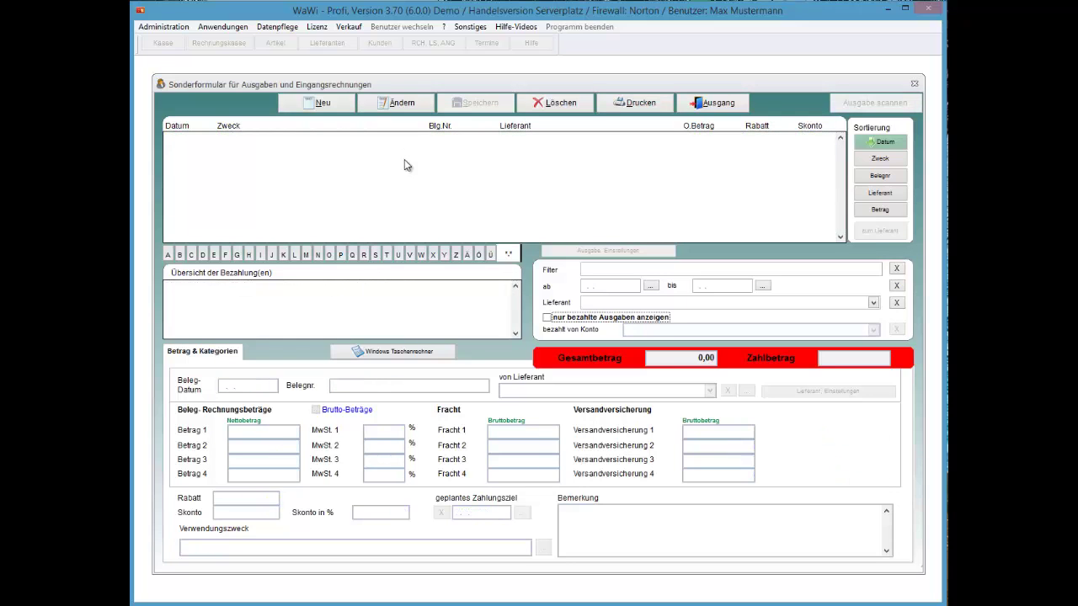
key(Escape)
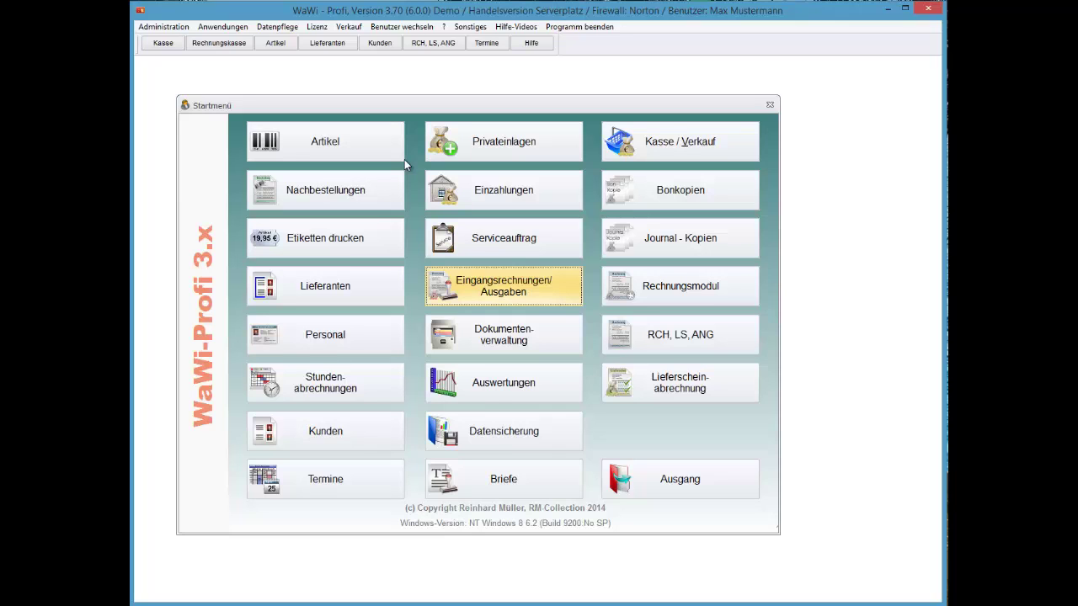
Open the Buchungen of the Buchhaltung to display the accounts and their bookings
key(alt+a)
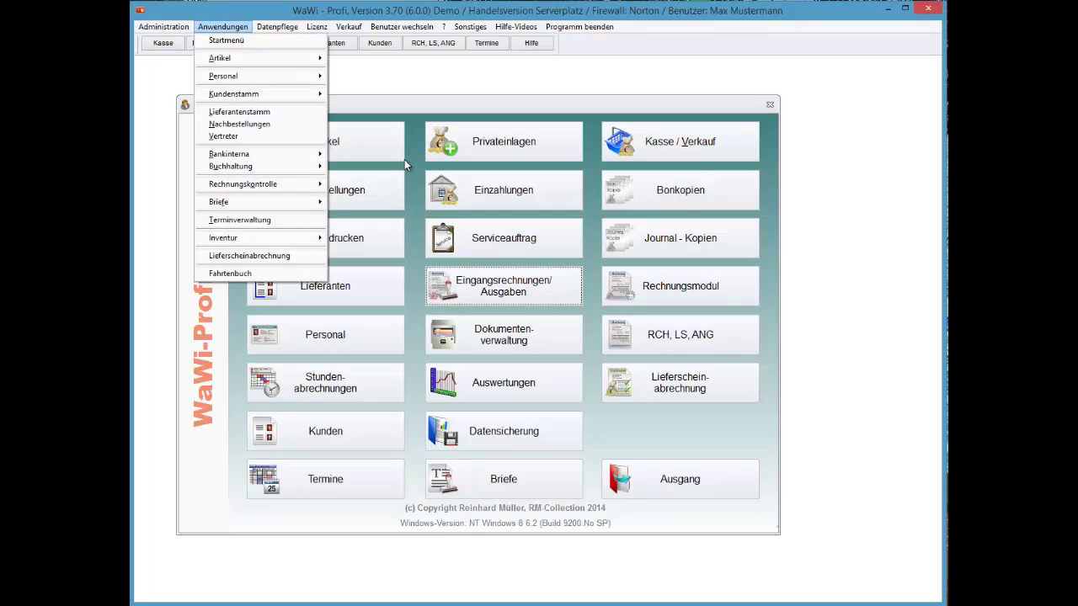
key(b)
key(Down)
key(Right)
key(Down)
key(Down)
key(Return)
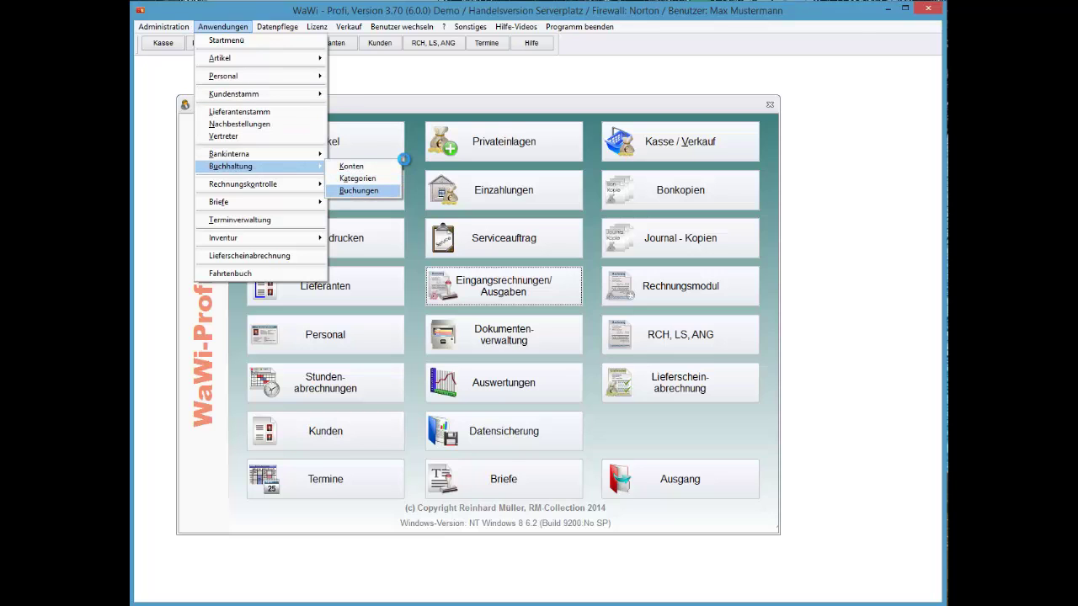
key(Return)
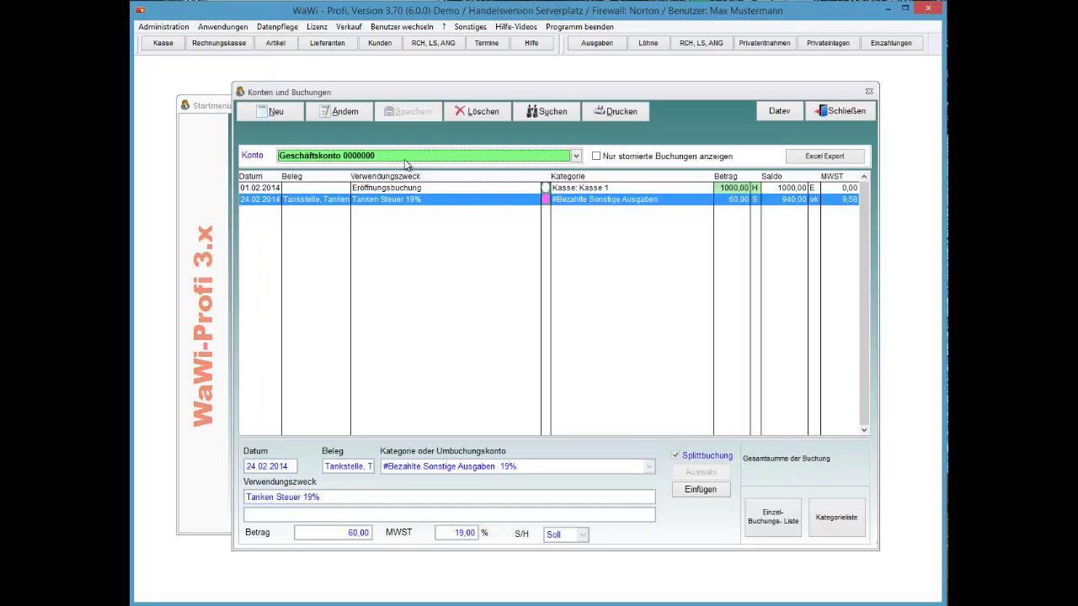
Look through the accounts Geschäftskonto and Kasse: Kasse 1 and examine the Geschäftskonto bookings
click(405, 163)
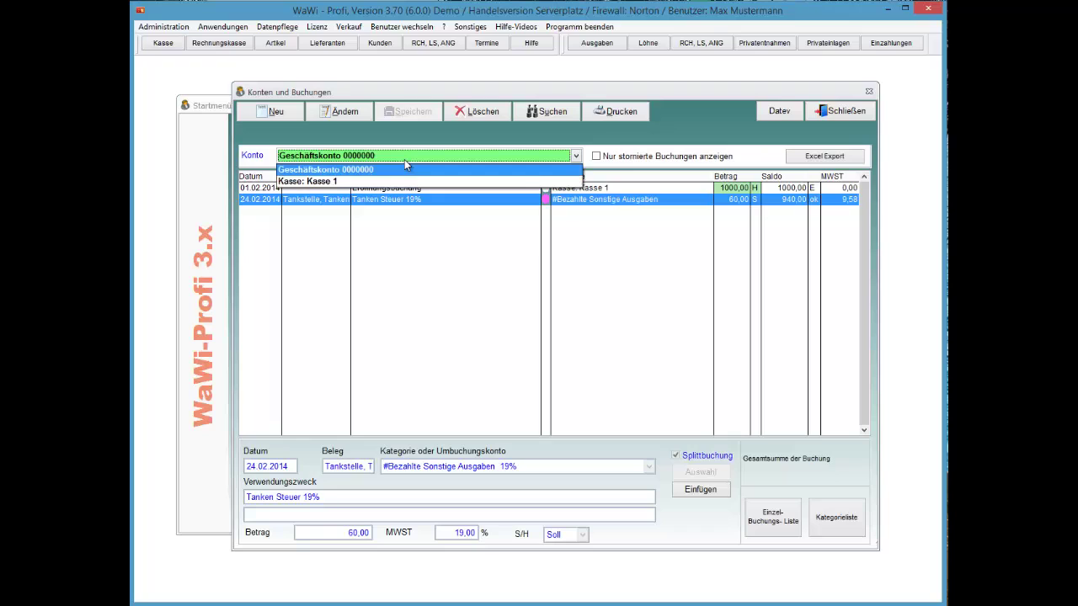
click(405, 162)
click(405, 162)
key(Down)
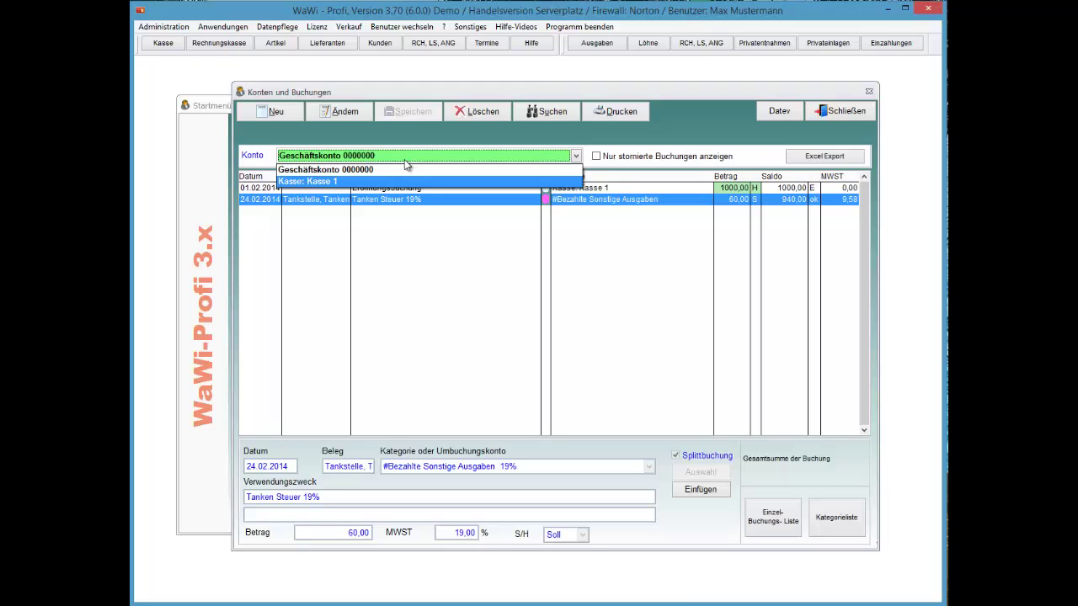
click(405, 162)
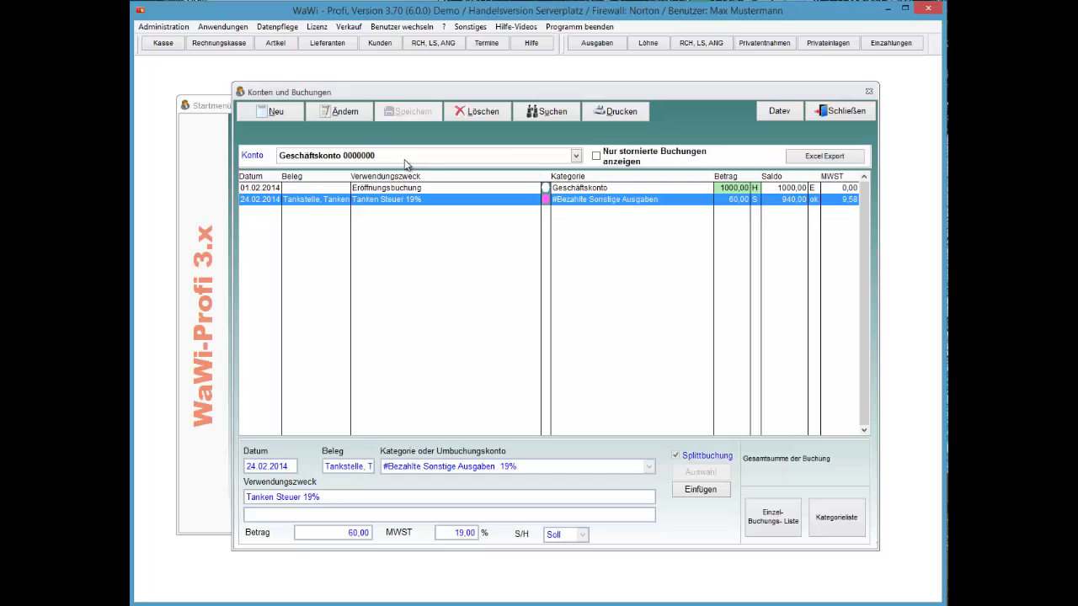
Review the bookings of Kasse: Kasse 1, close the accounts window and briefly view the Eingangsrechnungen/Ausgaben form
click(404, 162)
key(Return)
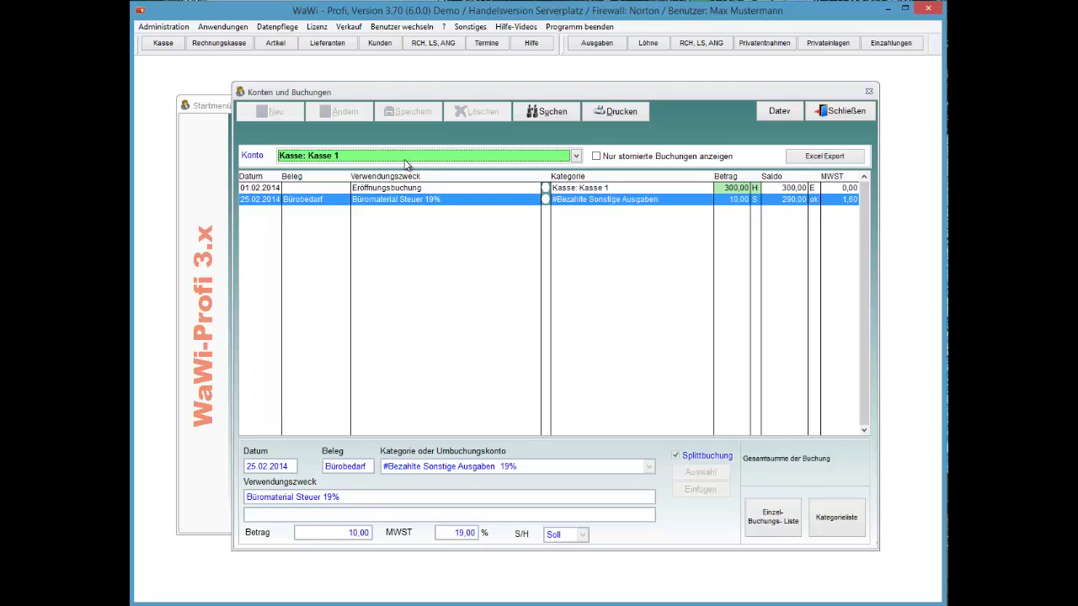
key(Escape)
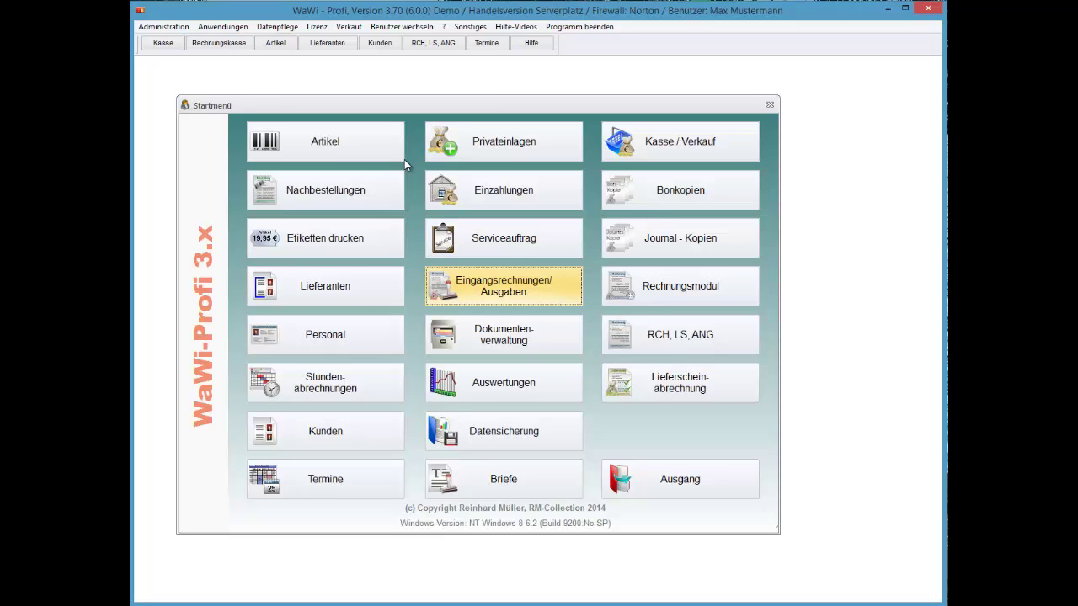
key(Return)
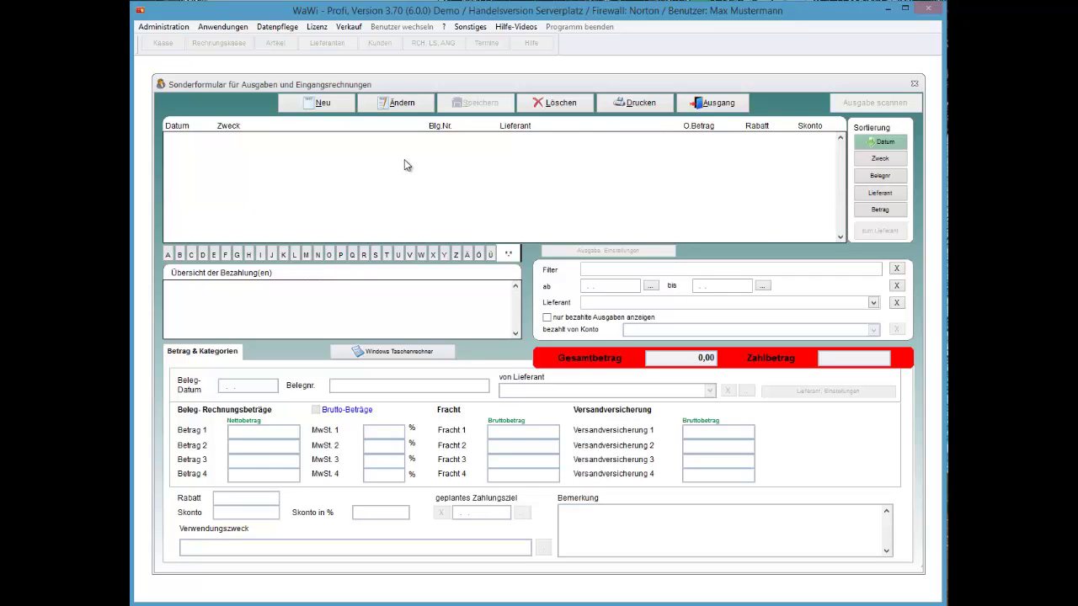
key(alt+a)
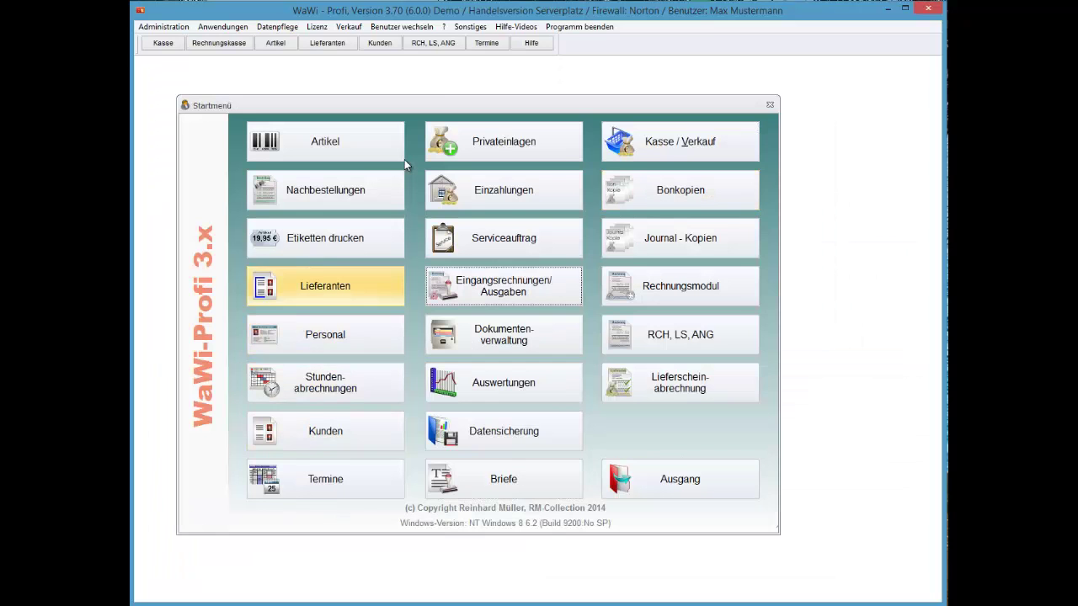
Open the Einstellungen of Schraubenlieferant in the supplier master data and put the record into edit mode
click(325, 285)
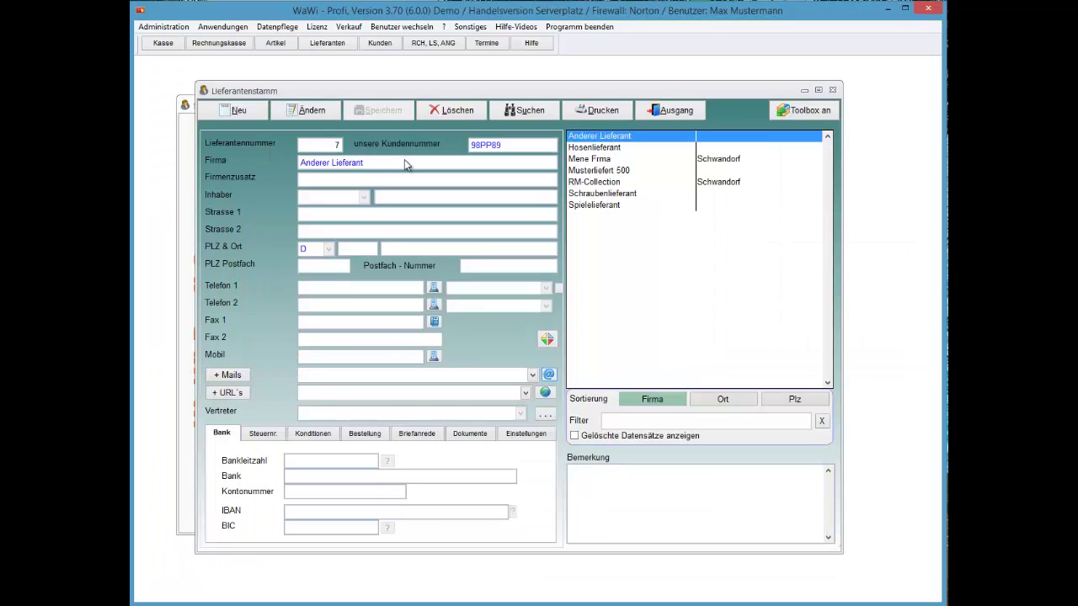
click(602, 193)
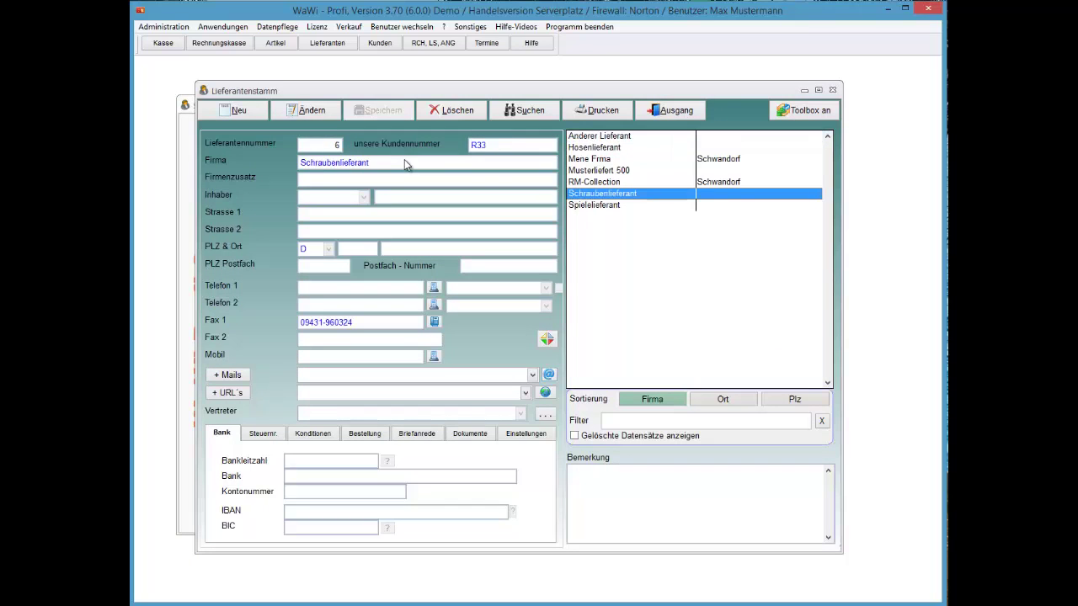
click(525, 433)
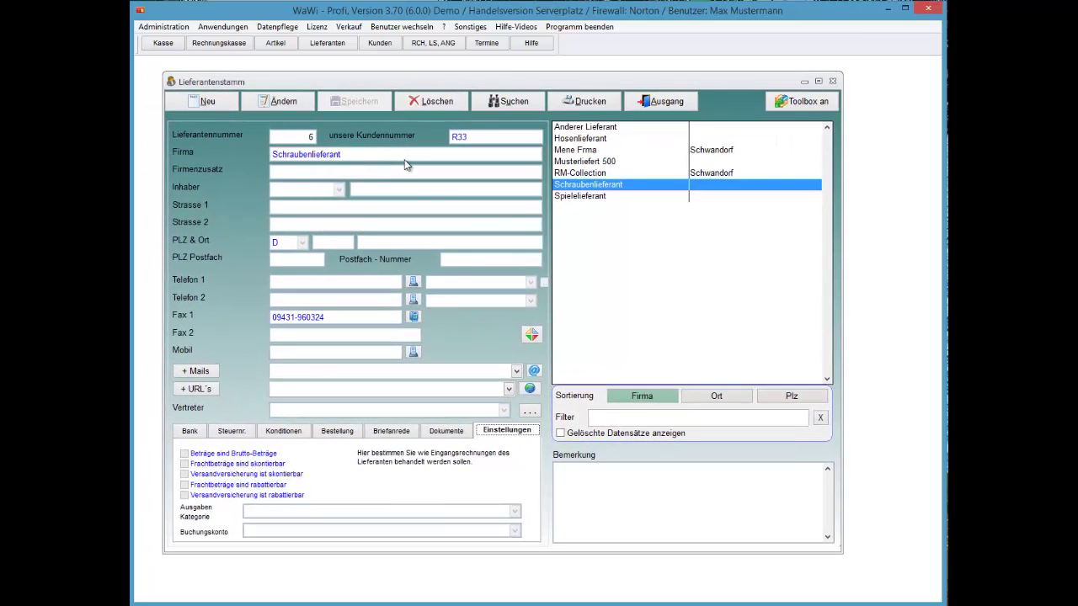
key(alt+adiaeresis)
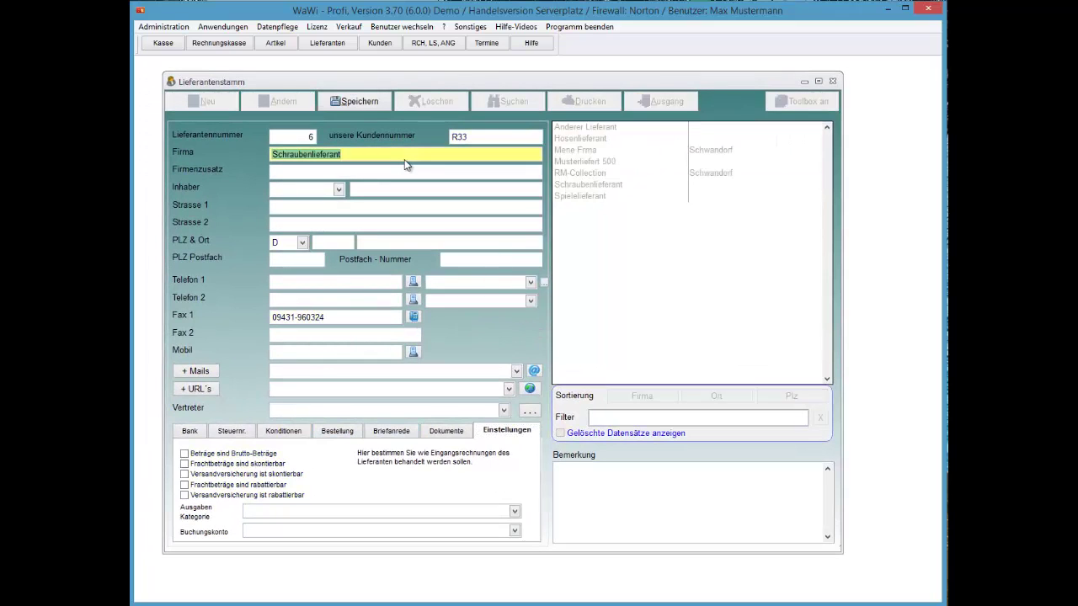
Look through the available Ausgaben Kategorie entries for the supplier
key(alt+Down)
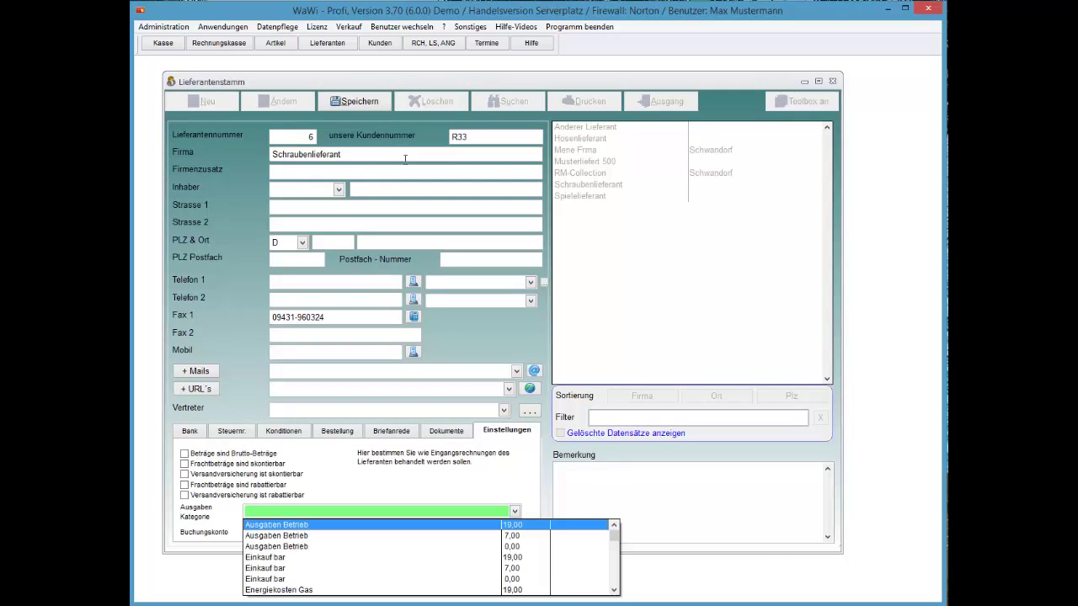
scroll(404, 161, down, 2)
scroll(405, 164, down, 10)
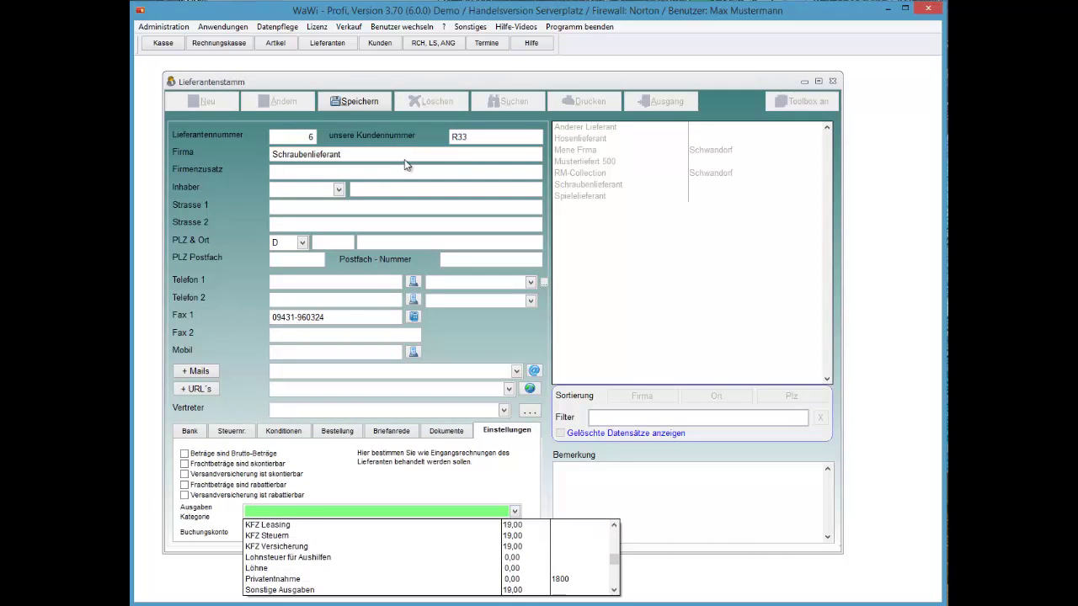
scroll(405, 164, up, 10)
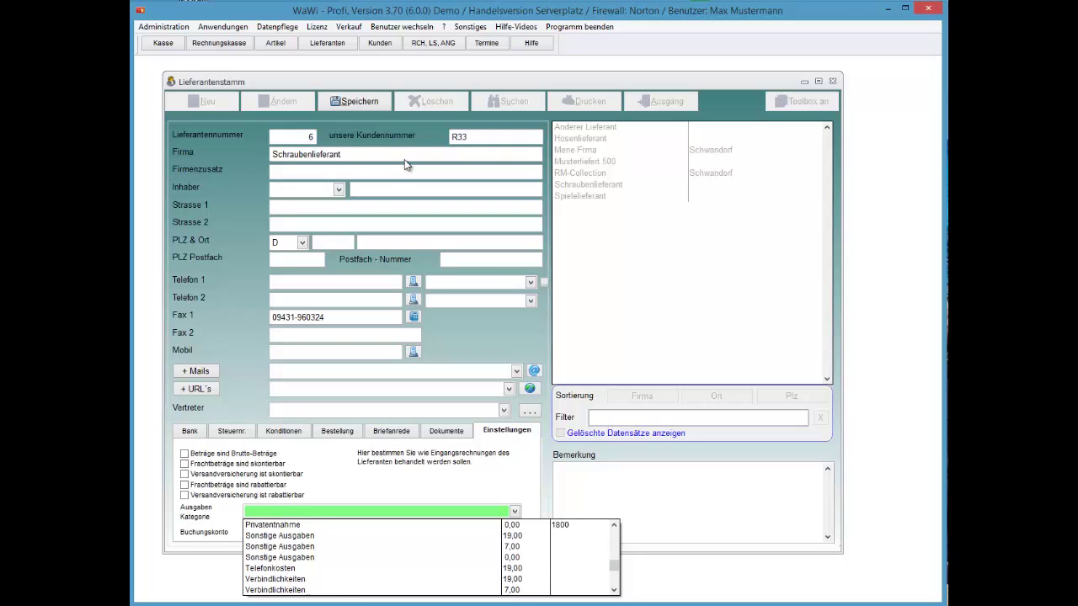
scroll(404, 164, up, 2)
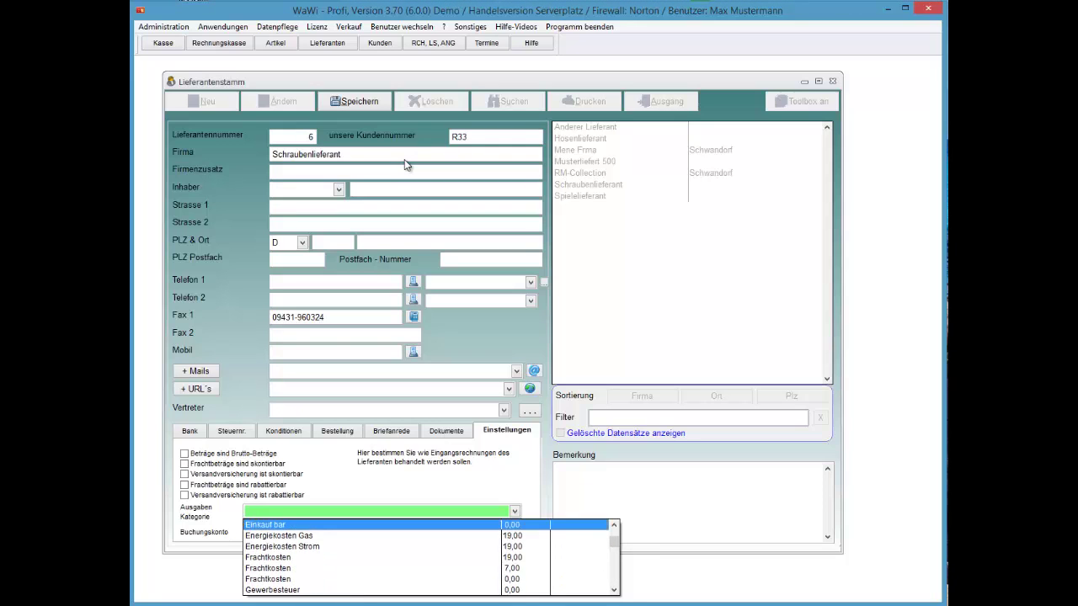
Open the category management and enter a new category named Wareneinkauf of type Ausgabe, keeping the 19,00 % tax rate
key(Escape)
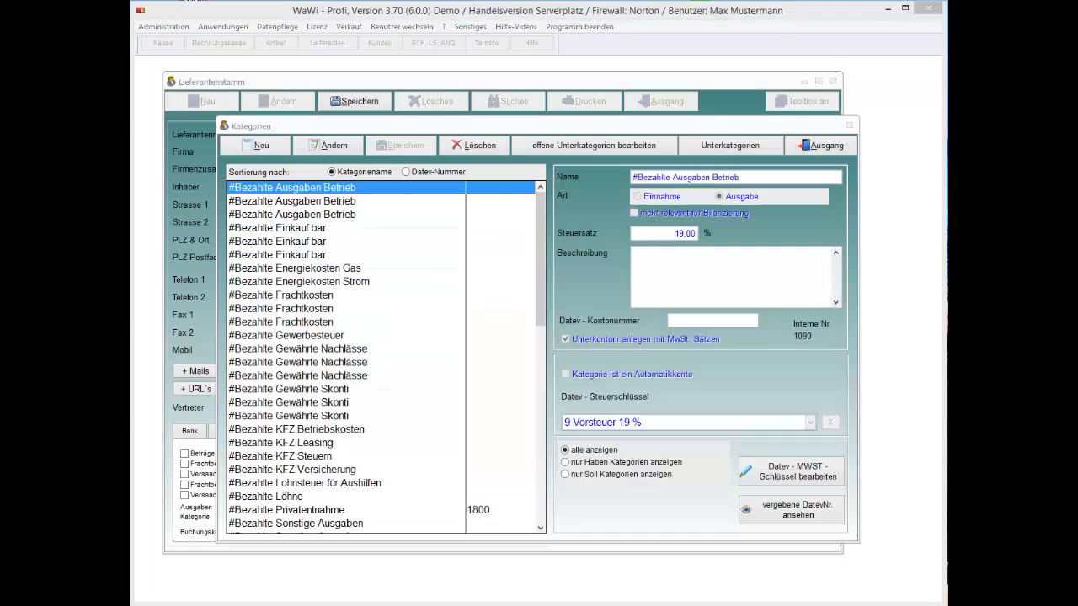
click(210, 32)
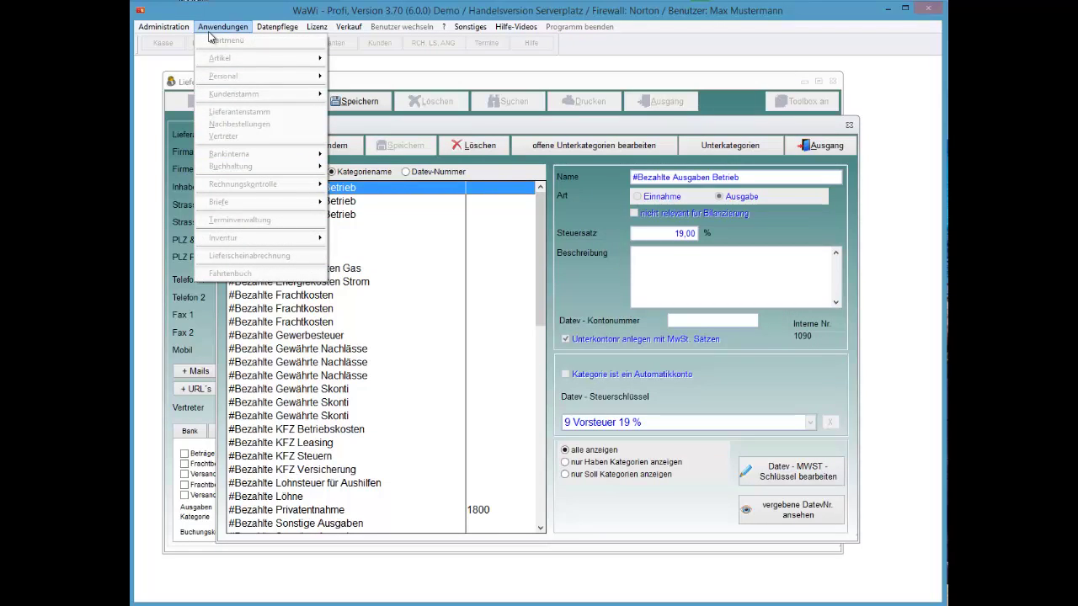
click(209, 32)
key(alt+n)
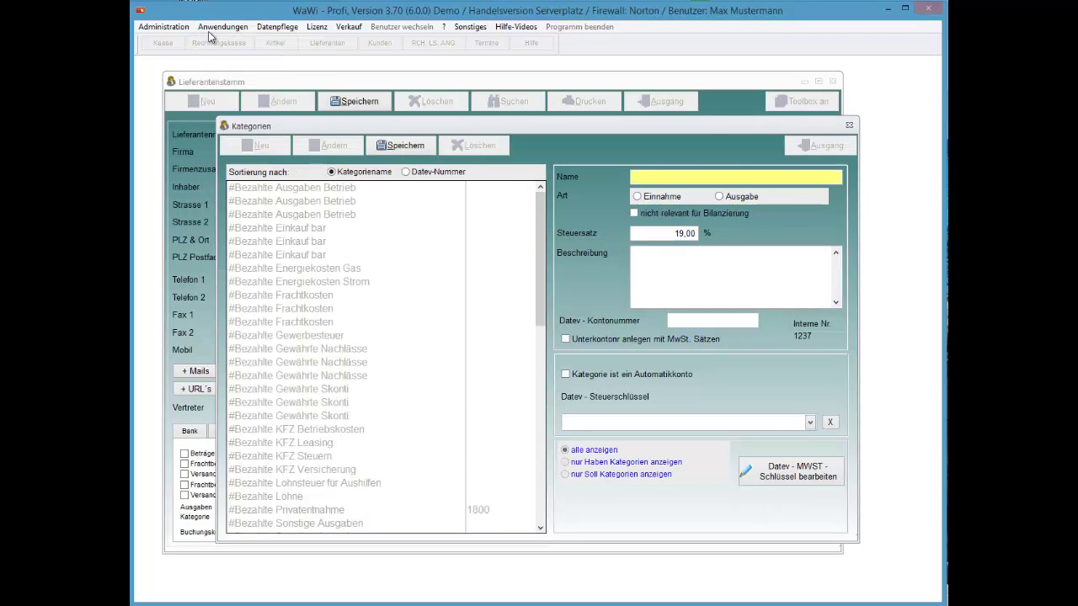
text(Wareneinkauf)
key(Tab)
key(Up)
key(Tab)
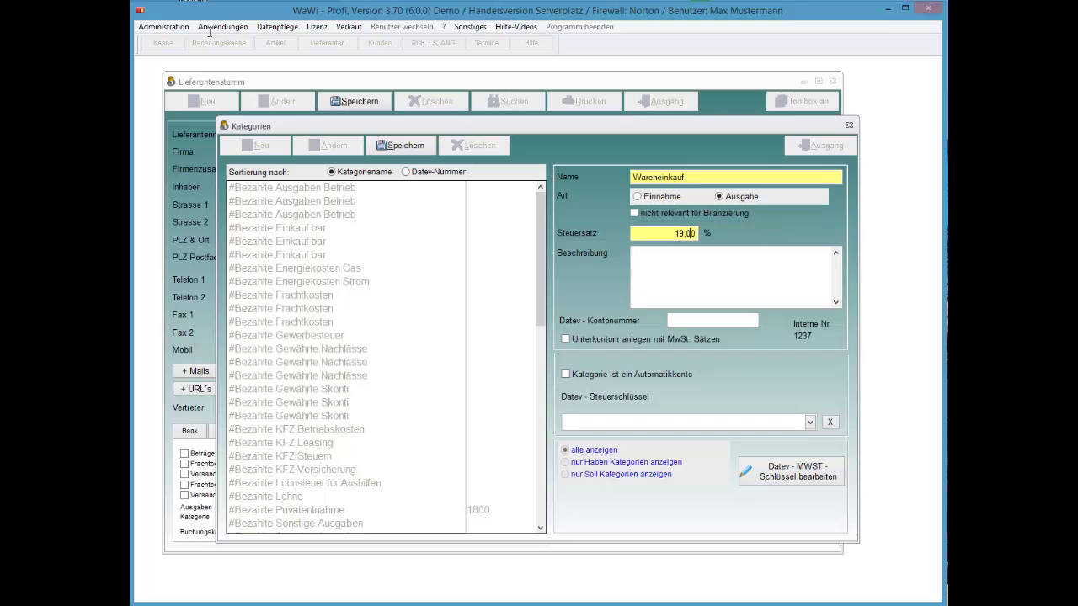
key(Tab)
key(Tab)
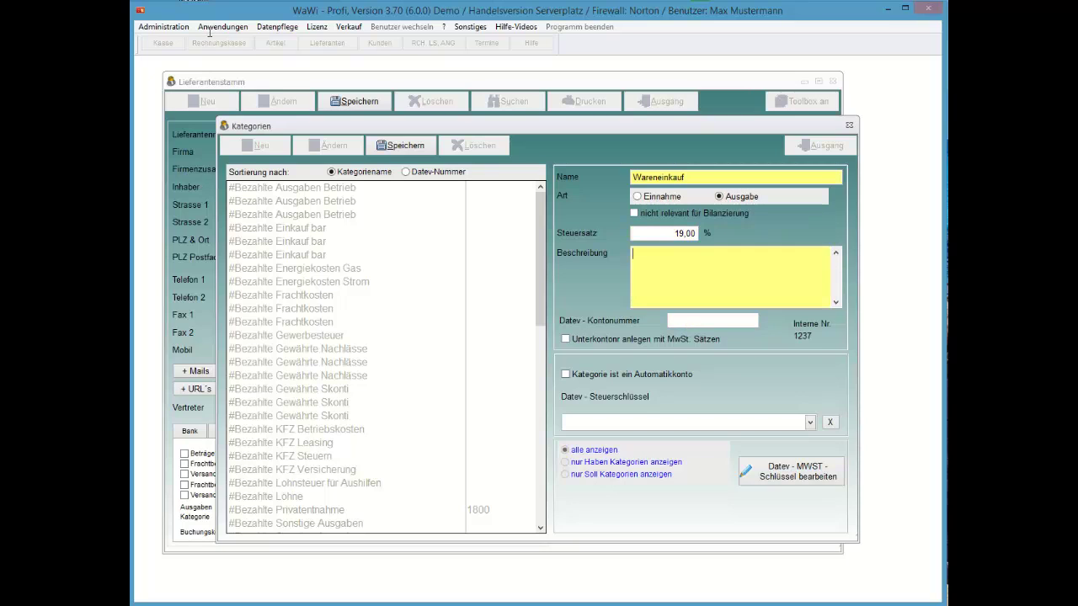
Enable sub-account numbers with MwSt rates, mark the category as Automatikkonto and assign Datev-Steuerschlüssel 9 Vorsteuer 19 %
key(Tab)
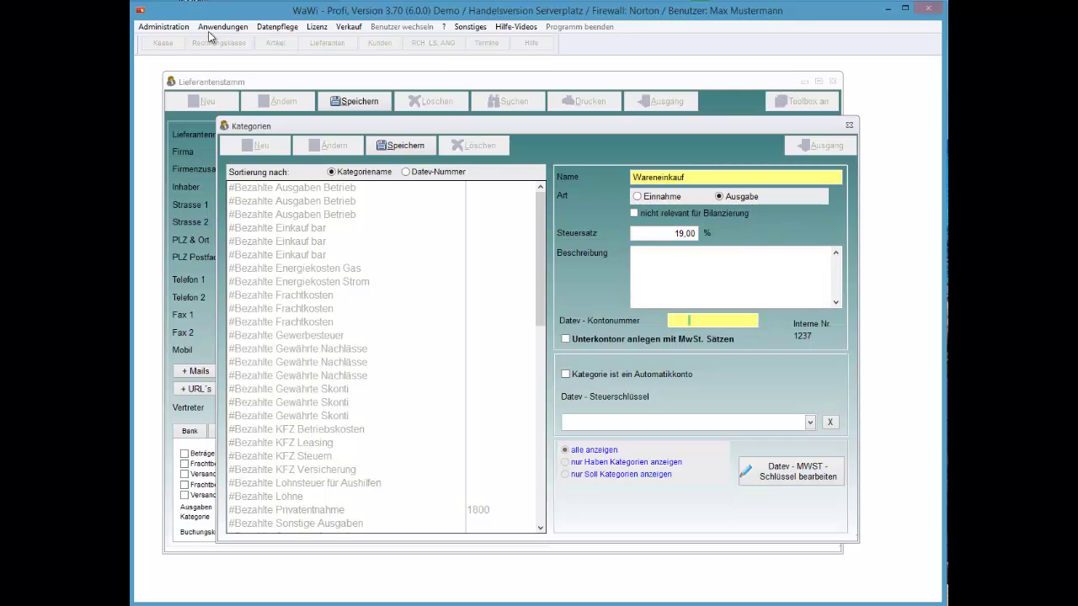
key(Tab)
key(space)
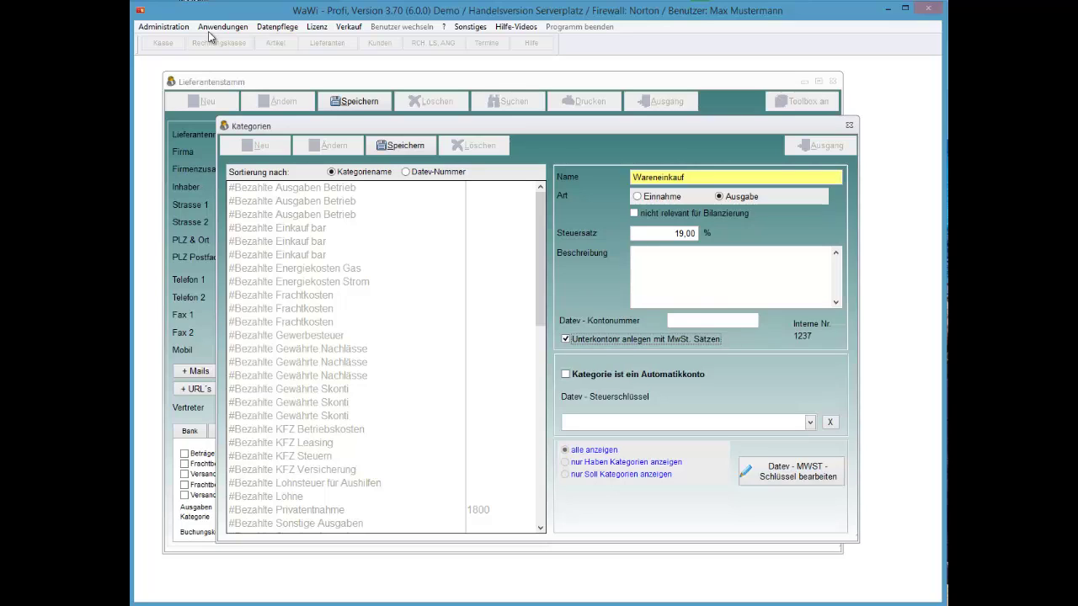
key(Tab)
key(space)
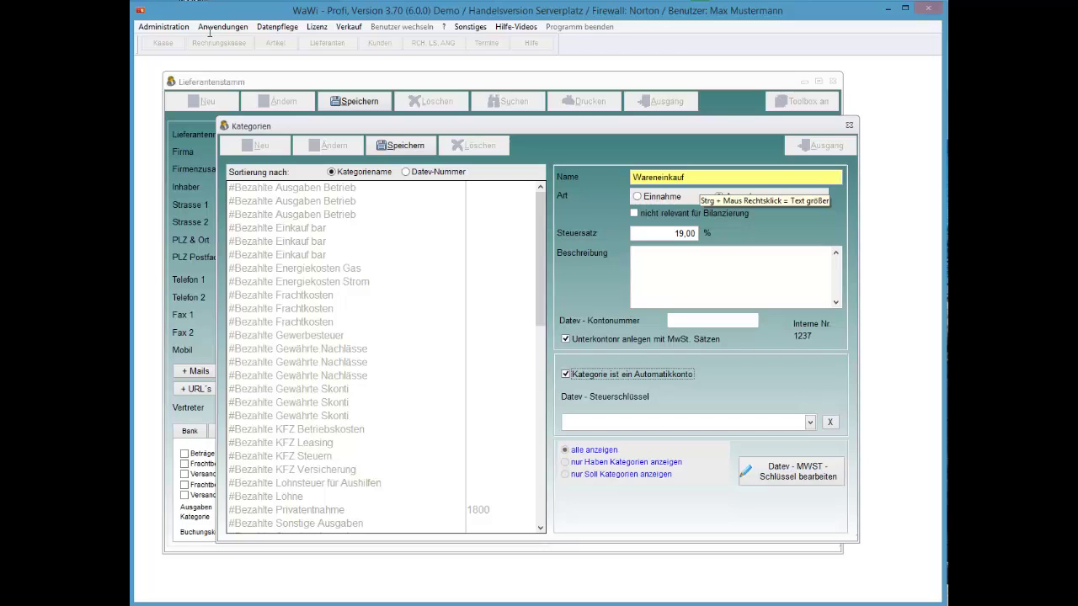
click(809, 422)
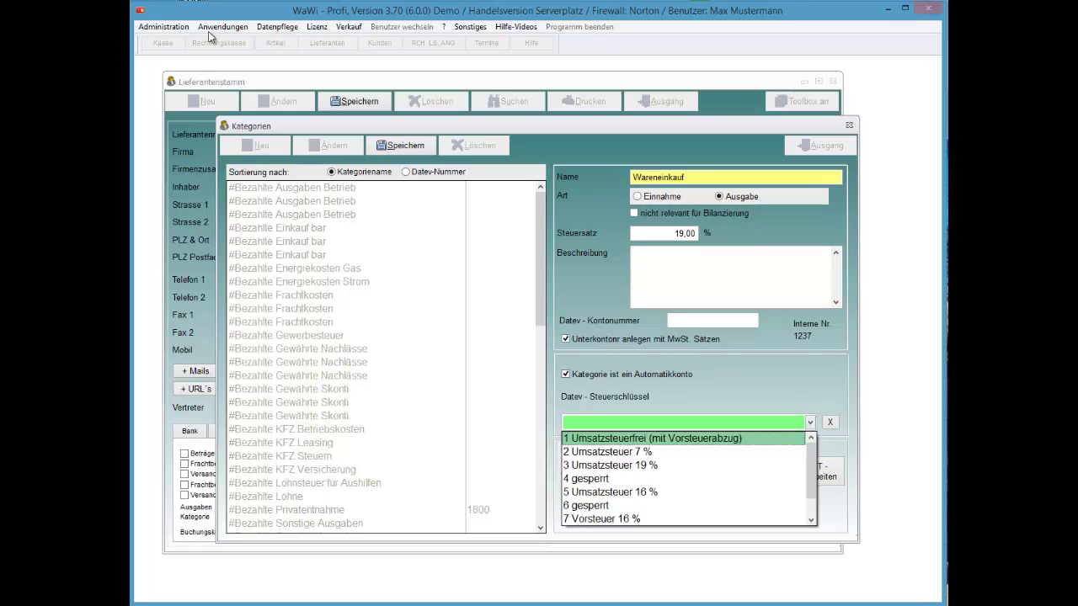
key(9)
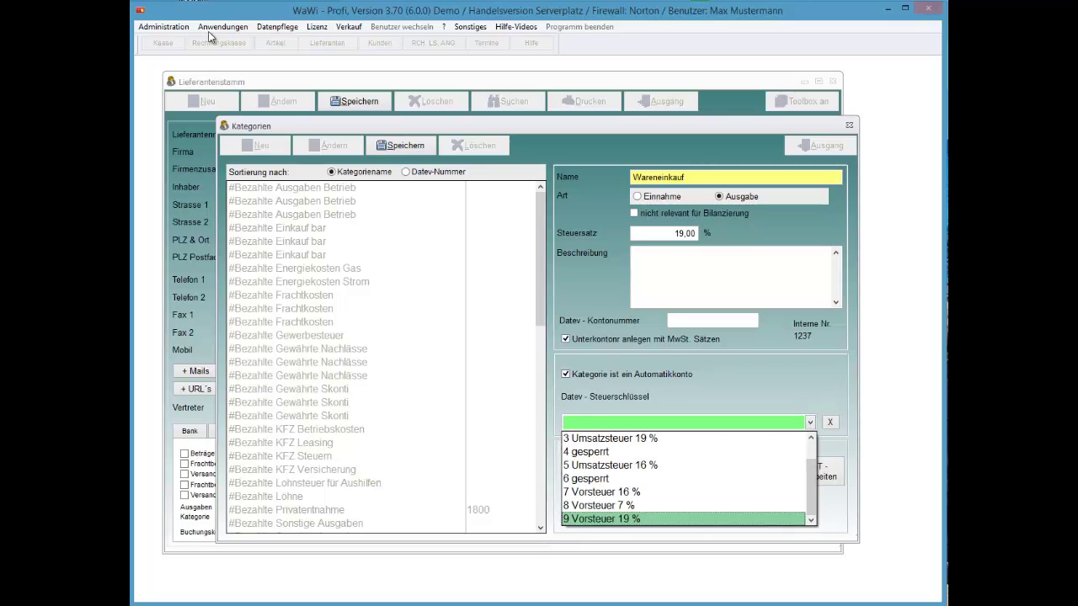
key(Return)
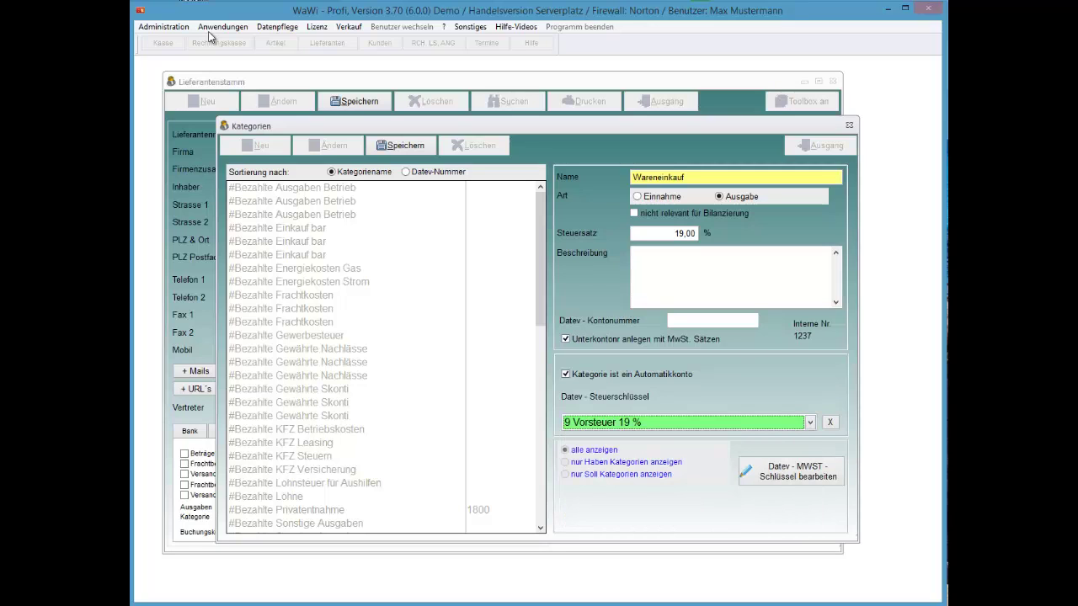
Save the Wareneinkauf category, accept the creation and data of its #Bezahlte Wareneinkauf counterparts, and leave the category management
key(alt+s)
key(Return)
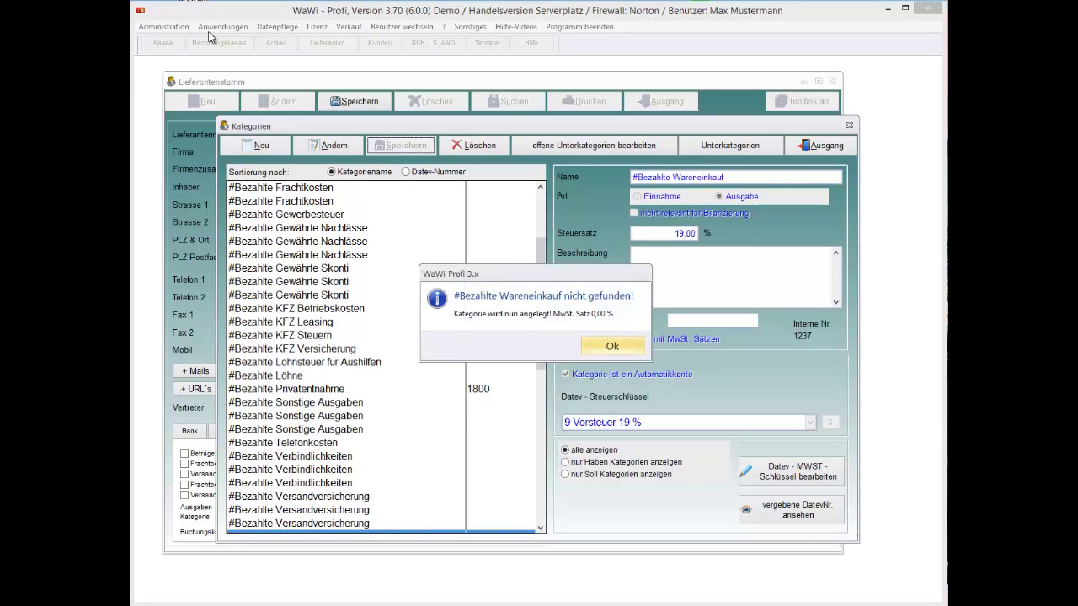
key(Return)
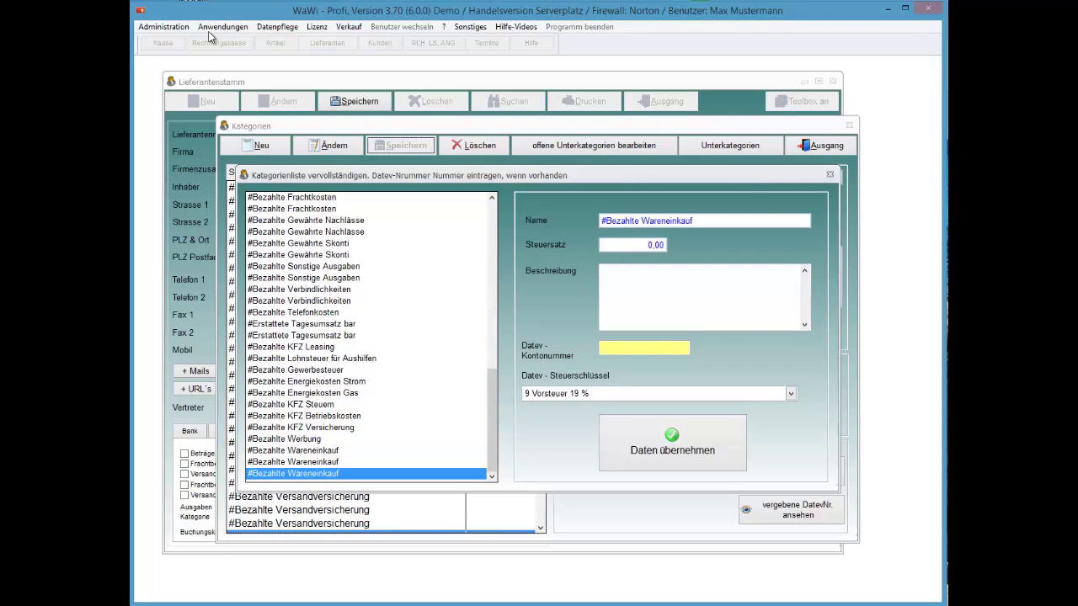
key(Return)
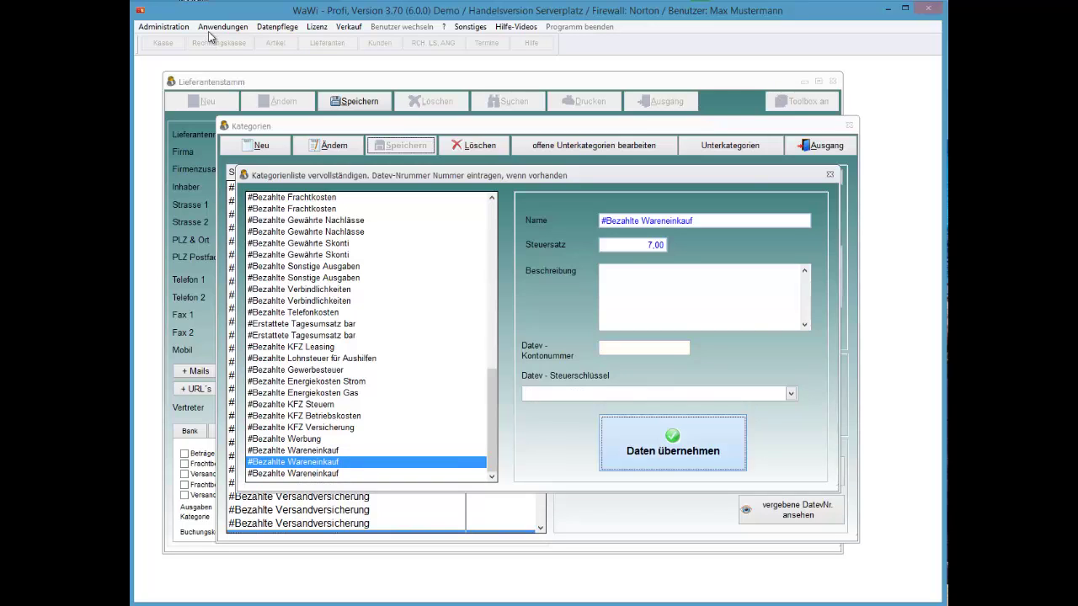
key(alt+a)
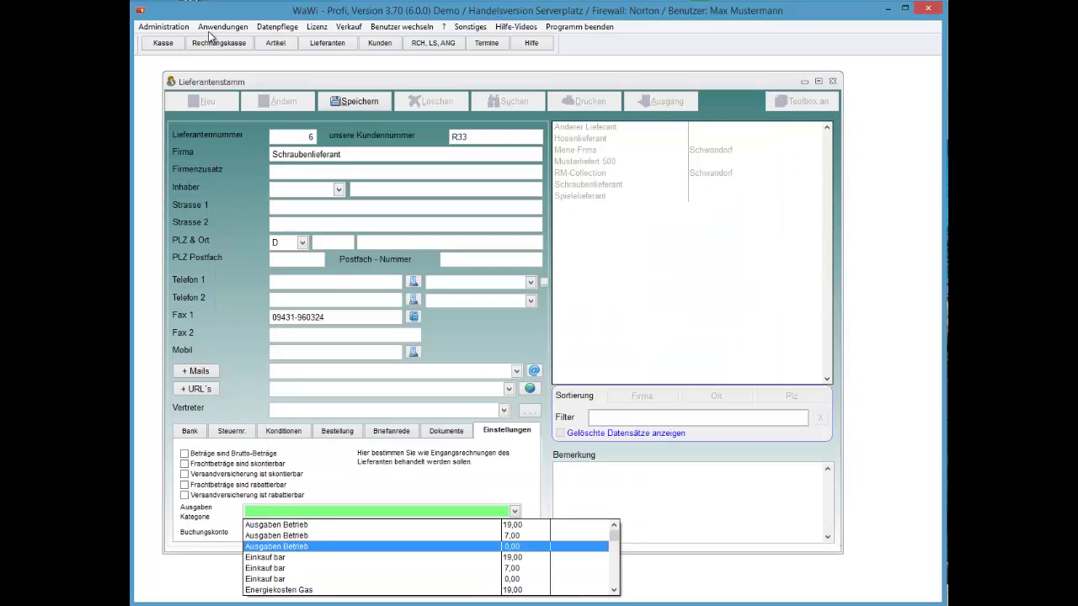
Assign Wareneinkauf as the Ausgaben Kategorie of Schraubenlieferant
scroll(430, 556, down, 5)
scroll(430, 556, down, 15)
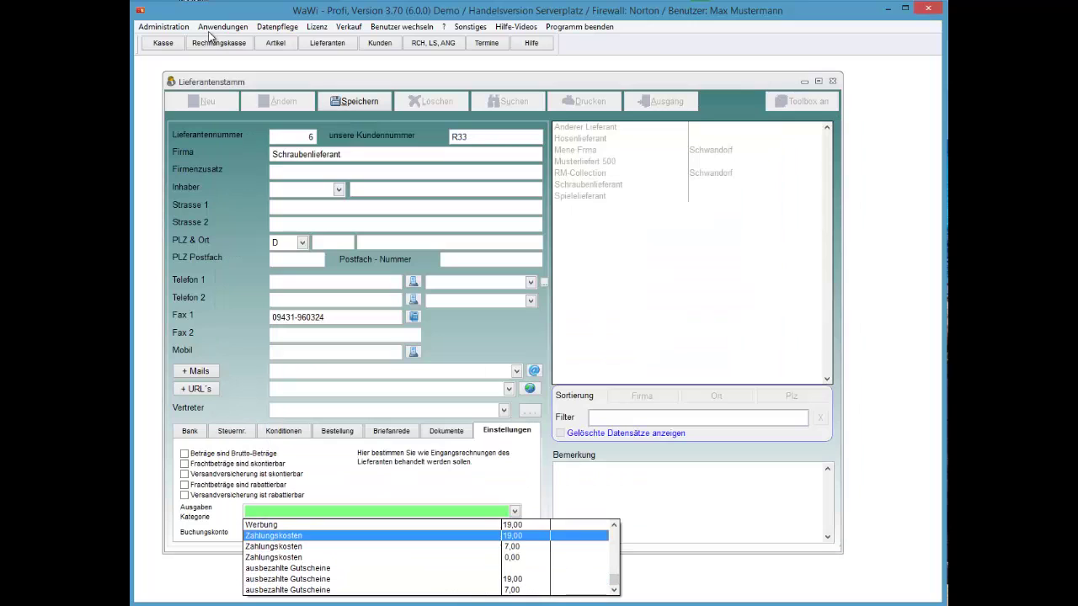
scroll(431, 557, up, 3)
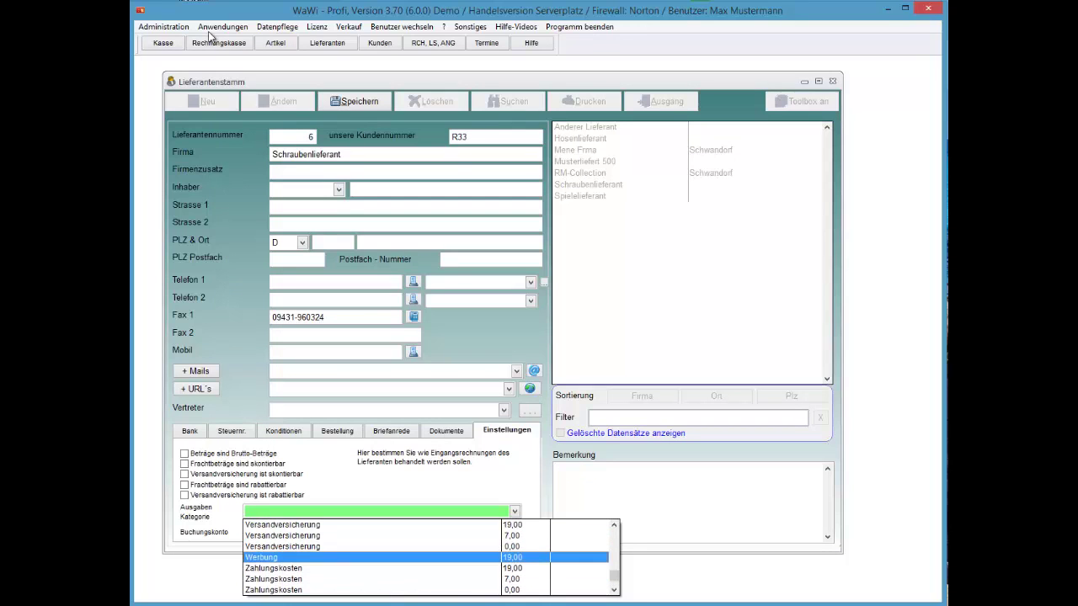
key(Up)
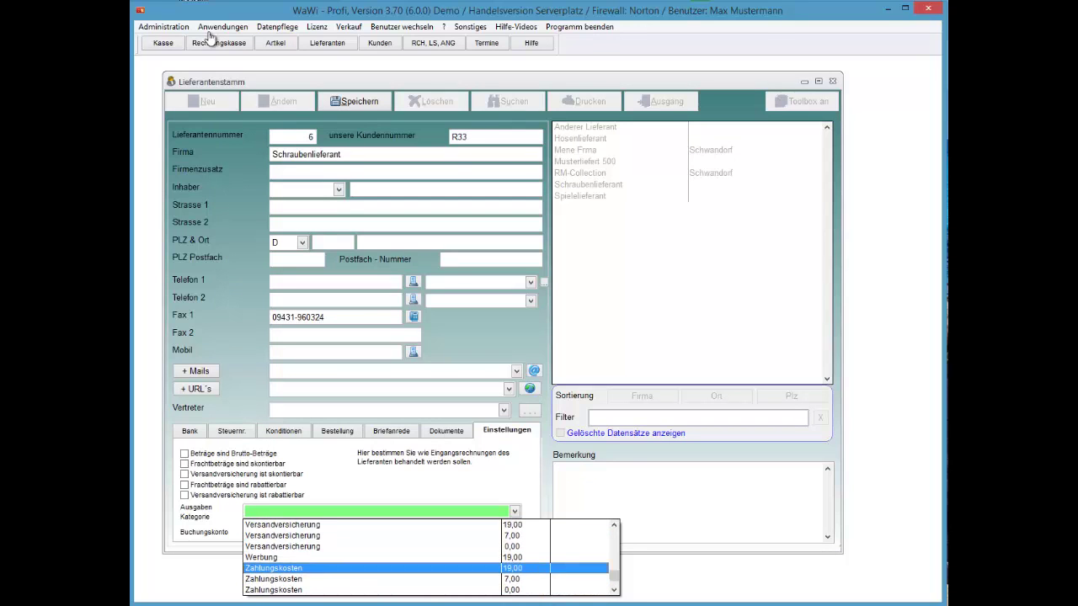
click(708, 513)
click(510, 513)
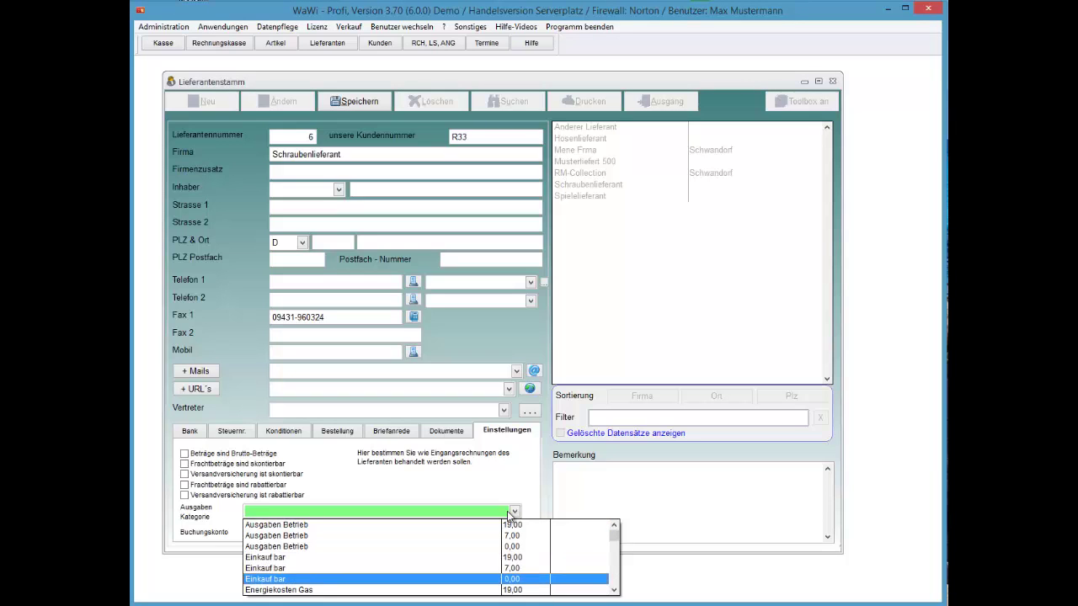
scroll(509, 515, down, 10)
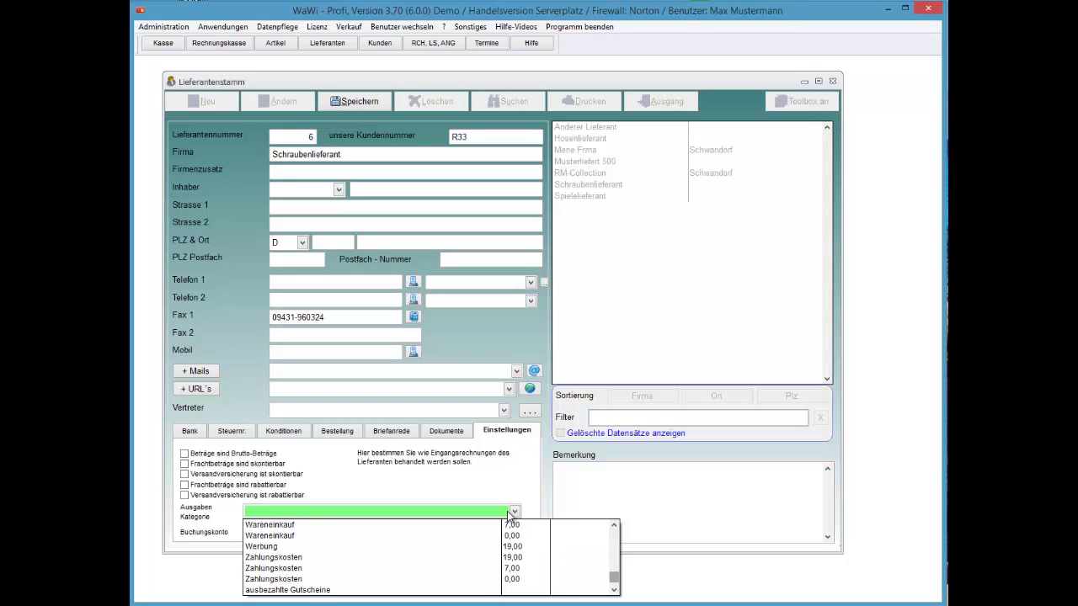
key(Up)
scroll(507, 512, up, 2)
scroll(507, 512, down, 3)
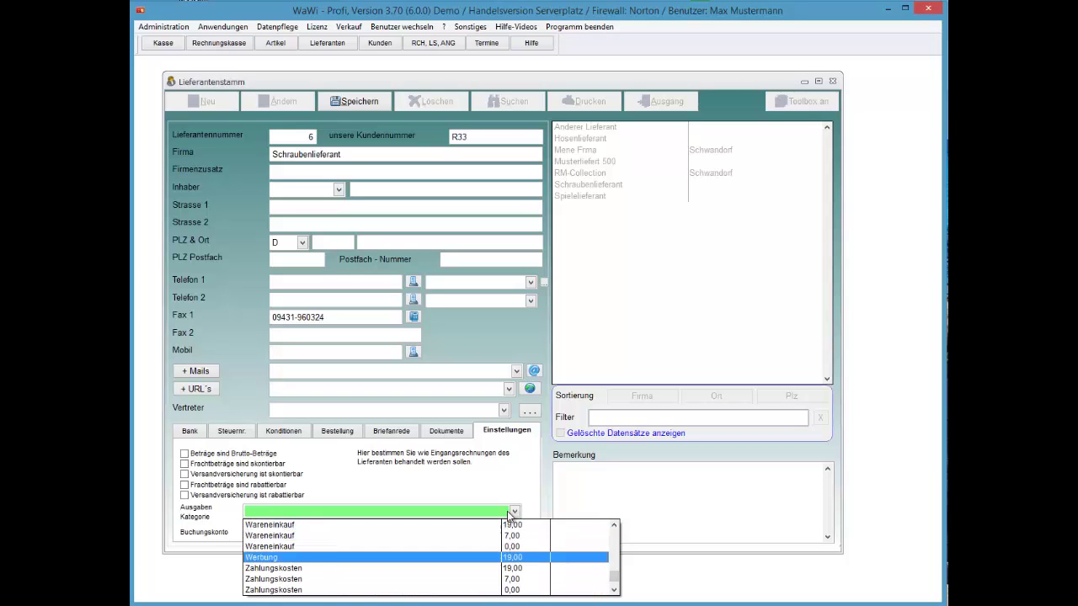
scroll(507, 512, up, 3)
click(508, 512)
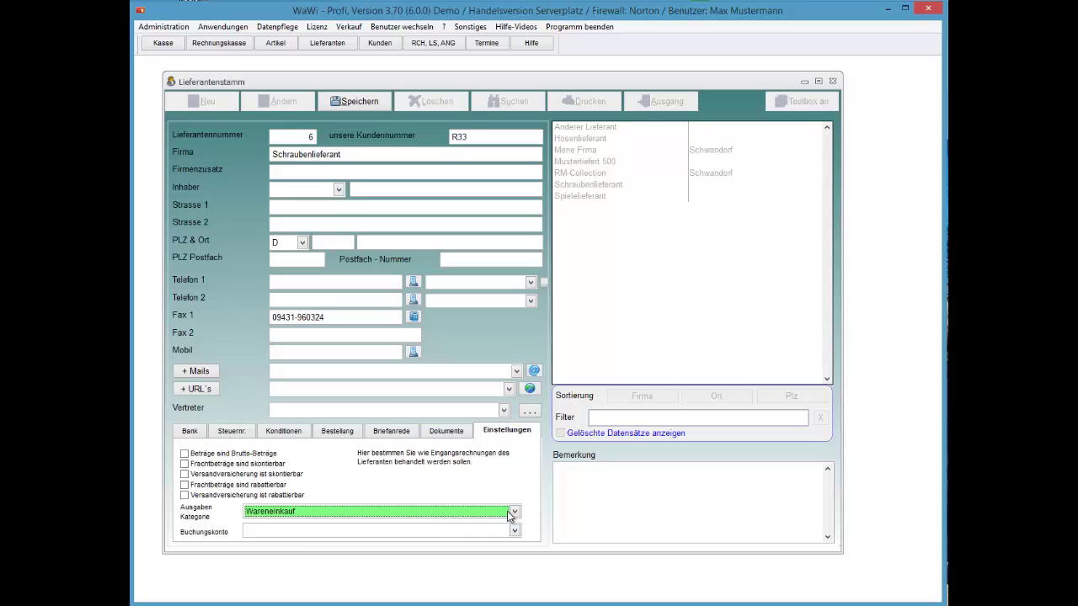
Assign Geschäftskonto as the Buchungskonto of Schraubenlieferant, save the supplier record and return to the start menu
key(Tab)
key(Tab)
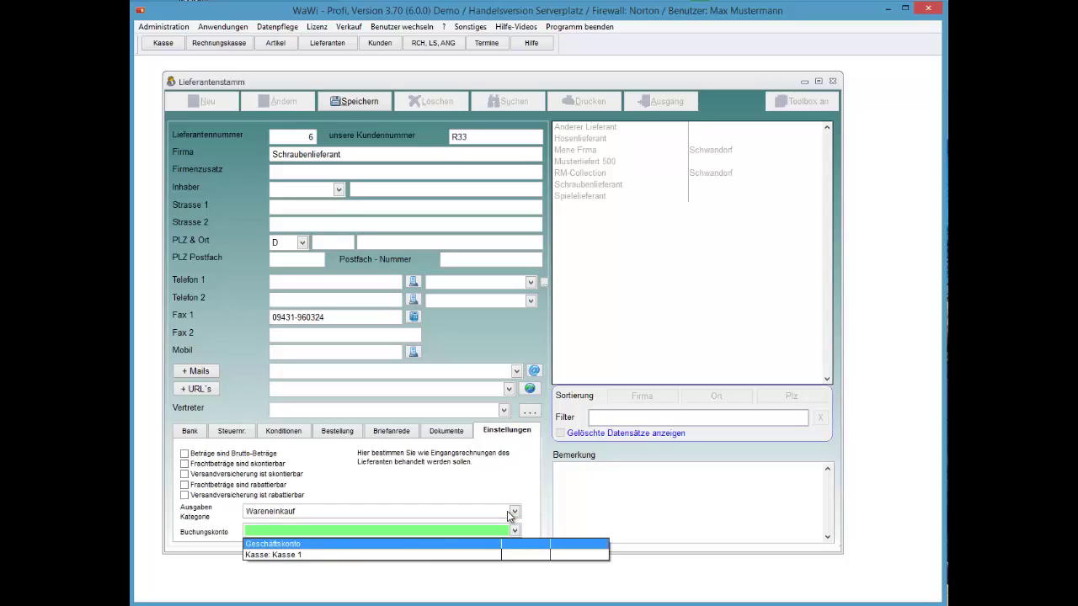
key(Down)
key(Up)
key(Return)
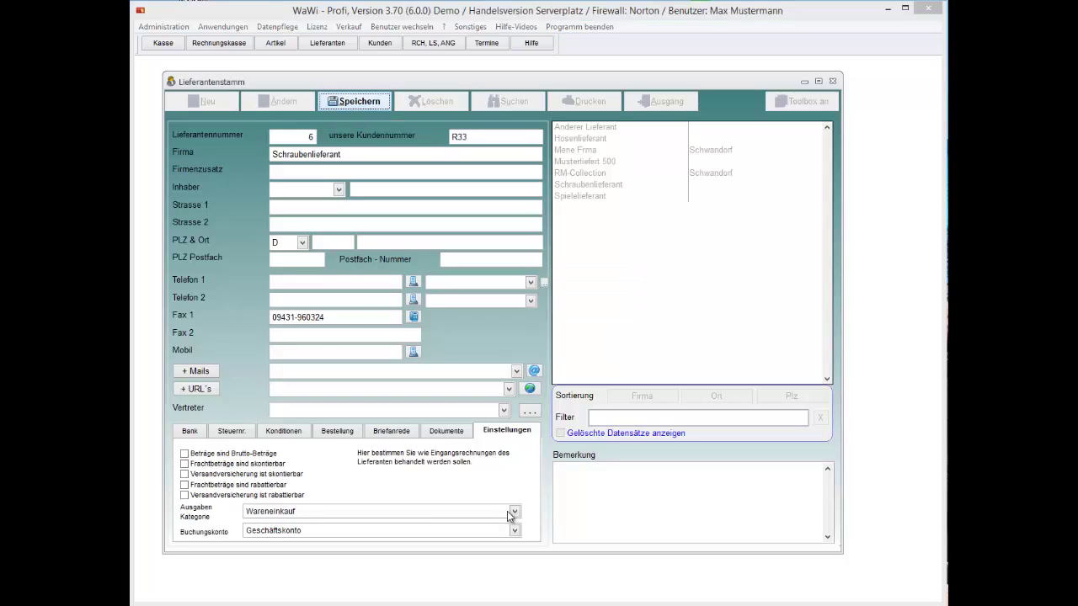
key(Escape)
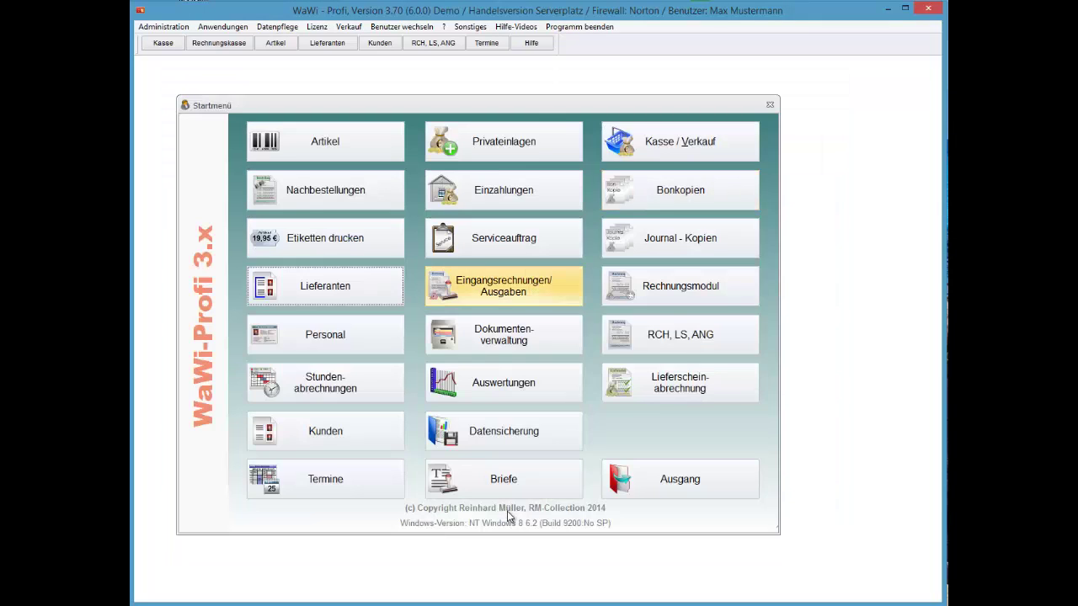
Open Eingangsrechnungen/Ausgaben and create a new expense assigned to the supplier Schraubenlieferant
key(Return)
key(alt+n)
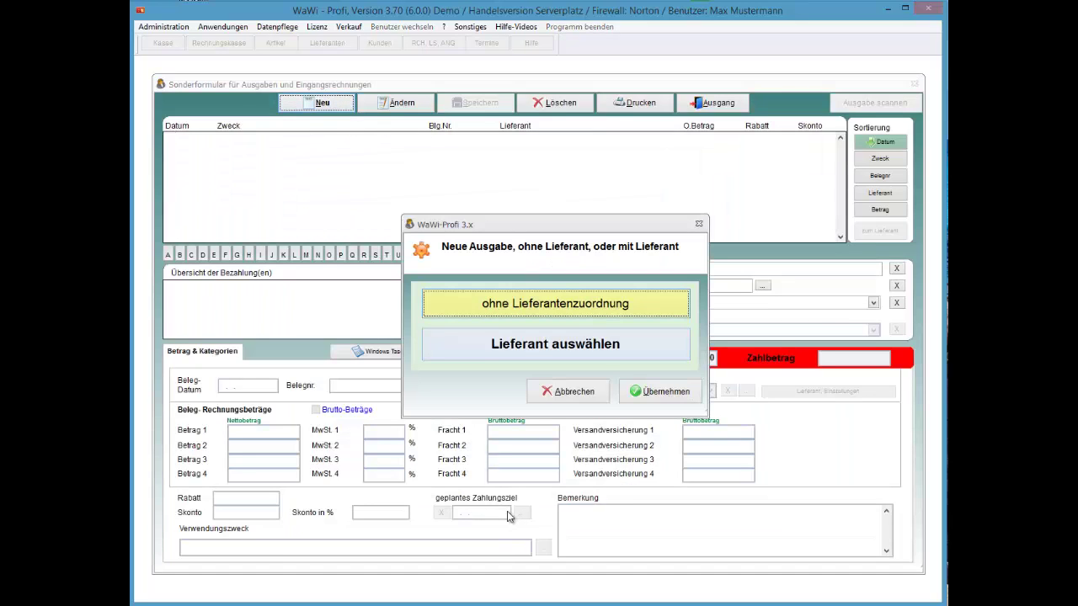
key(Down)
key(Return)
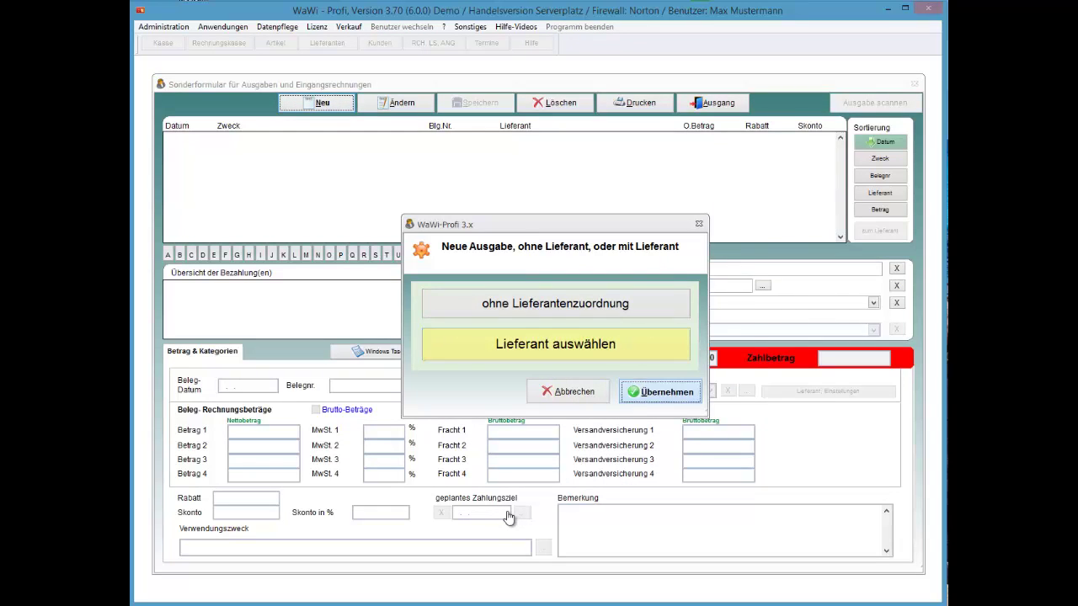
key(Down)
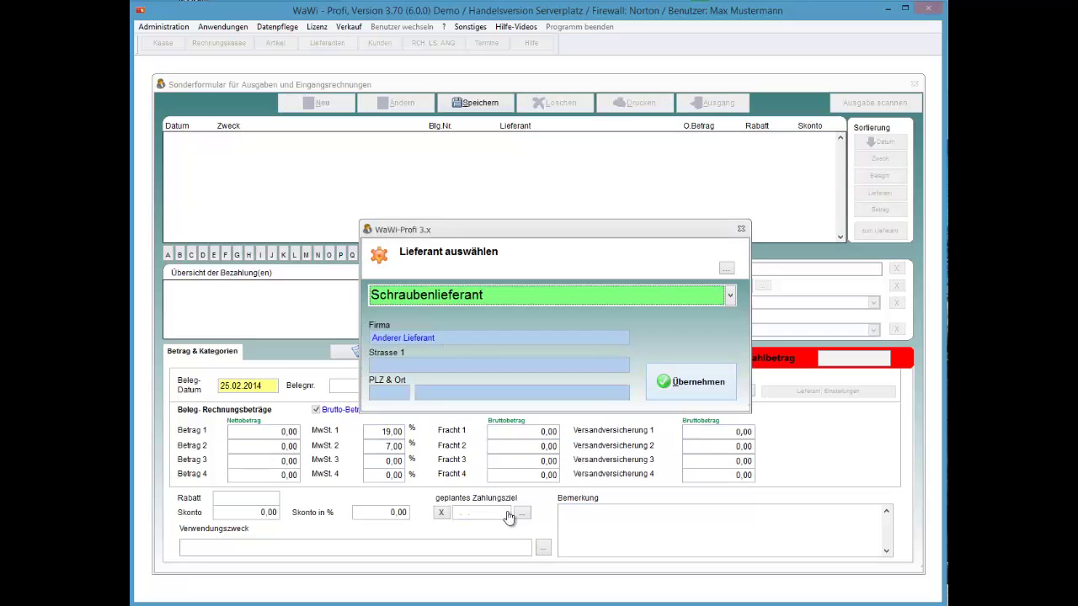
key(Return)
key(Return)
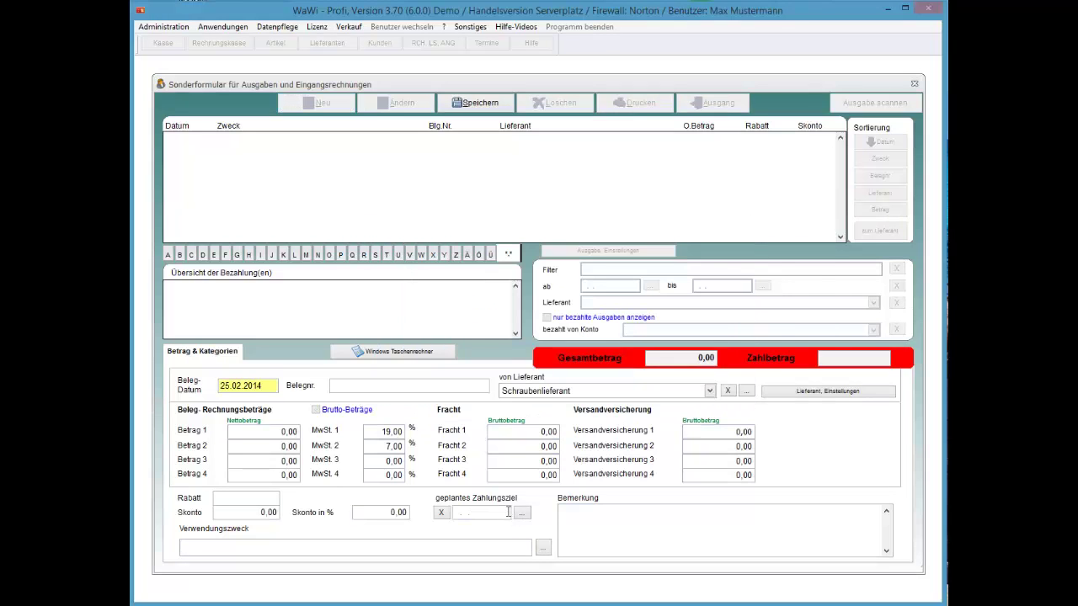
Keep the document date, enter Belegnr. R-12345 and set net amounts of 100,00 at 19 % and 90,00 at 7 % MwSt
key(Return)
text(R)
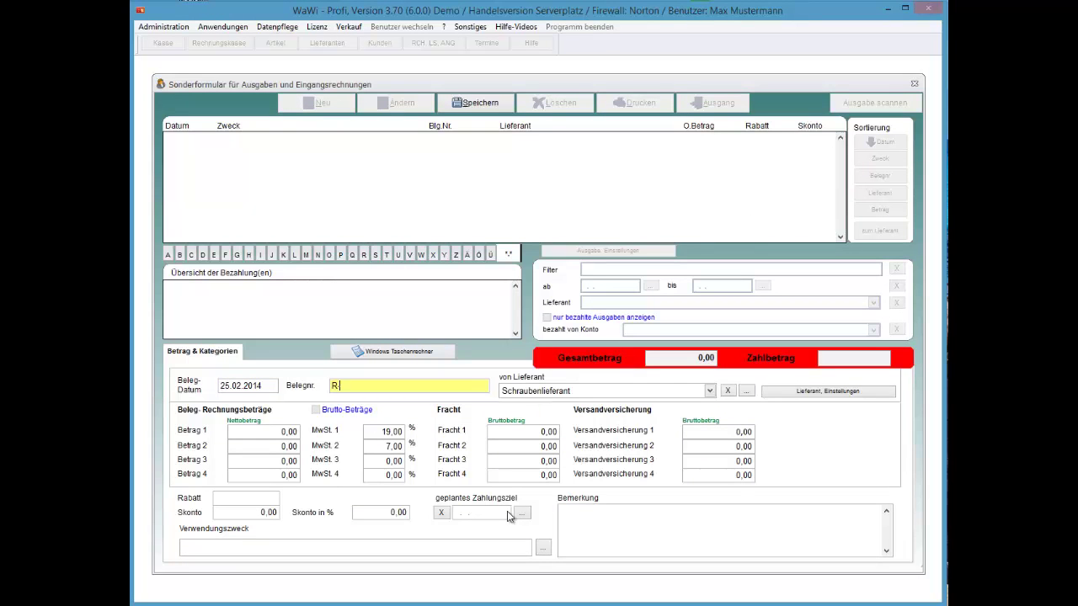
text(-12345)
key(Return)
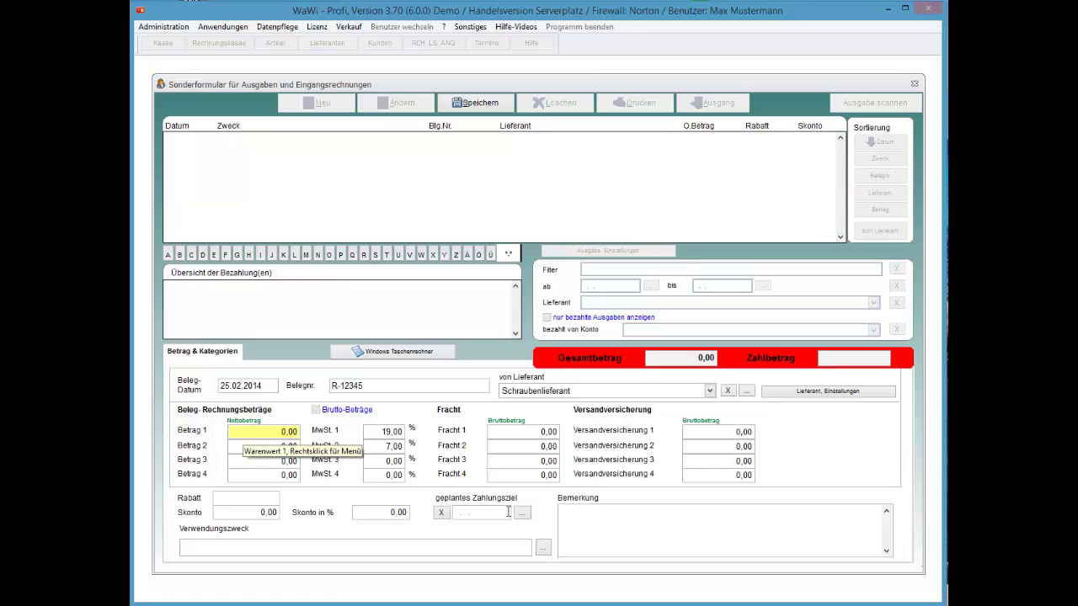
text(100)
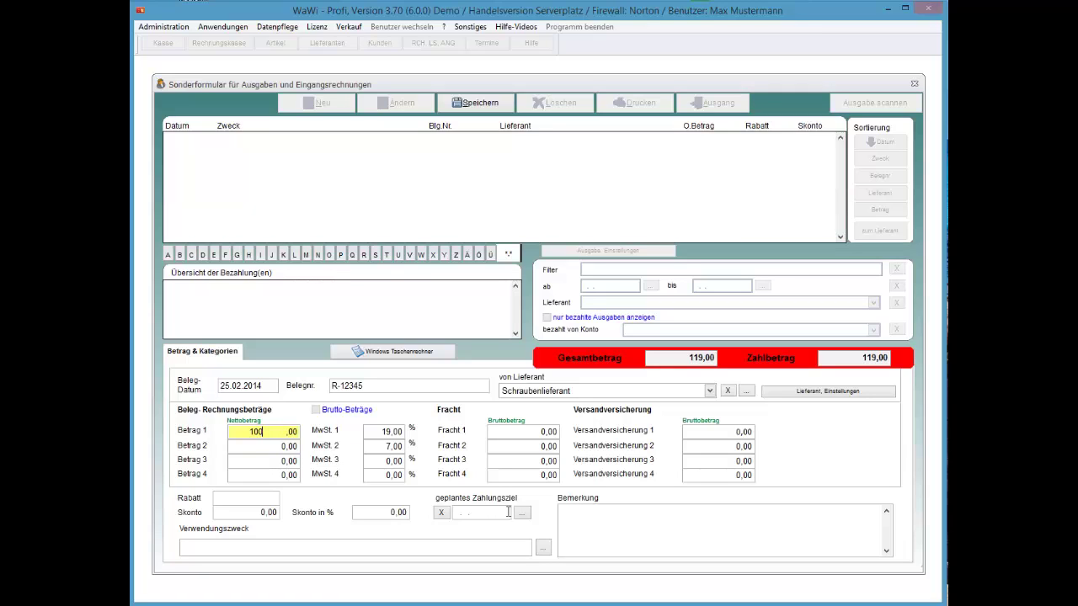
key(Tab)
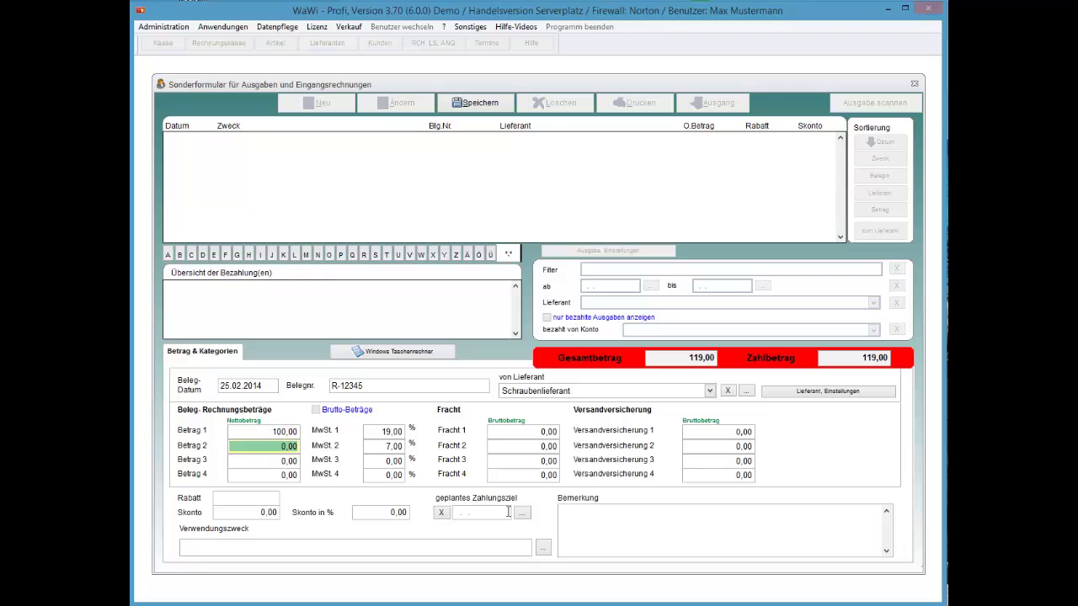
text(90)
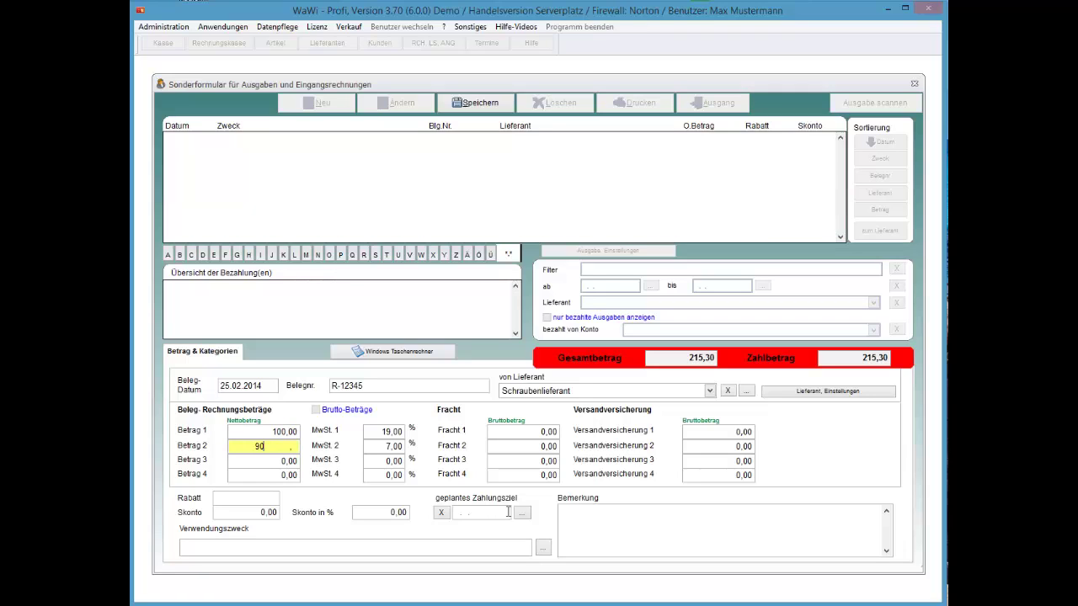
key(Tab)
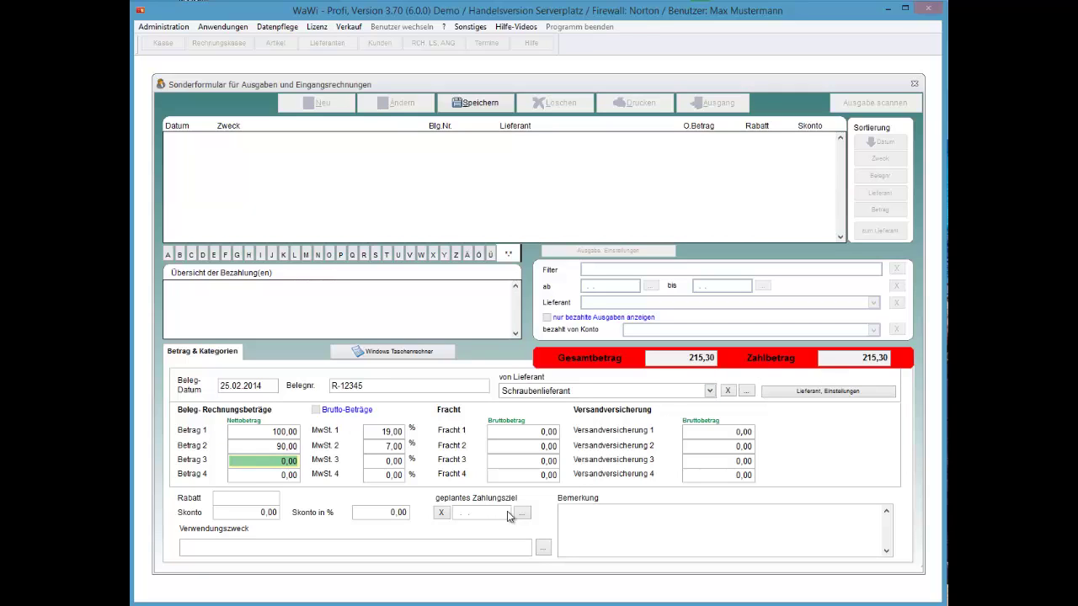
key(shift+Tab)
key(shift+Tab)
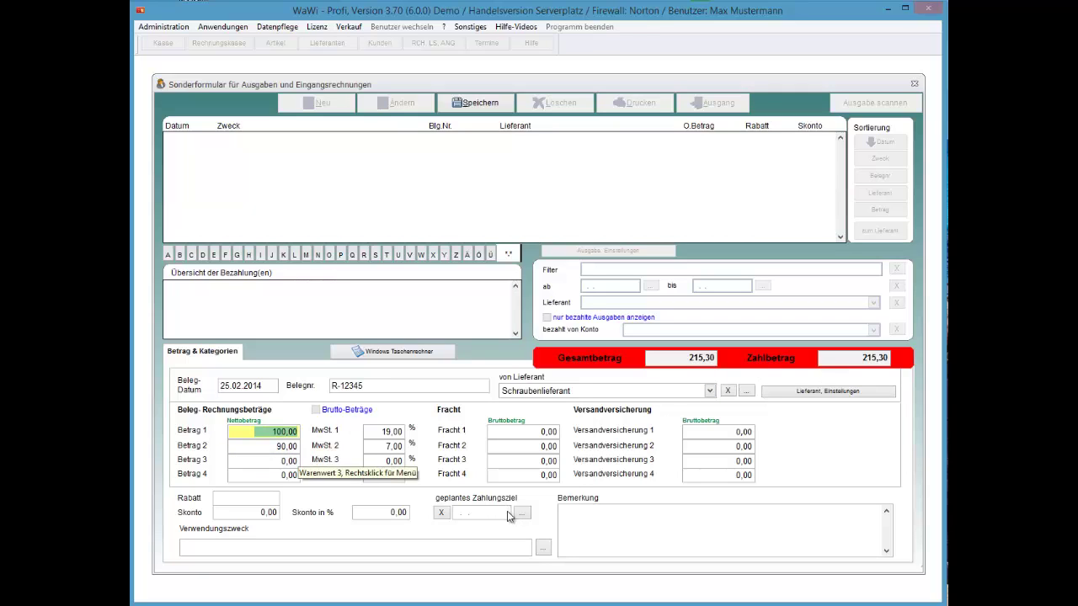
key(Tab)
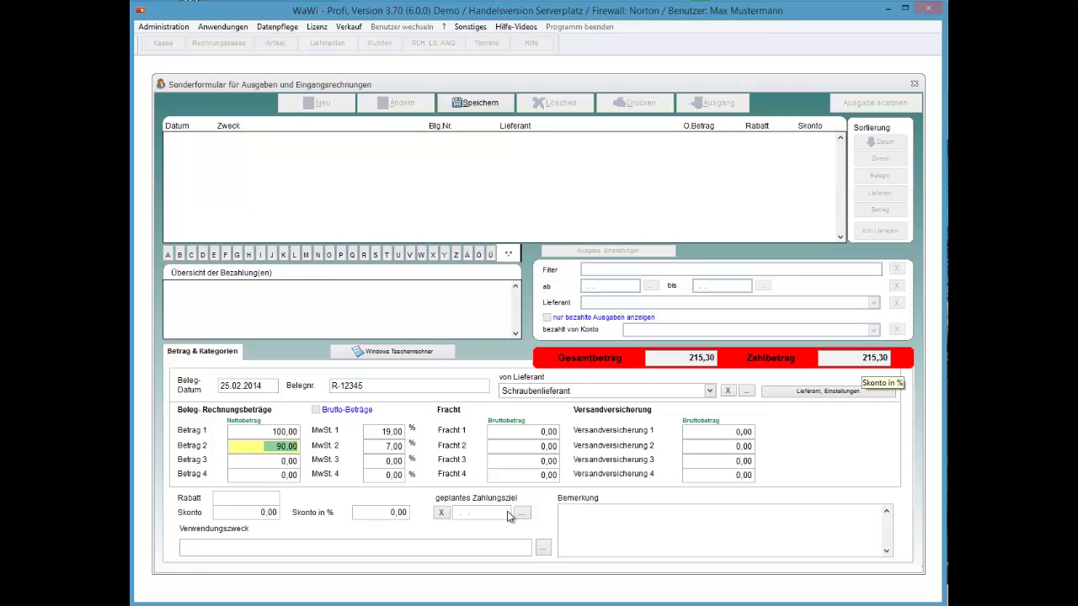
key(Tab)
key(Tab)
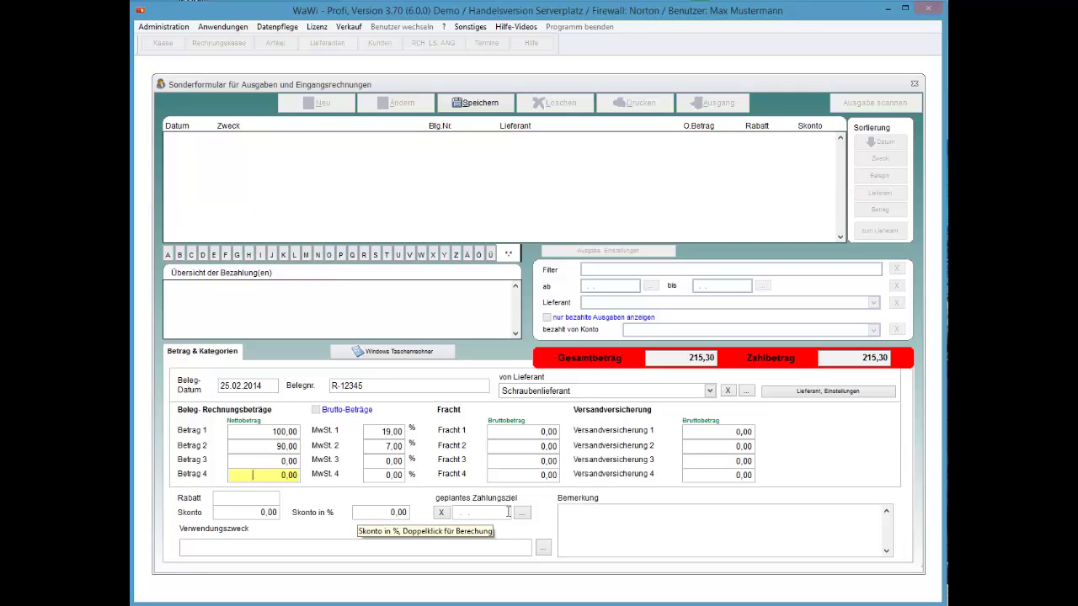
drag(262, 475, 294, 475)
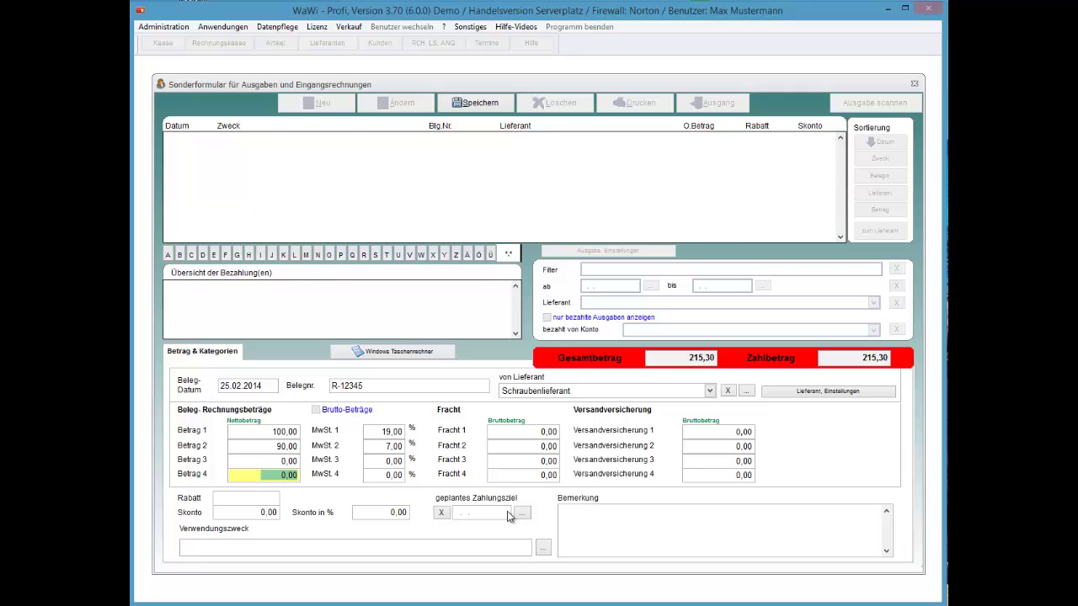
key(shift+Tab)
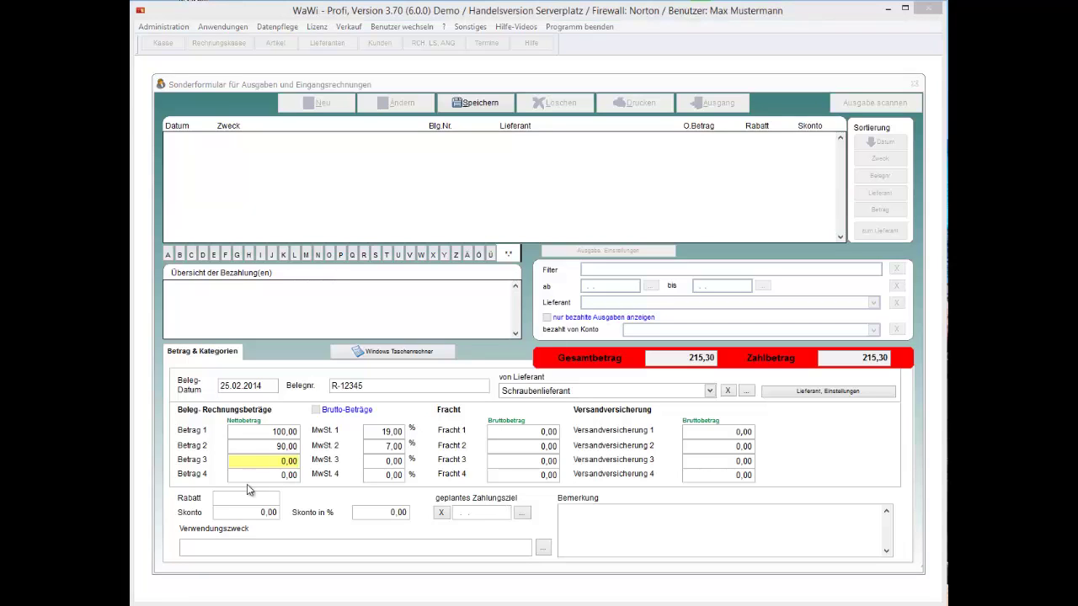
Enter freight amounts of 5,00 for Fracht 1 and 4,00 for Fracht 2
click(502, 430)
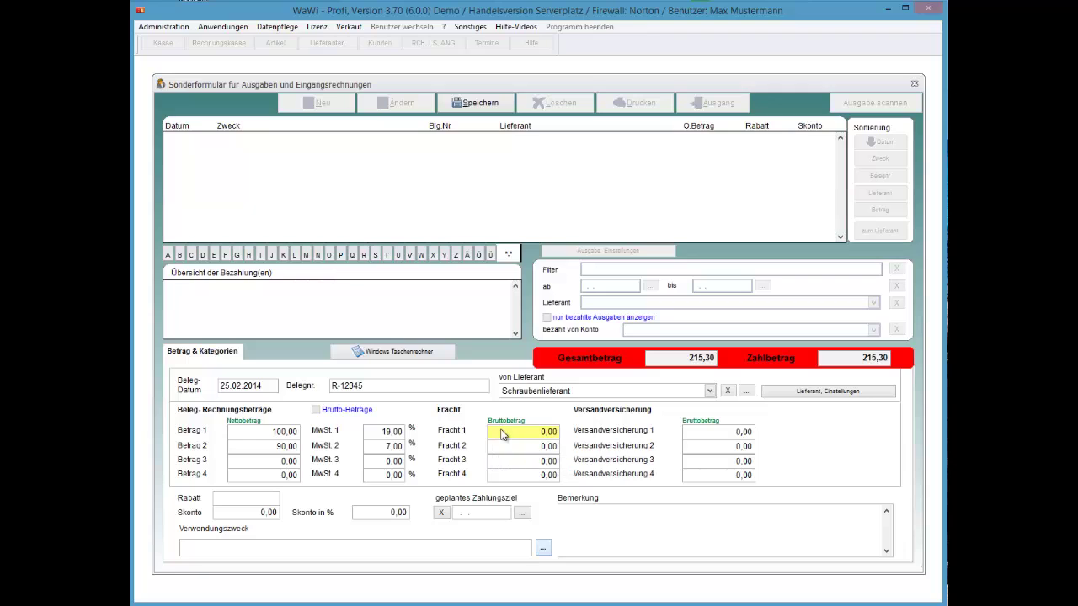
text(5)
key(Tab)
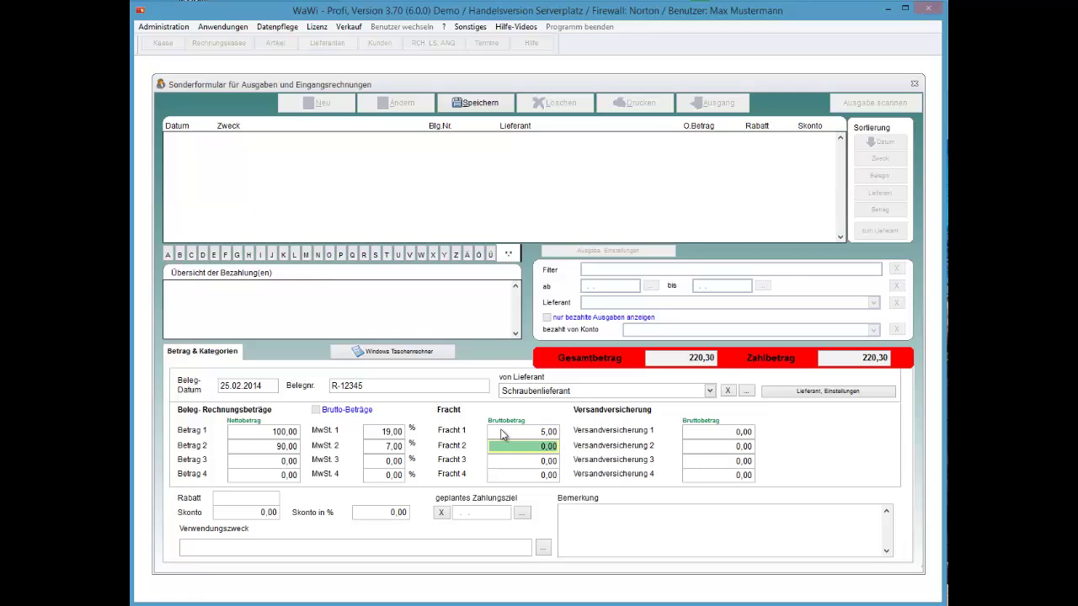
text(4,)
key(Tab)
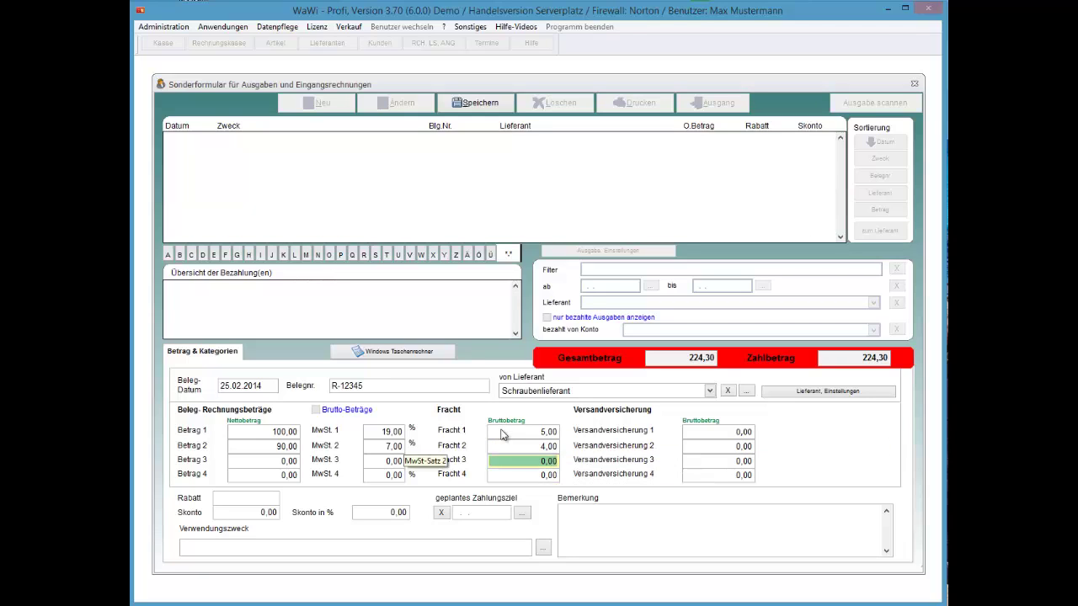
Convert the net freight amounts of Fracht 1 and Fracht 2 to gross by adding the MwSt
click(269, 432)
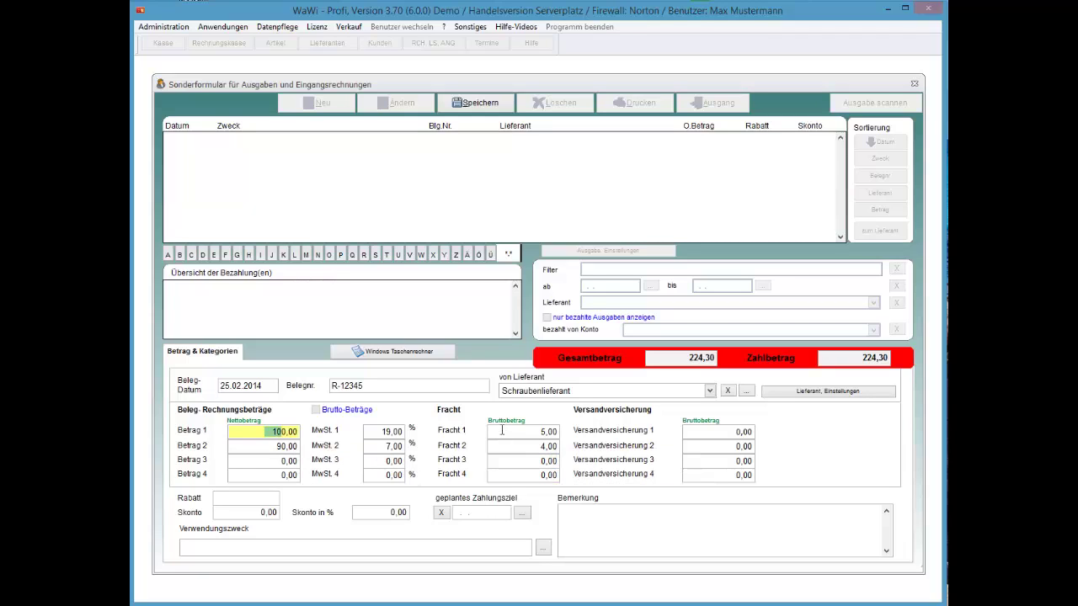
click(257, 446)
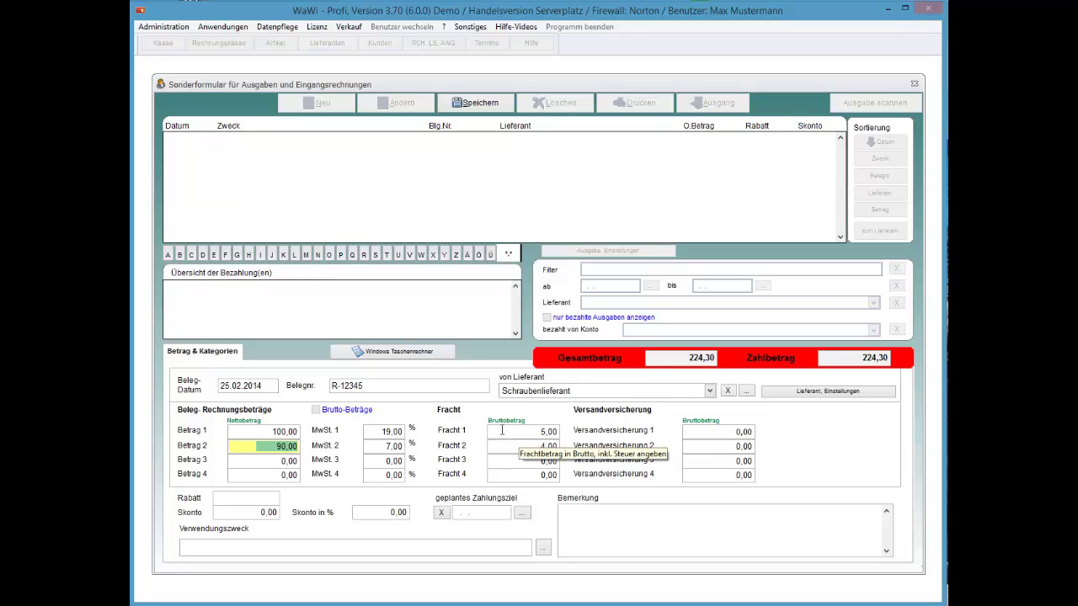
right_click(502, 432)
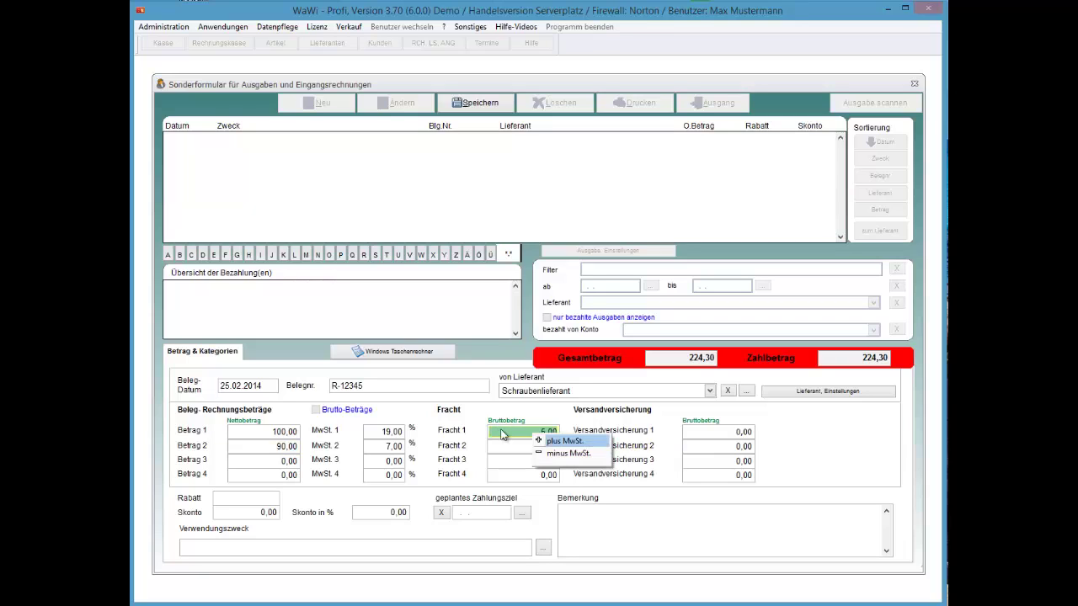
key(Return)
key(Tab)
key(shift+F10)
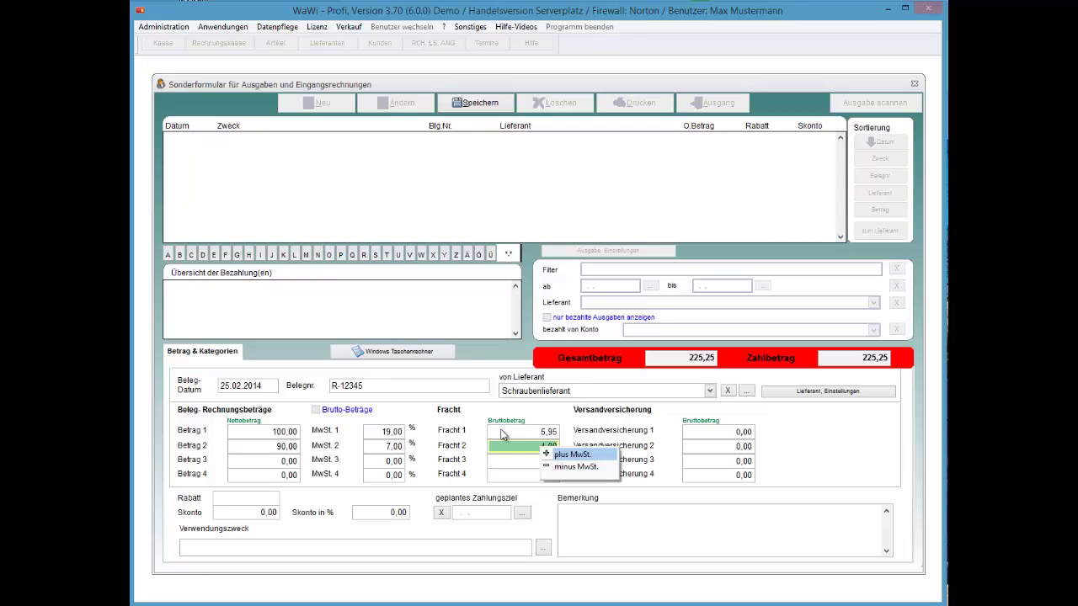
key(Return)
Subtract the MwSt from Fracht 1 and add it back again
right_click(502, 433)
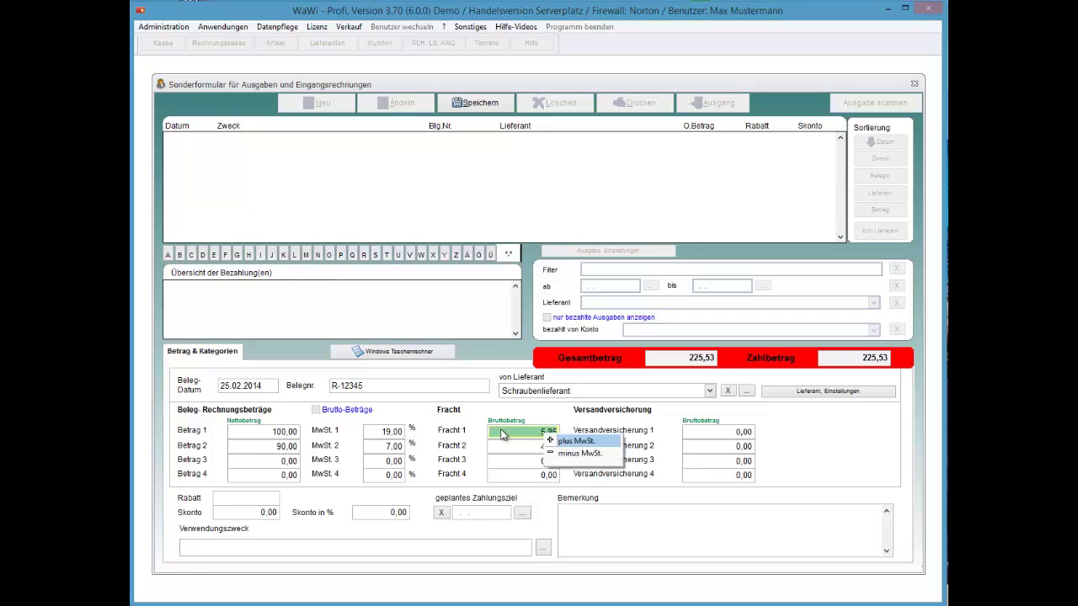
key(Down)
key(Return)
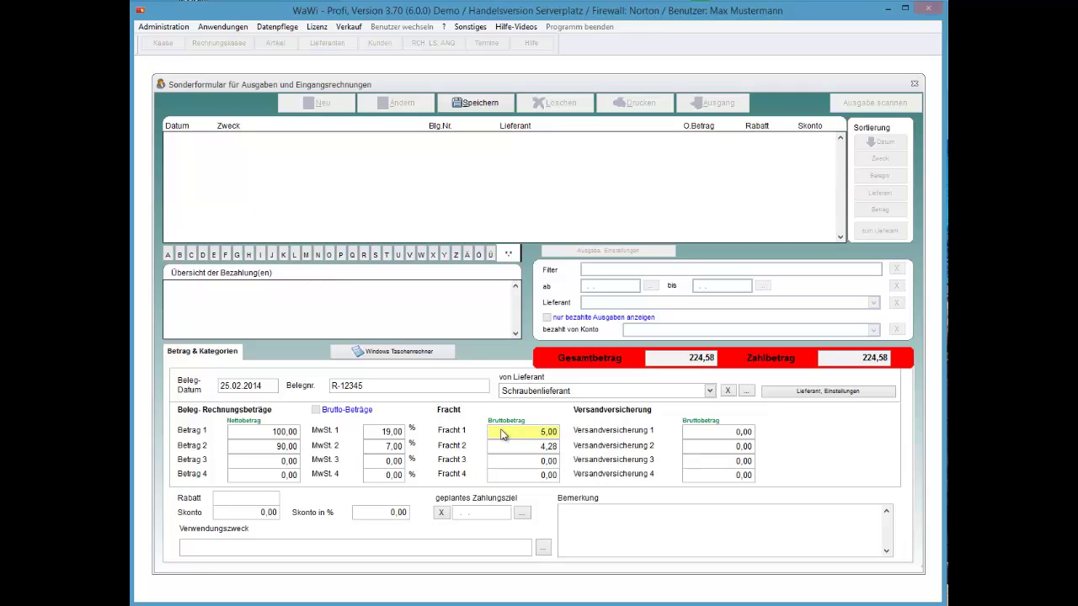
right_click(502, 433)
key(Return)
Set the Skonto of the incoming invoice to 3 %
key(Tab)
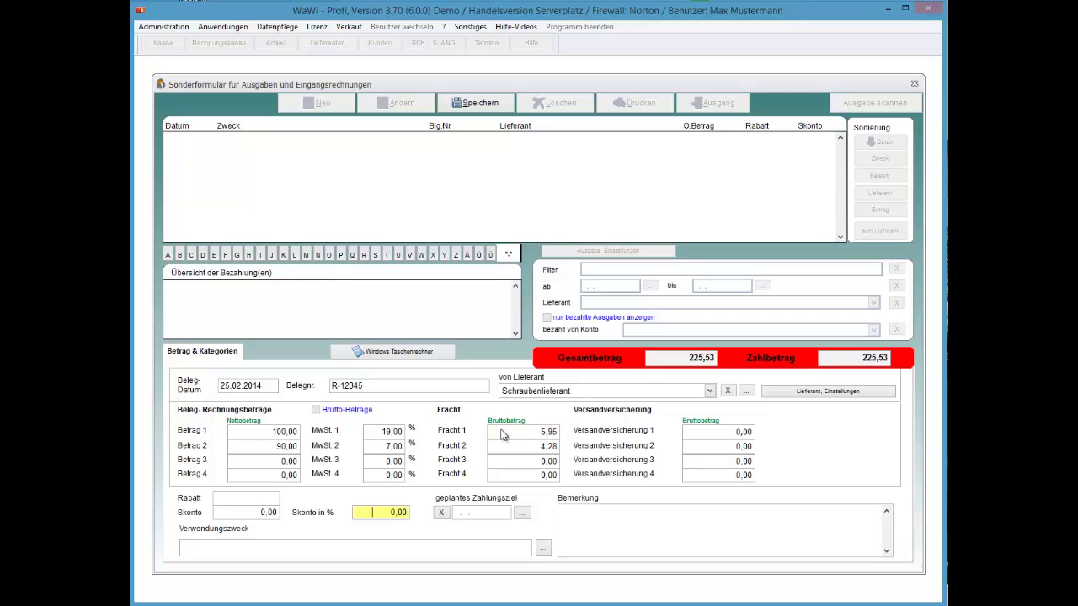
text(3)
key(Tab)
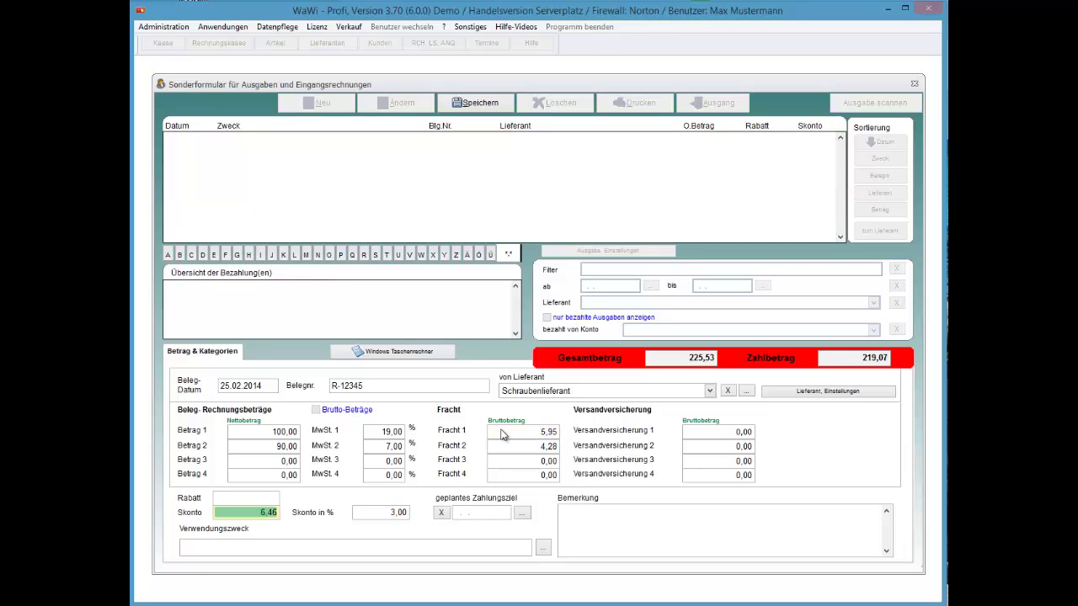
Choose 03.03.2014 in the calendar as the planned payment date (geplantes Zahlungsziel)
click(522, 512)
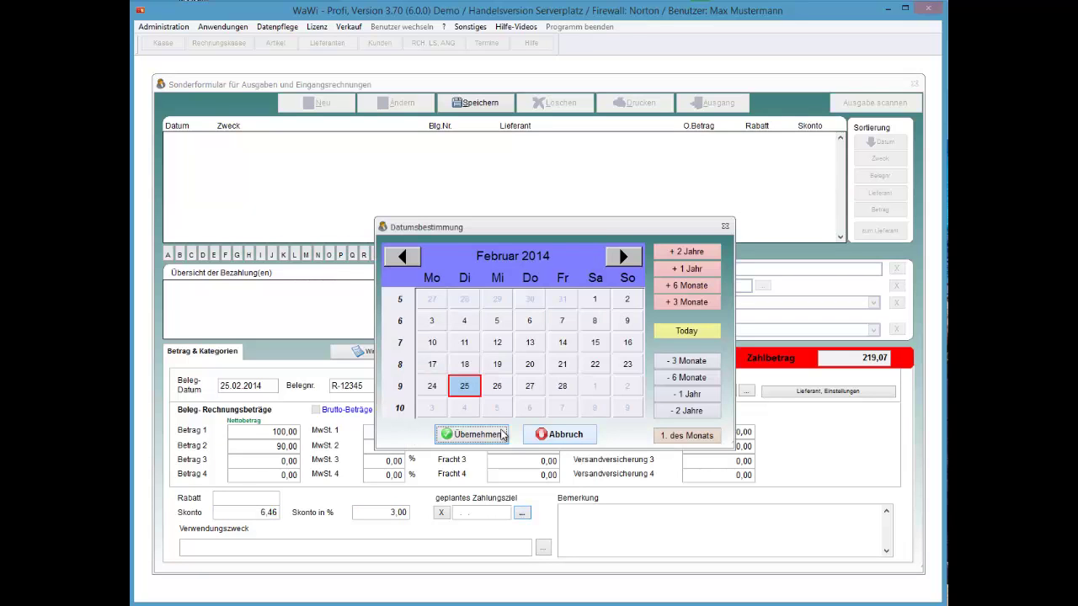
key(Page_Down)
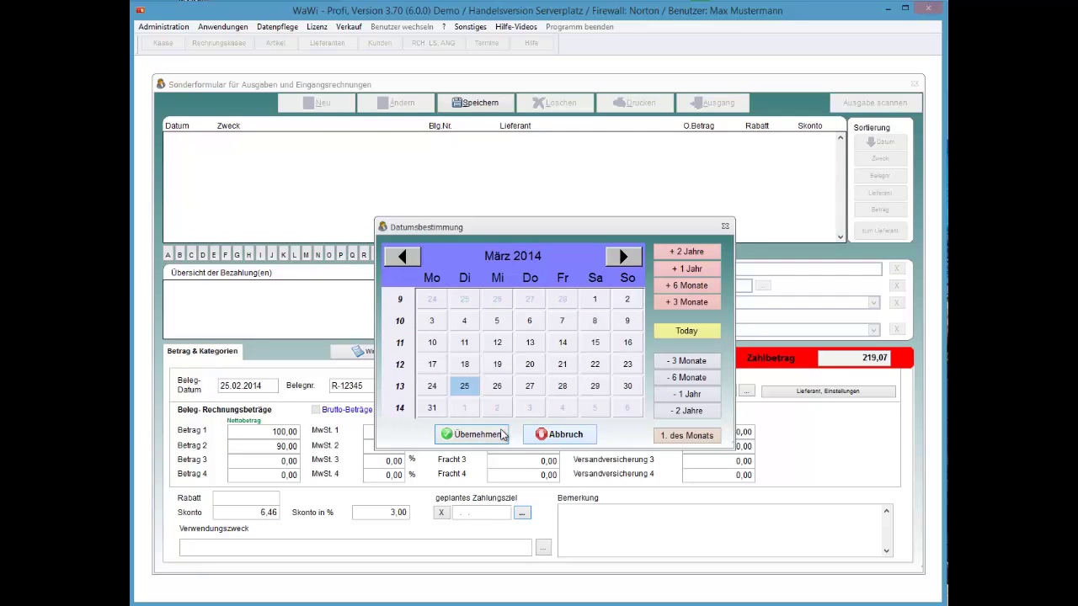
key(Up)
key(Up)
key(Right)
key(Right)
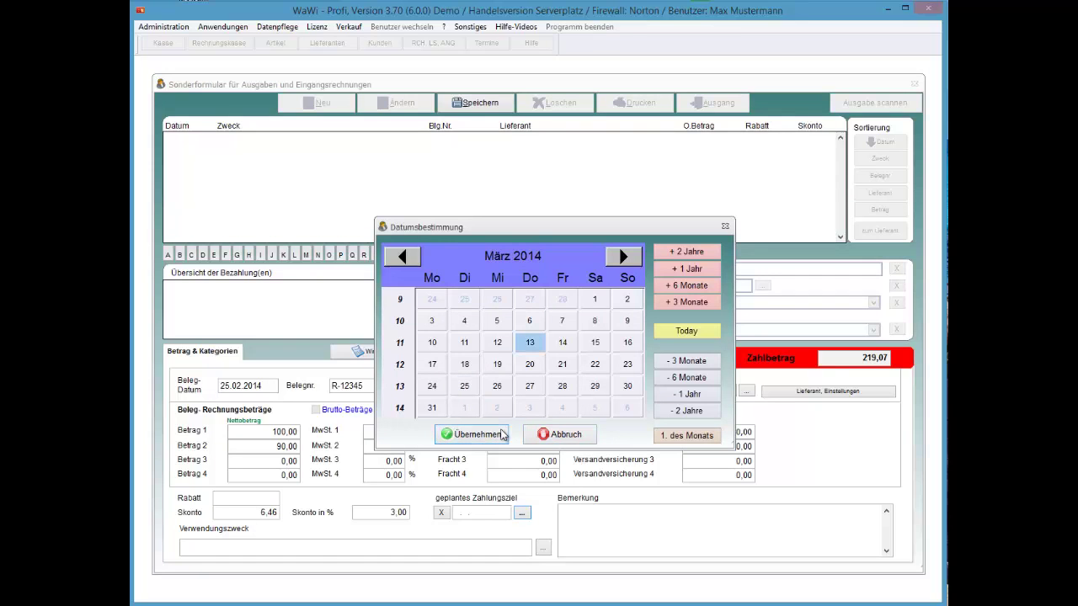
click(503, 433)
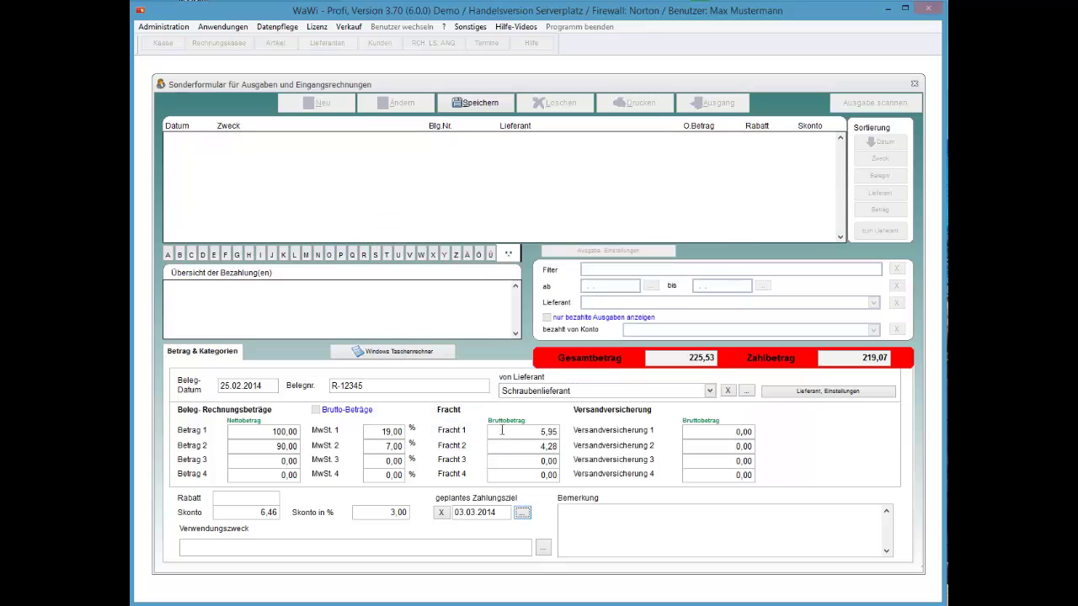
Choose Wareneinkauf from the defined expense types as the Verwendungszweck of the invoice
key(Tab)
key(Return)
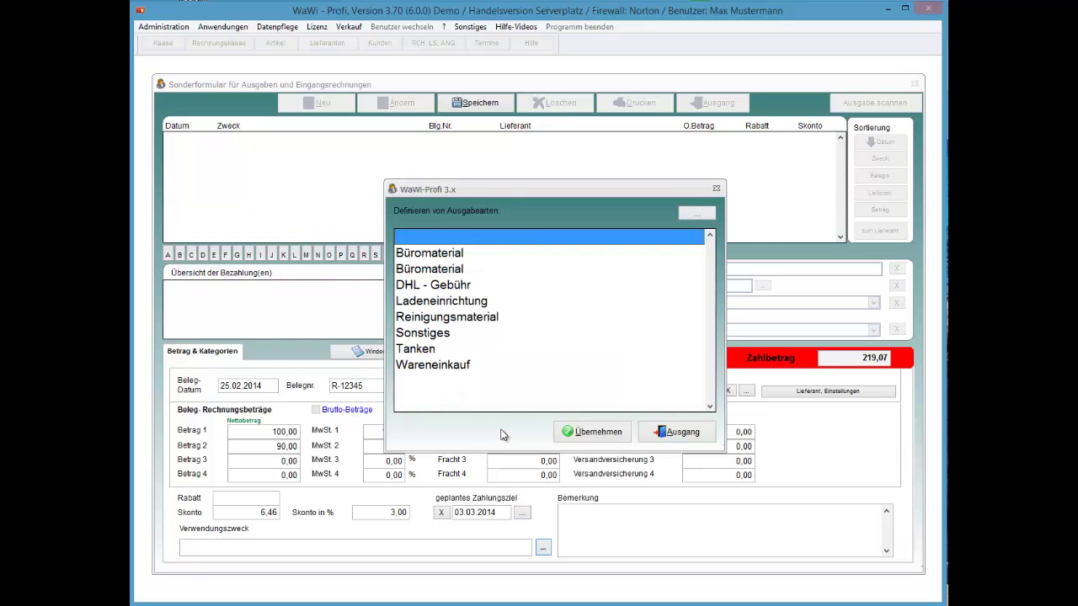
key(End)
key(Return)
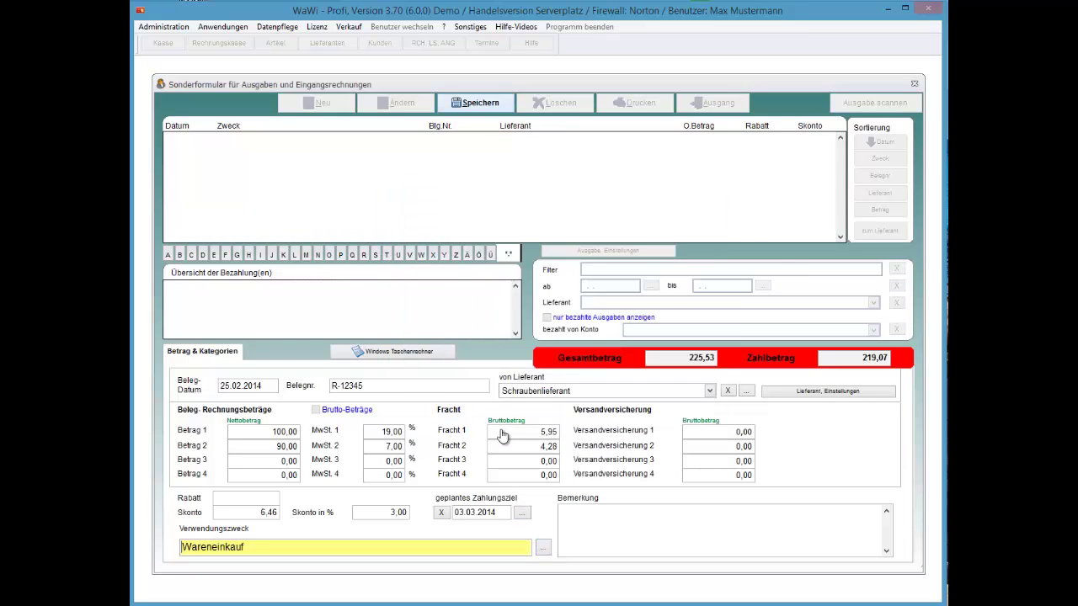
Save the incoming invoice from Schraubenlieferant
key(alt+s)
key(Return)
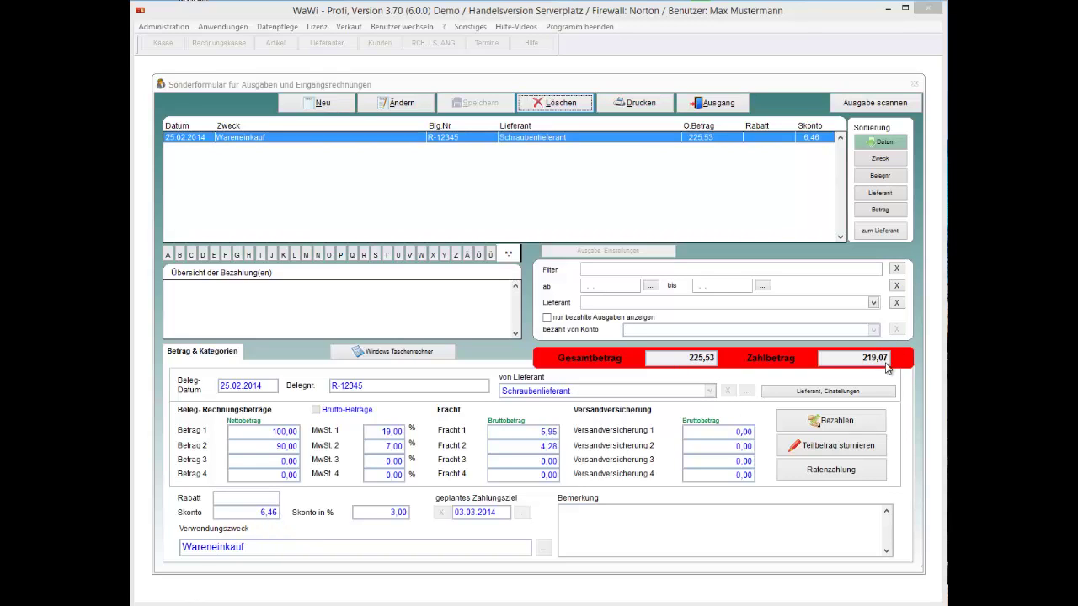
View the forms for cancelling part of the invoice amount and for setting up instalment payment, closing each without entries
click(860, 452)
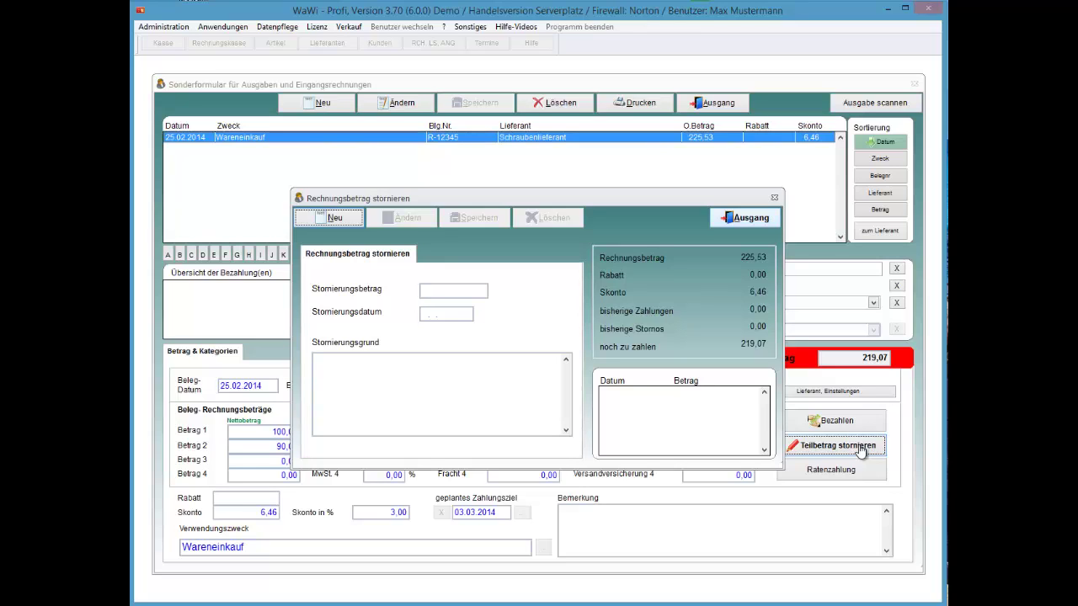
key(Escape)
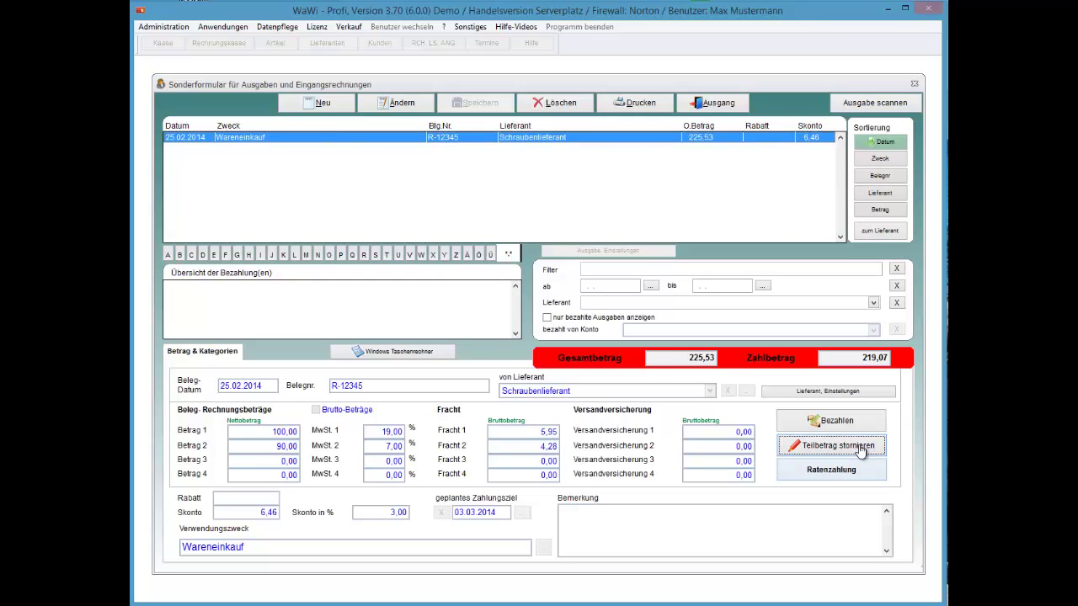
click(860, 463)
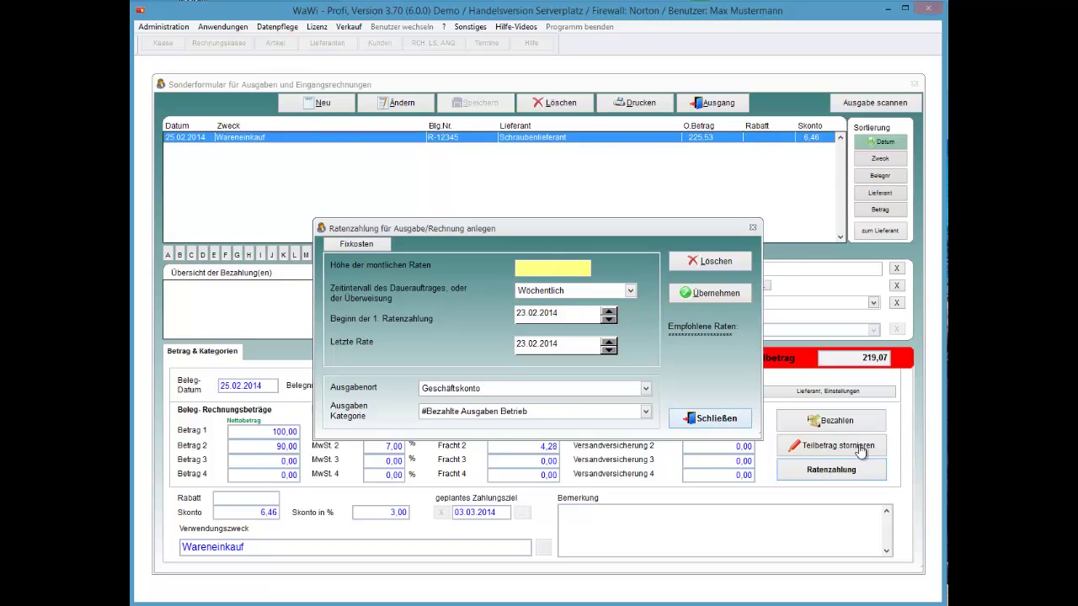
key(Escape)
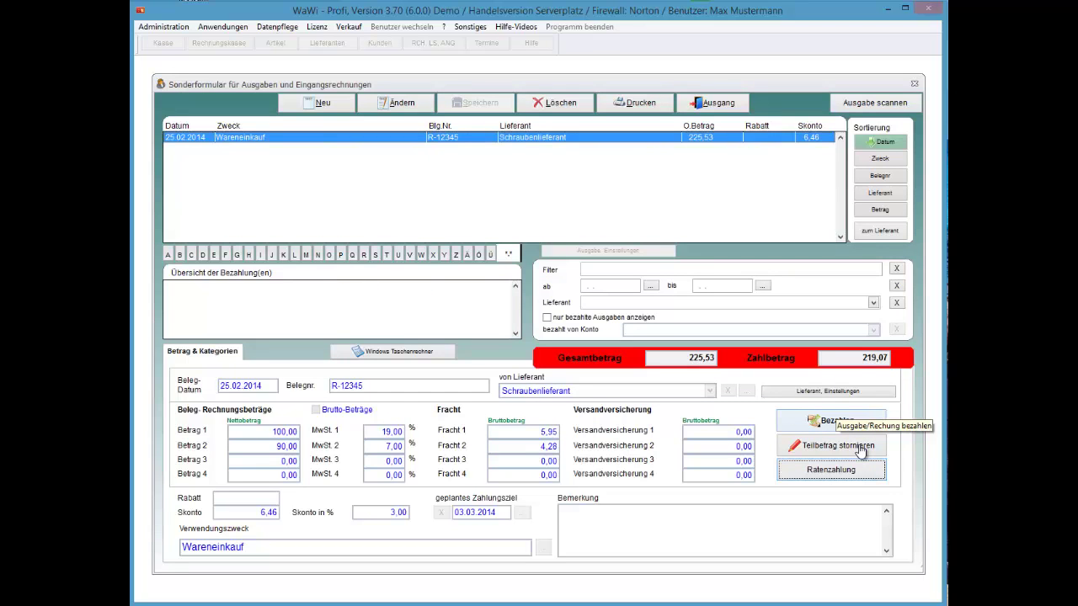
Open the invoice's expense booking form, leave it again, and overwrite today's existing data backup
click(860, 451)
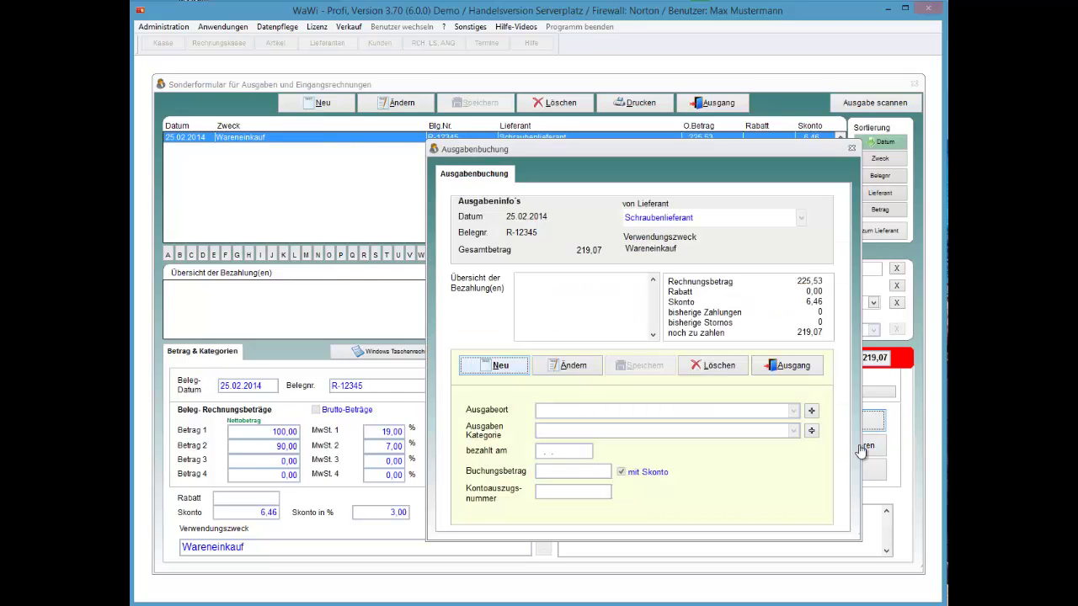
key(alt+a)
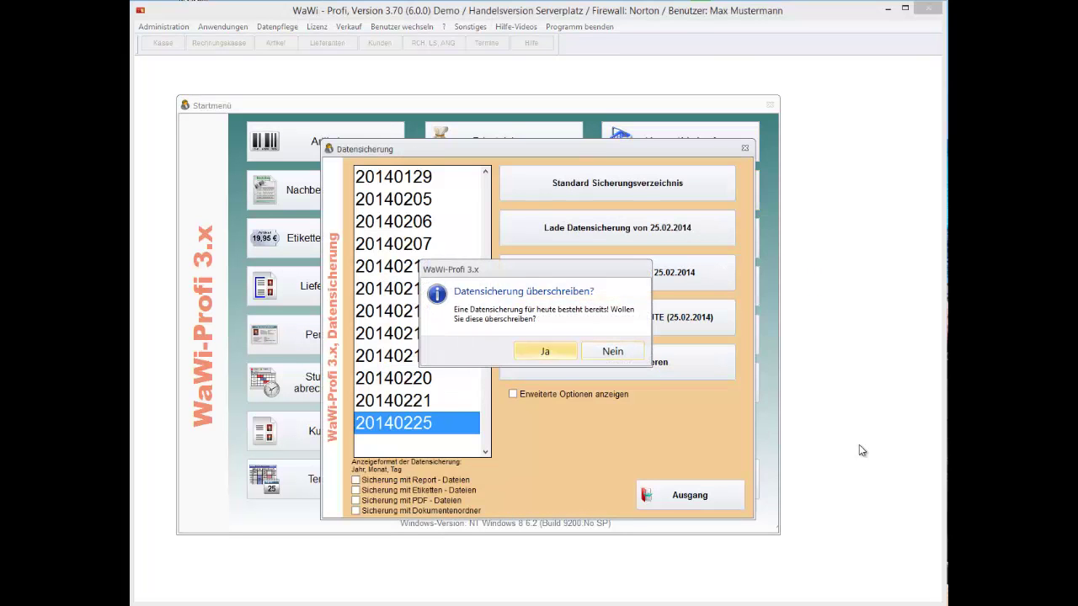
key(Return)
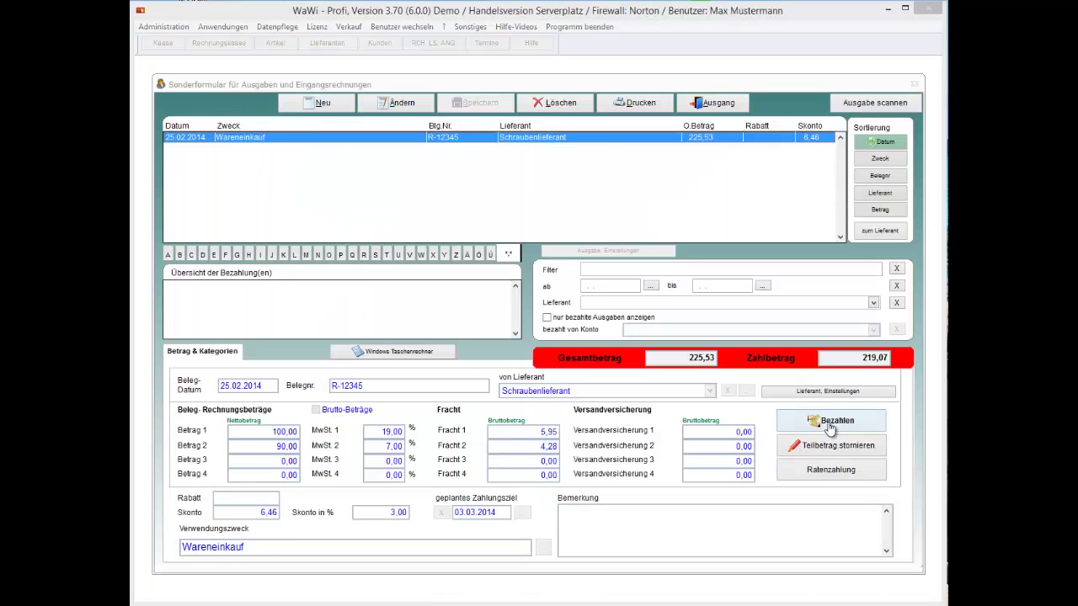
Create a new payment booking for the Schraubenlieferant invoice with 25.02.2014 as the payment date (bezahlt am)
click(831, 423)
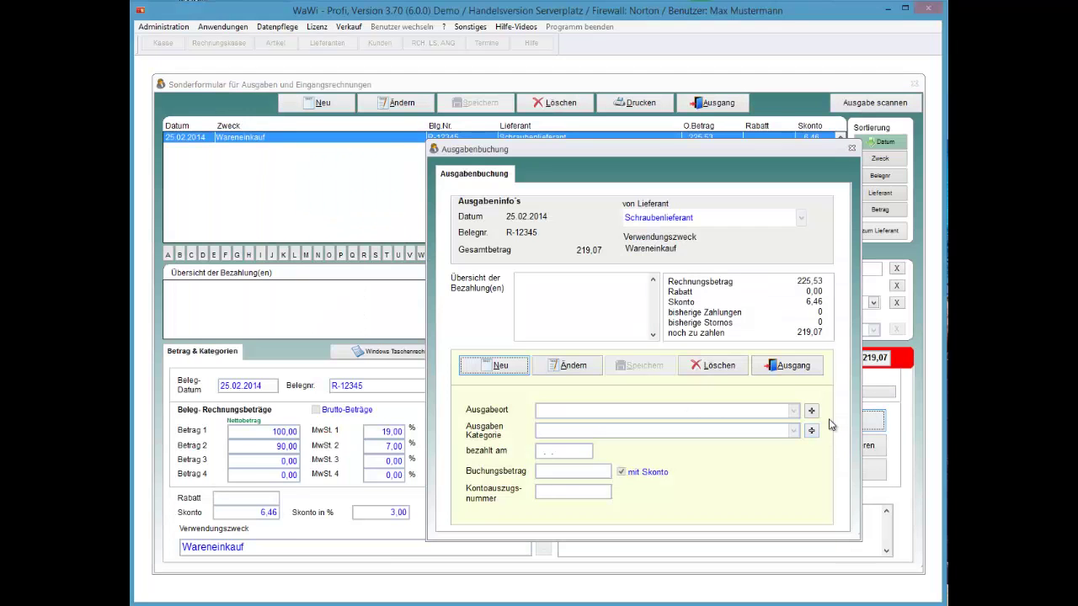
key(Return)
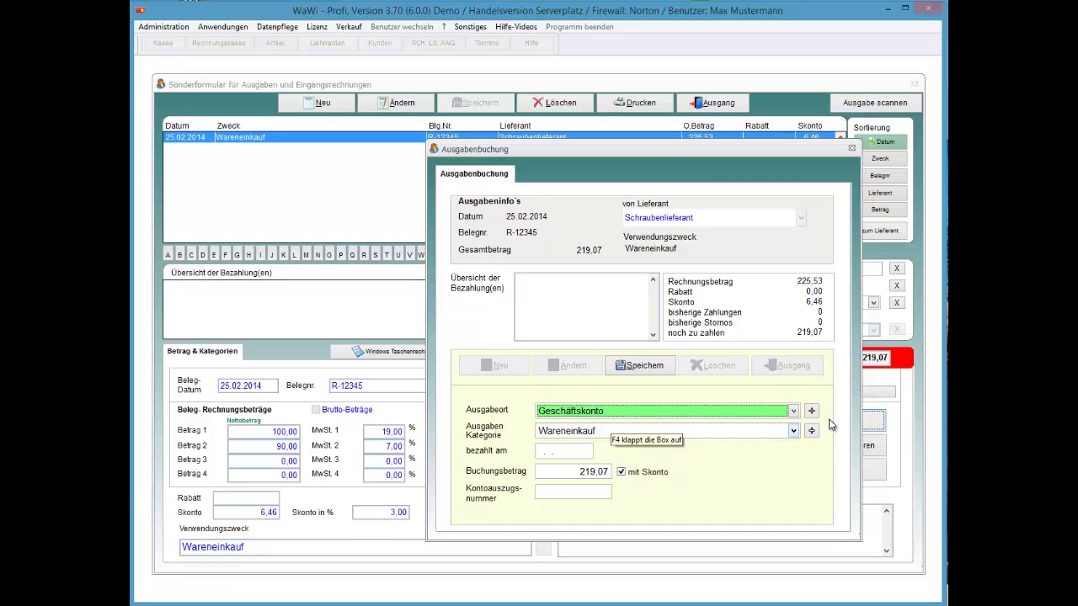
click(566, 450)
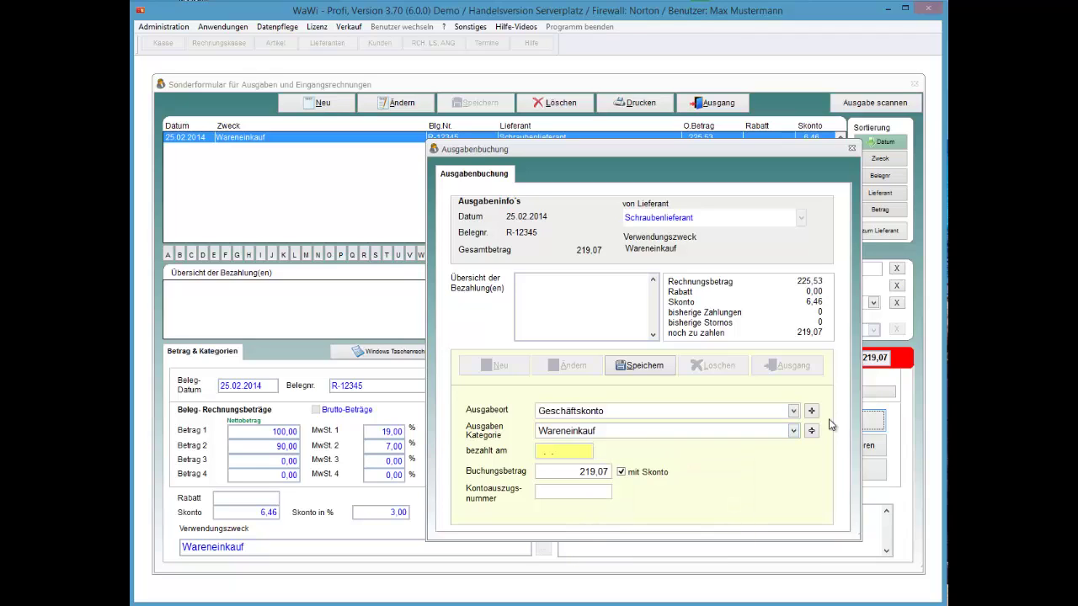
key(h)
key(Tab)
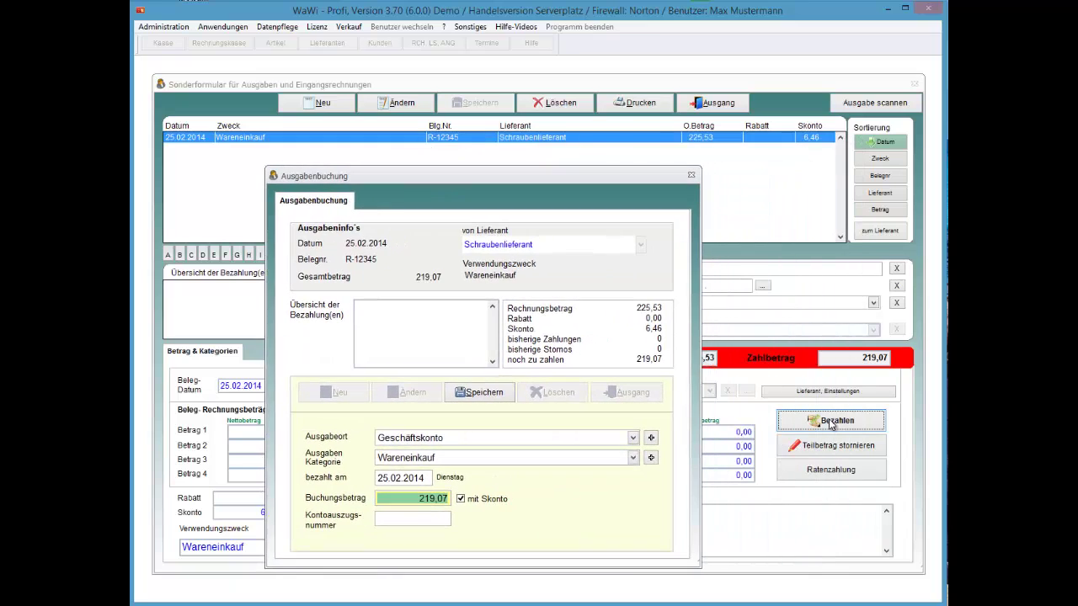
Keep the Skonto option enabled, enter 10,10 as the Kontoauszugsnummer, and save the payment booking
key(Tab)
key(space)
key(space)
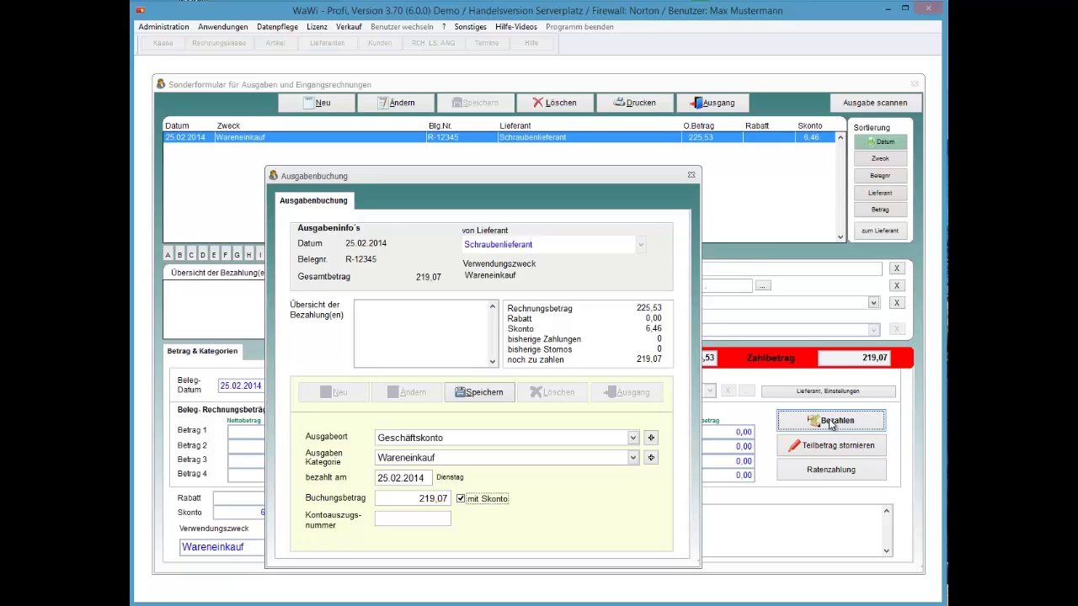
key(Tab)
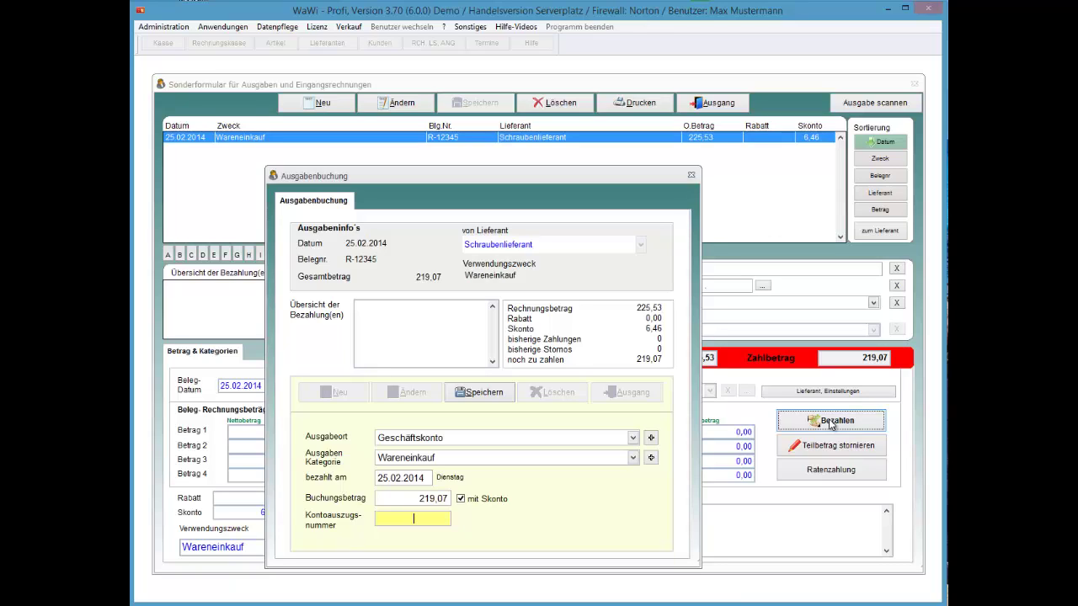
text(10,10)
key(alt+s)
key(Return)
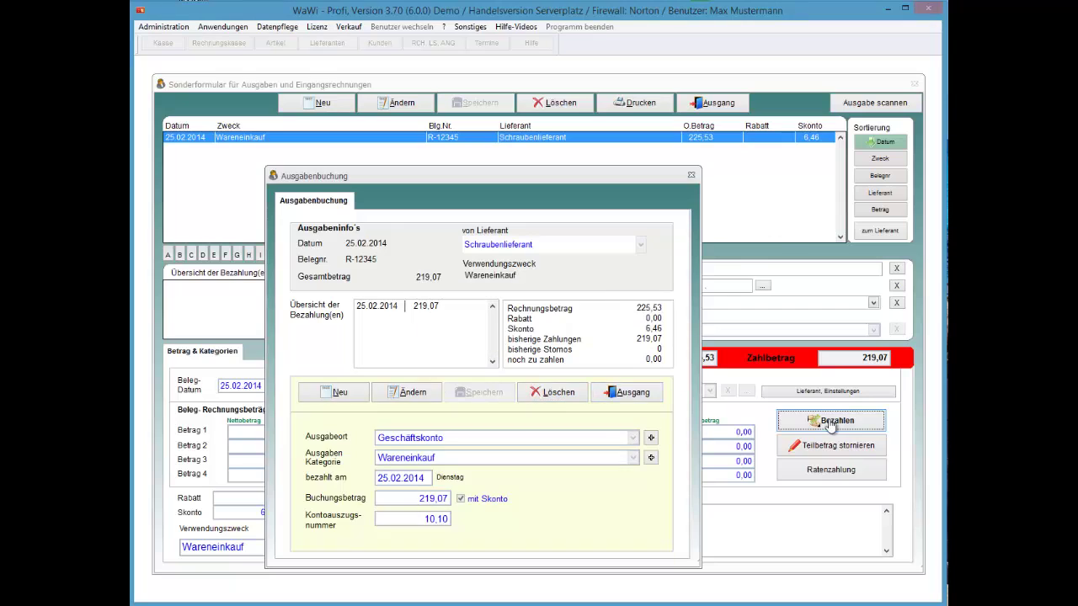
Leave the payment booking and the expenses form to return to the start menu
key(alt+a)
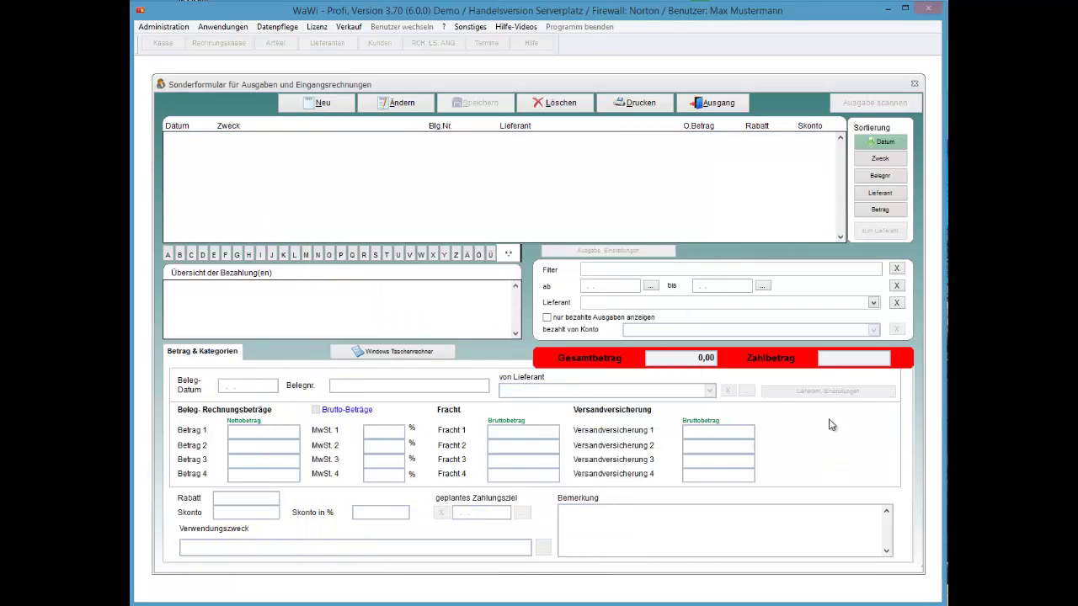
key(Tab)
key(space)
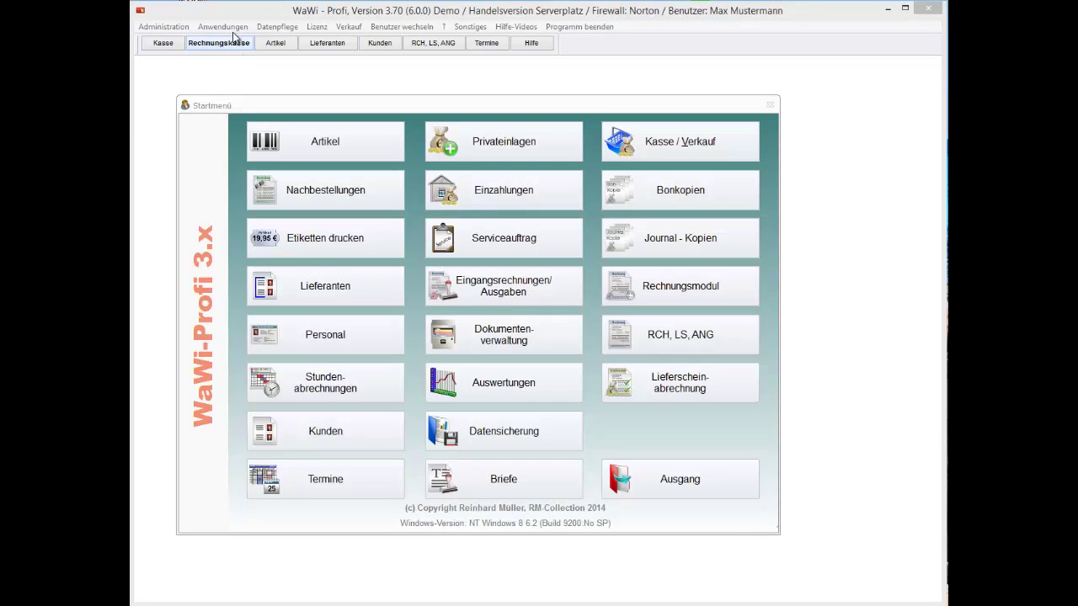
Open the Buchungen overview of the Buchhaltung
click(235, 30)
key(Down)
key(Down)
key(Down)
key(Down)
key(Down)
key(Down)
key(Down)
key(Down)
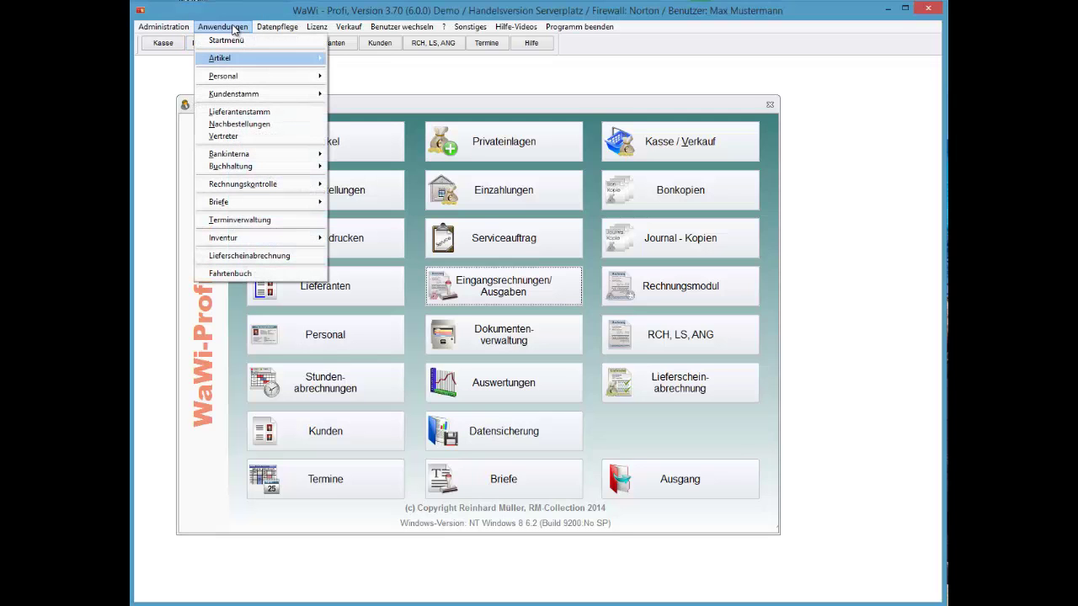
key(Down)
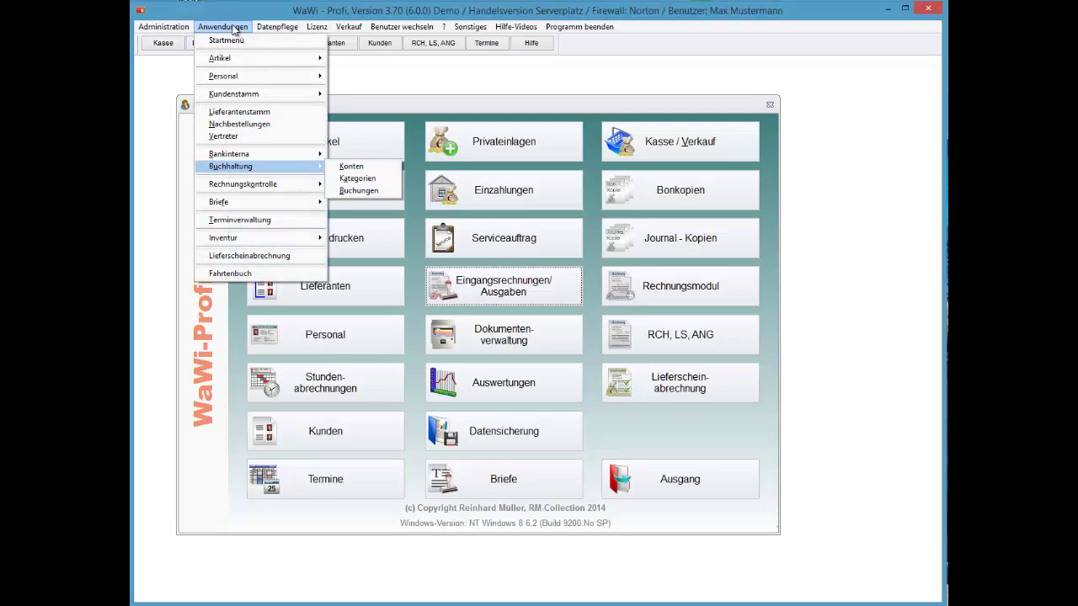
key(Right)
key(Down)
key(Down)
key(Return)
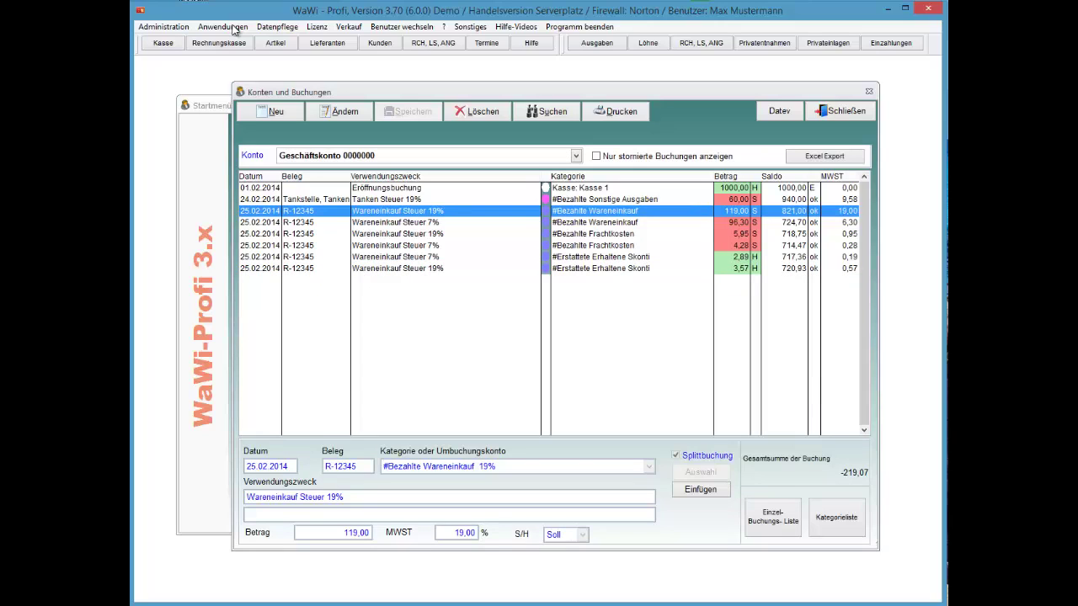
Examine the invoice's split bookings in the Geschäftskonto for Wareneinkauf, Frachtkosten and Erhaltene Skonti at each tax rate, and close the overview
key(Down)
key(Down)
key(Down)
key(Down)
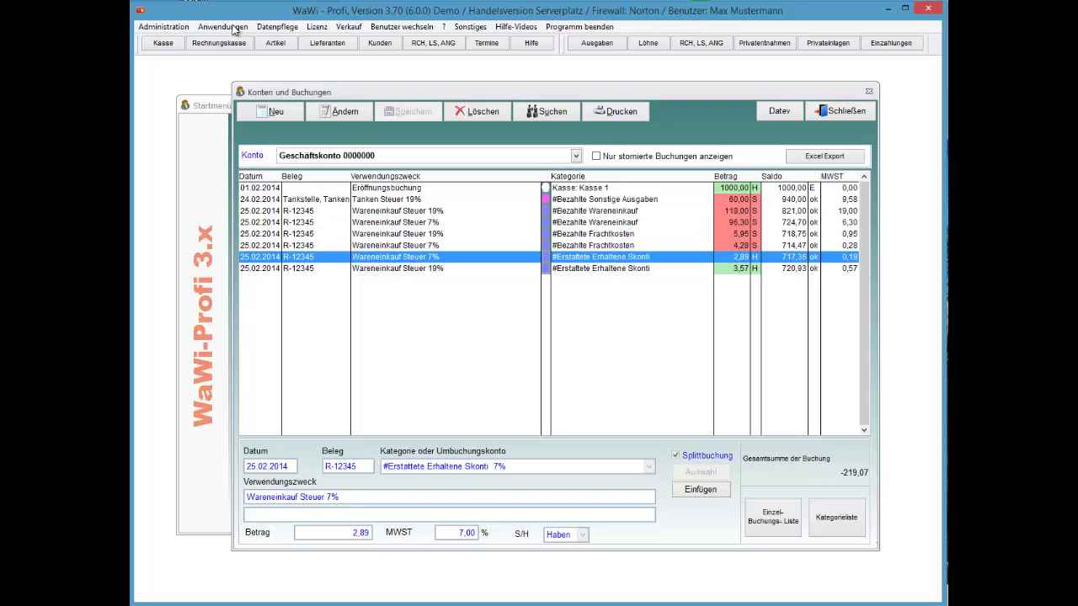
key(Down)
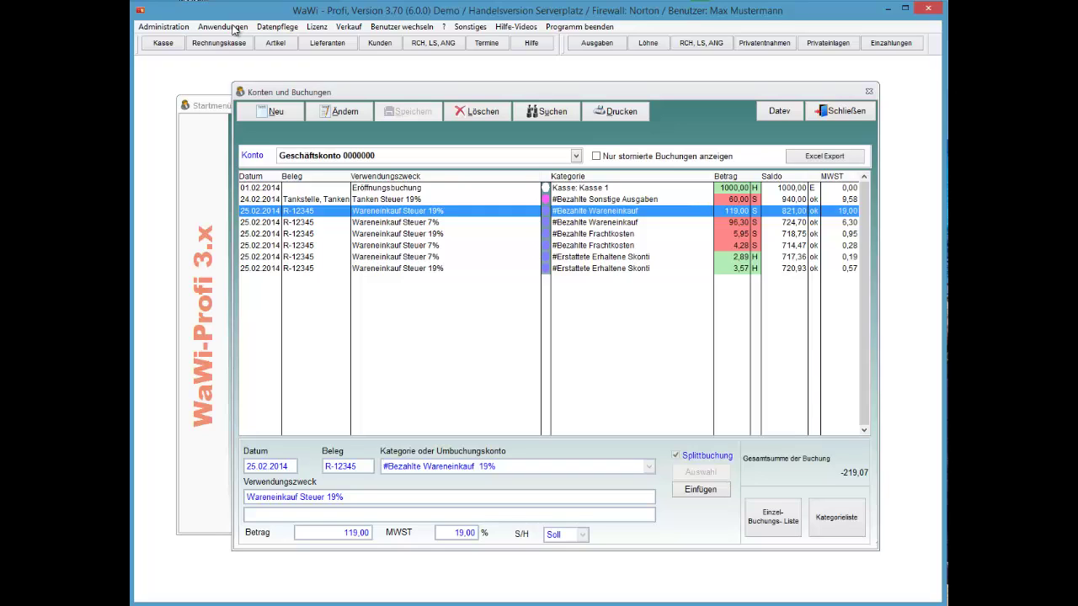
key(Down)
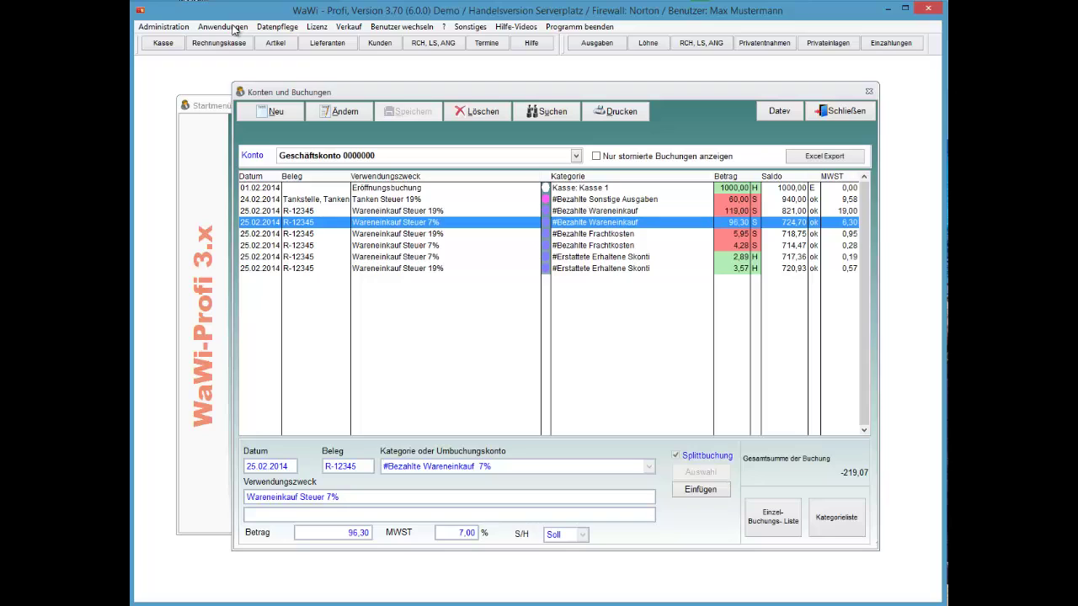
key(Up)
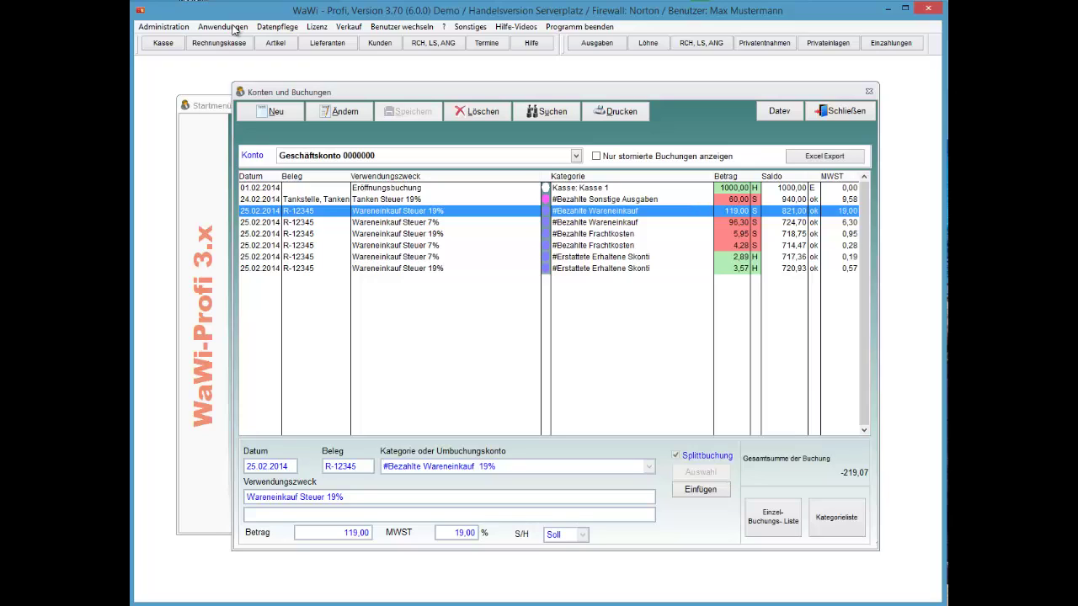
key(Down)
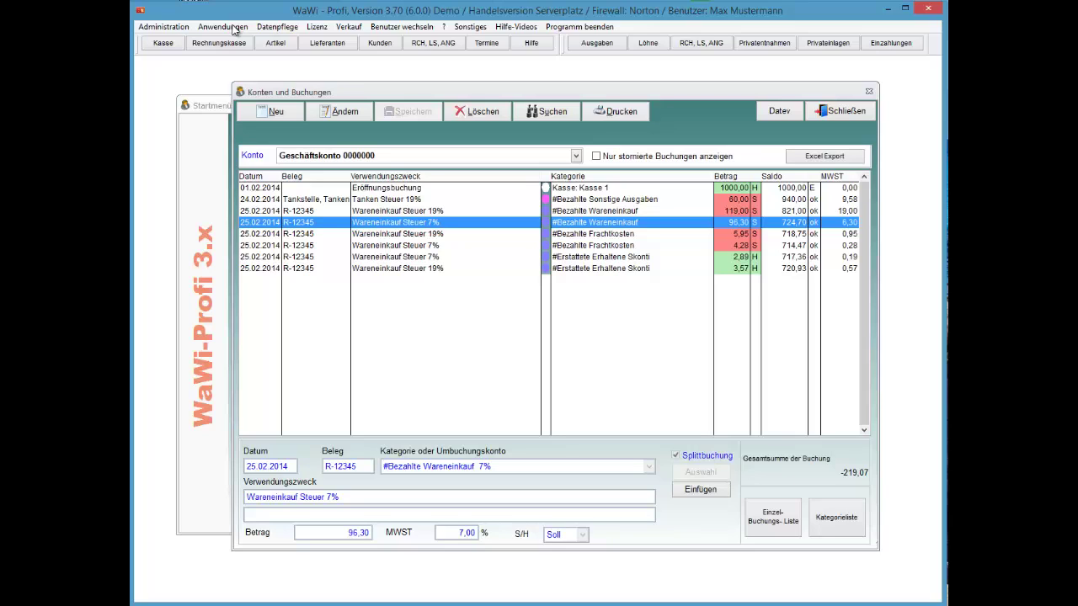
key(Down)
key(Down)
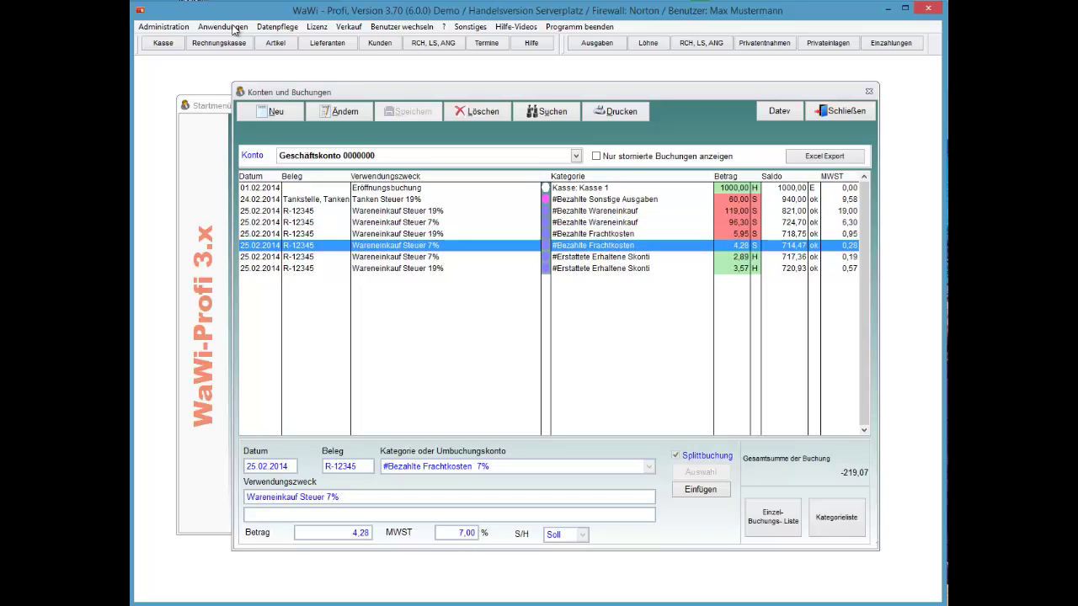
key(Up)
key(Down)
key(Up)
key(Down)
key(Down)
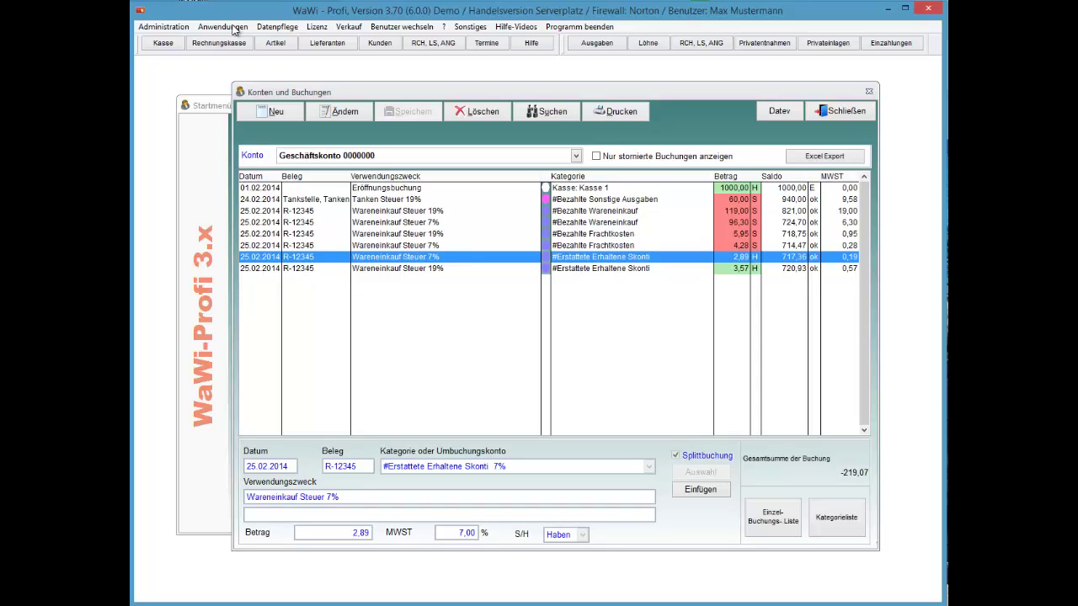
key(Down)
key(Up)
key(Down)
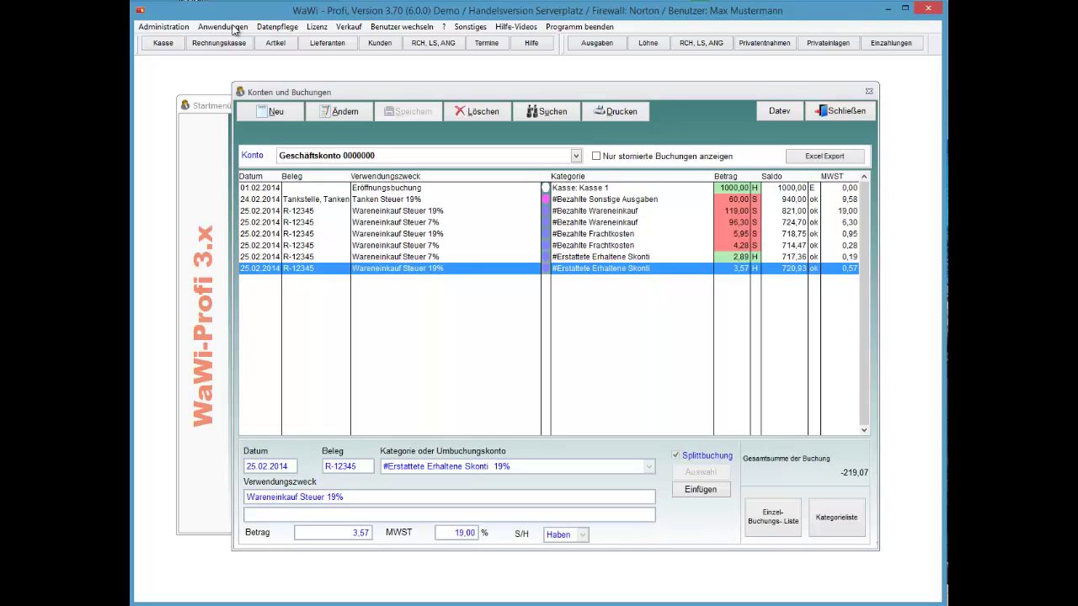
key(Up)
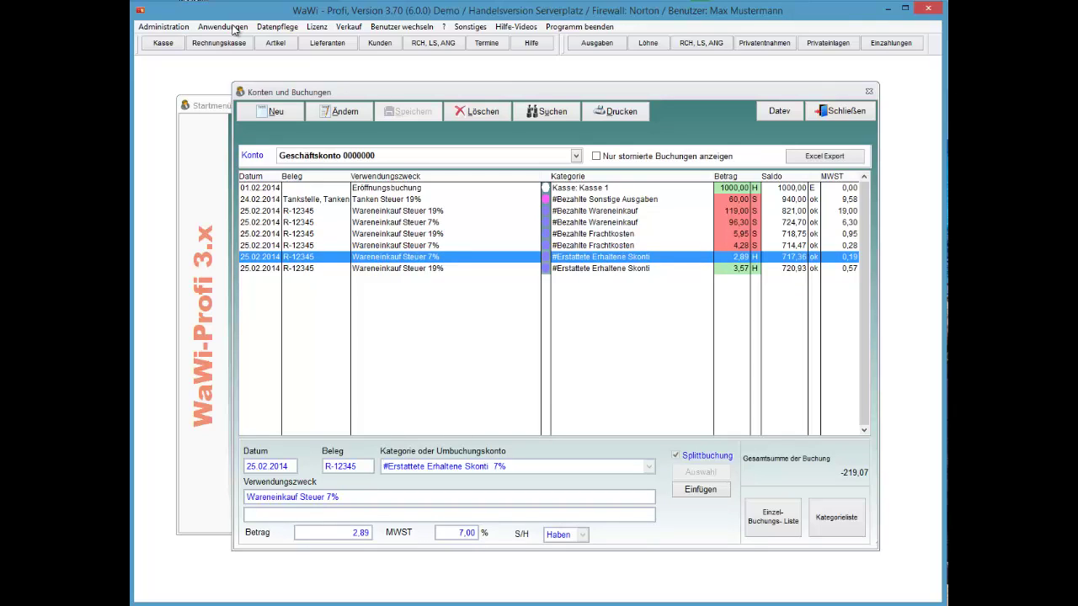
key(Up)
key(Up)
key(Up)
key(Up)
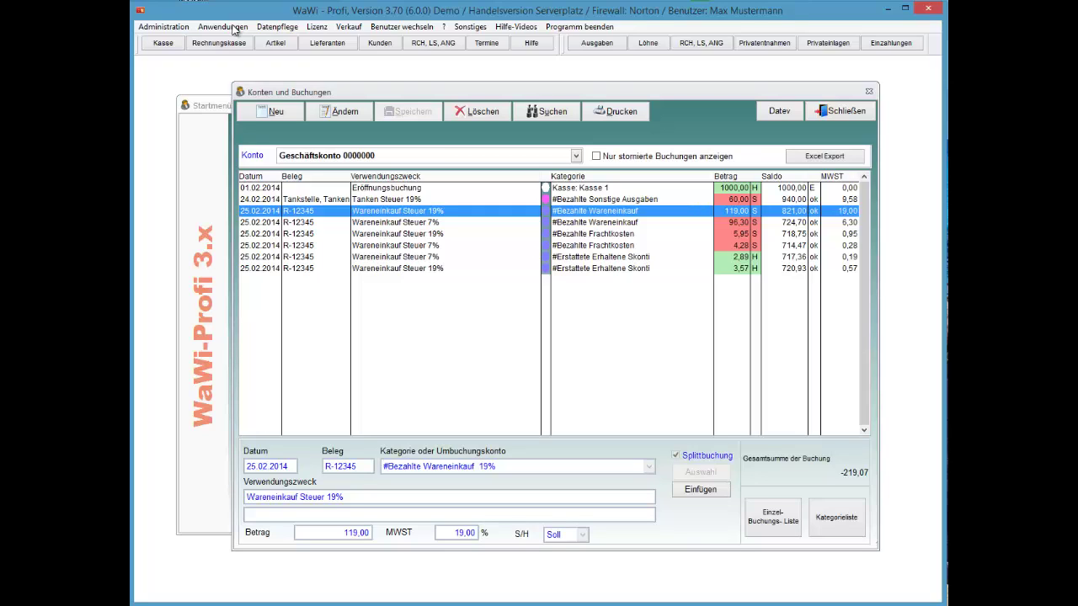
key(Down)
key(Down)
key(Down)
key(Down)
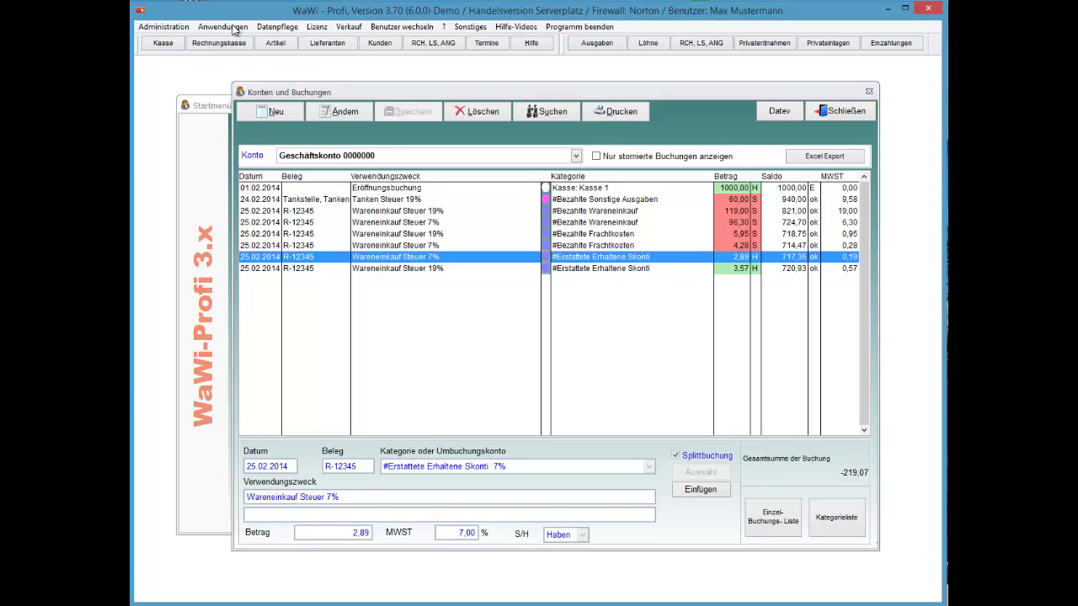
key(Up)
key(Up)
key(Up)
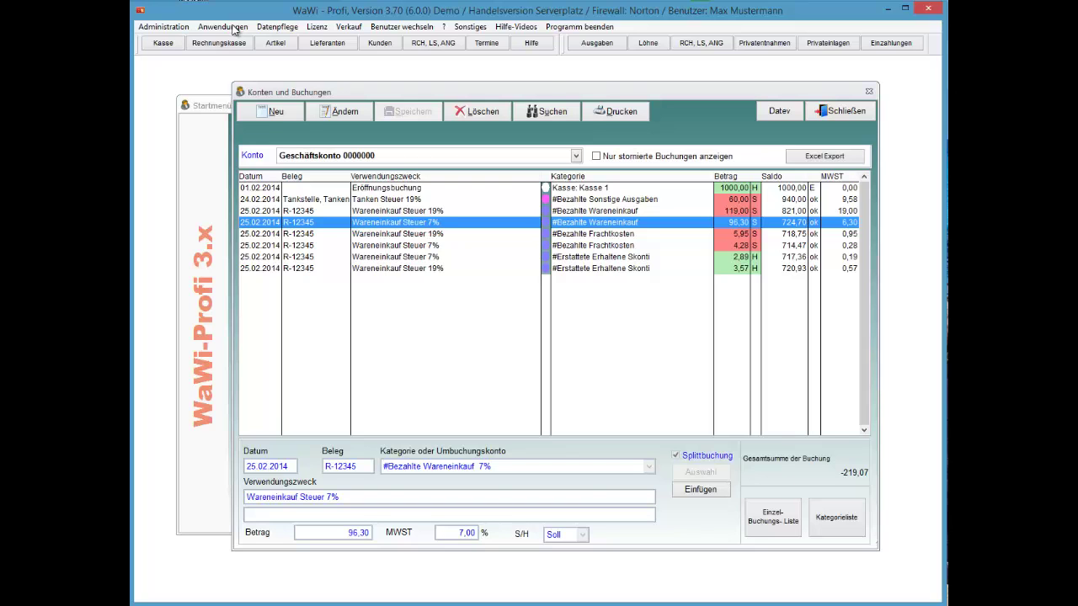
key(Escape)
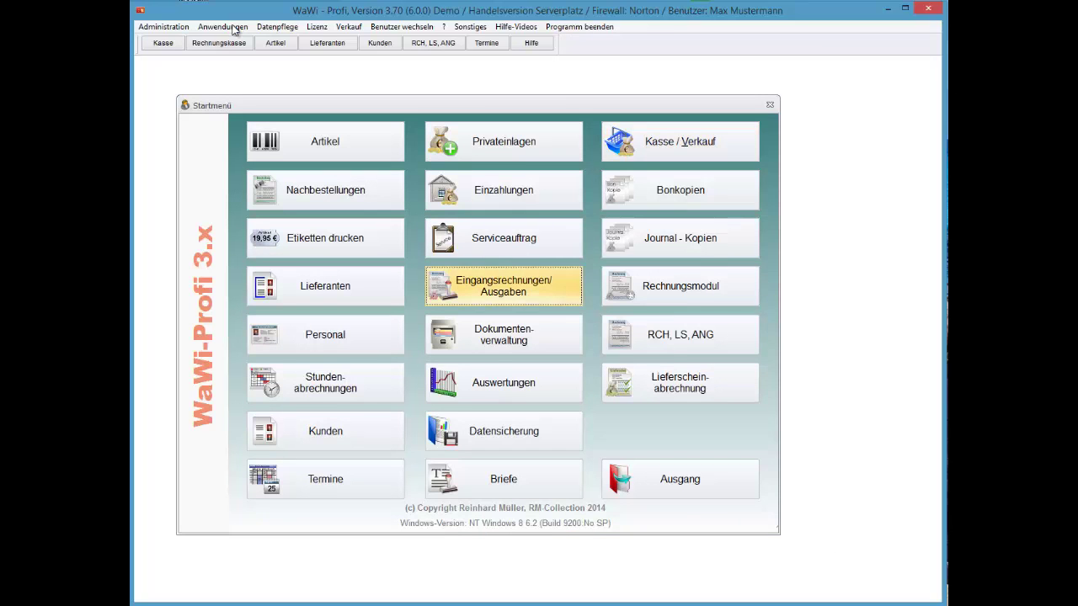
Reopen the form for incoming invoices and expenses, show only paid expenses, and view the choices of the Lieferant filter
key(Return)
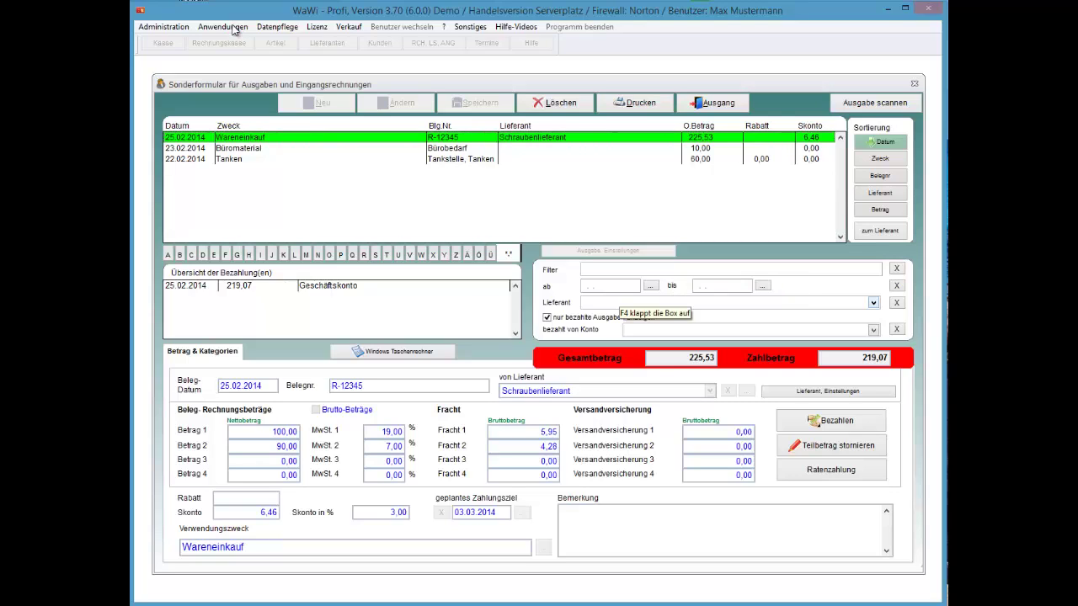
key(F4)
key(Escape)
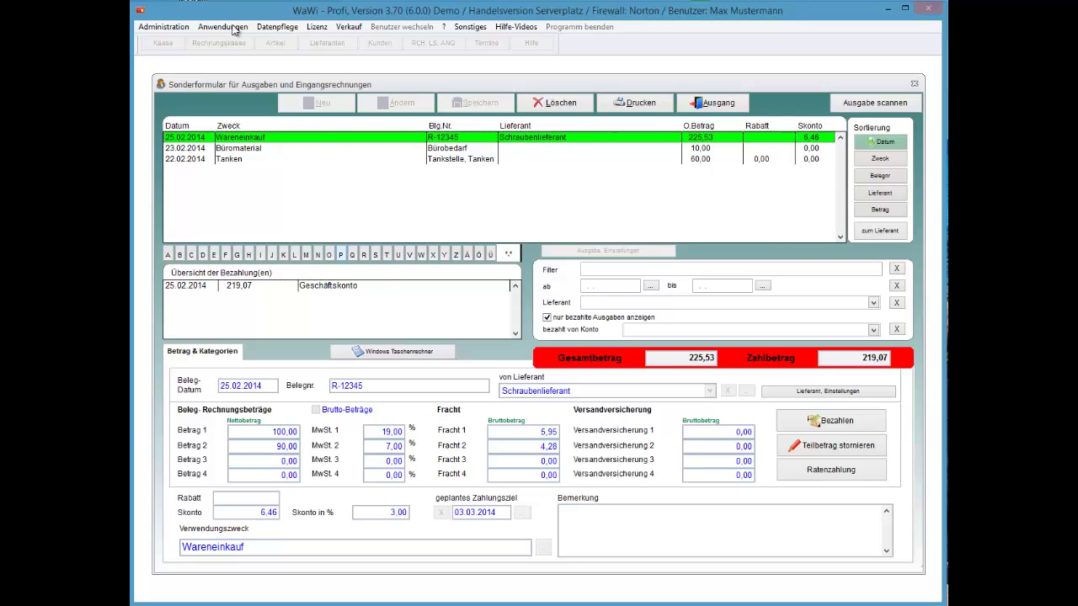
Filter the expenses list by the supplier initials S, H and M, show all unpaid entries, and filter by H again
key(s)
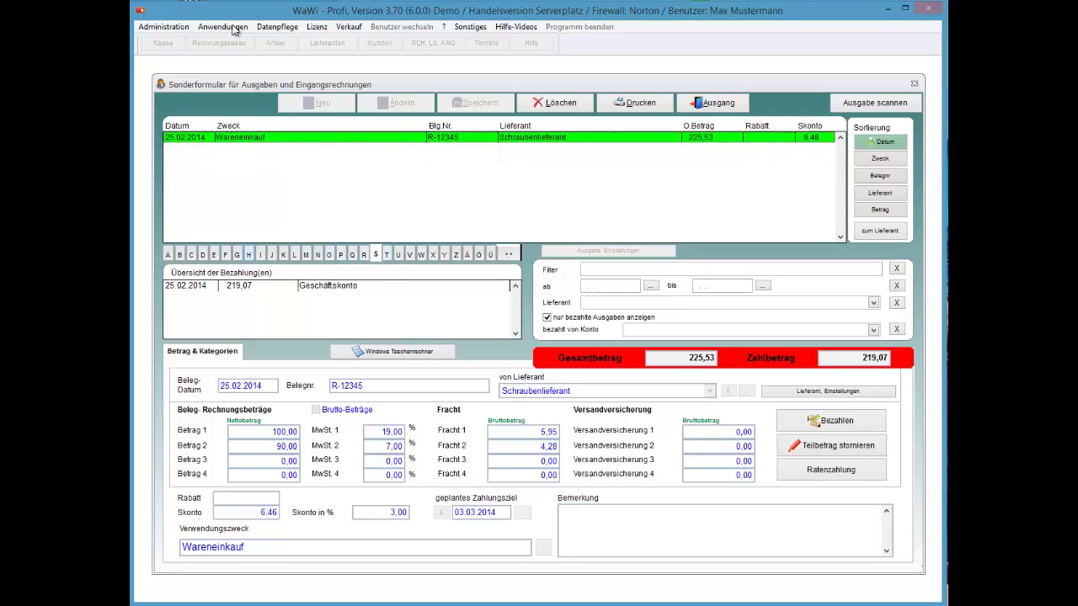
key(h)
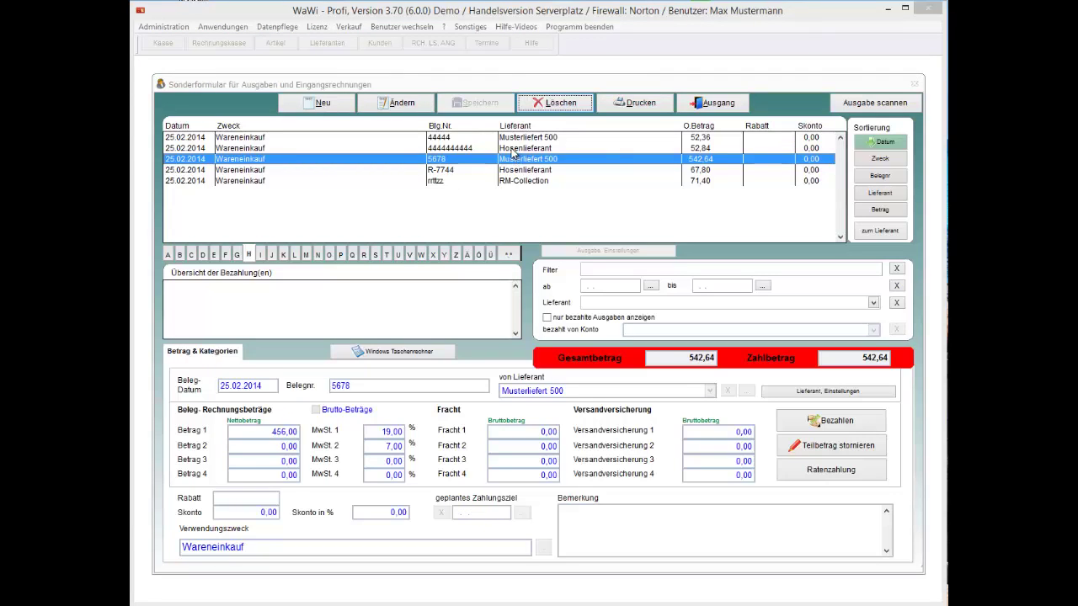
click(249, 256)
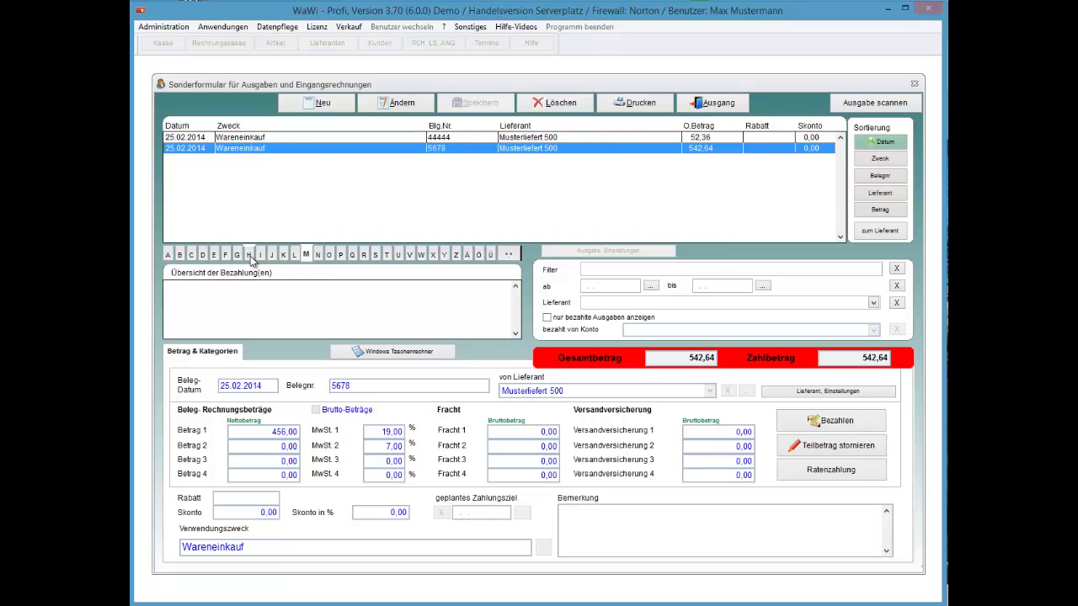
key(asterisk)
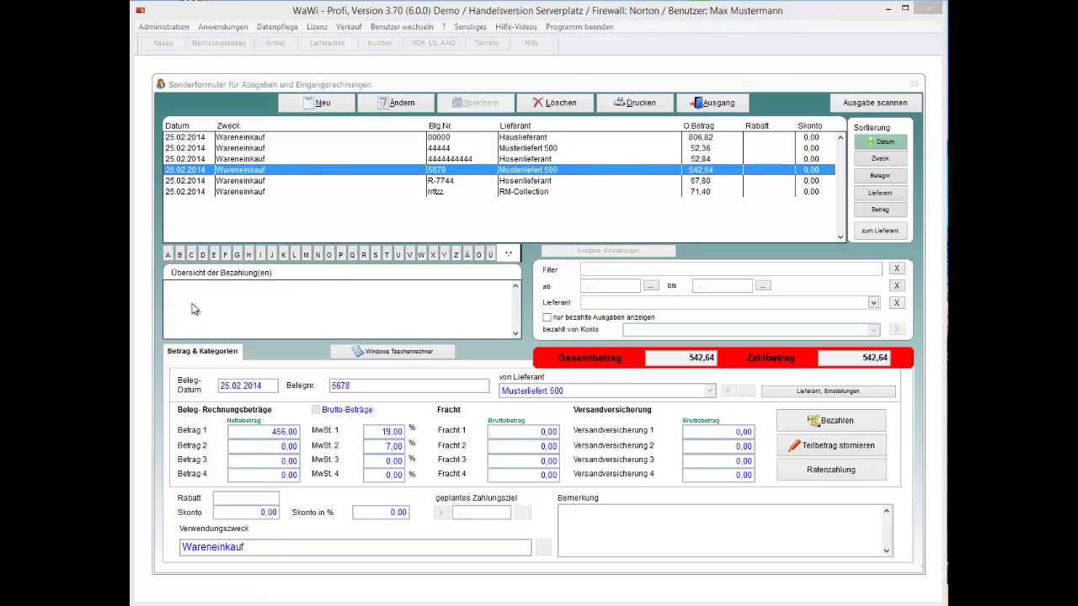
click(248, 256)
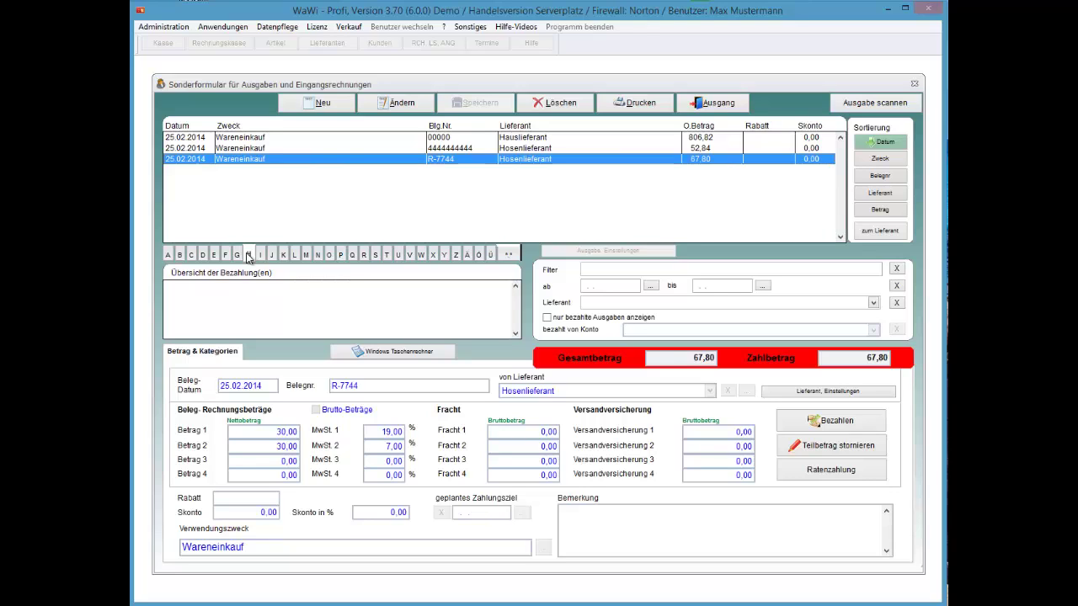
Limit the list to the supplier Hosenlieferant, look through its invoices, and show all unpaid expenses again
key(Up)
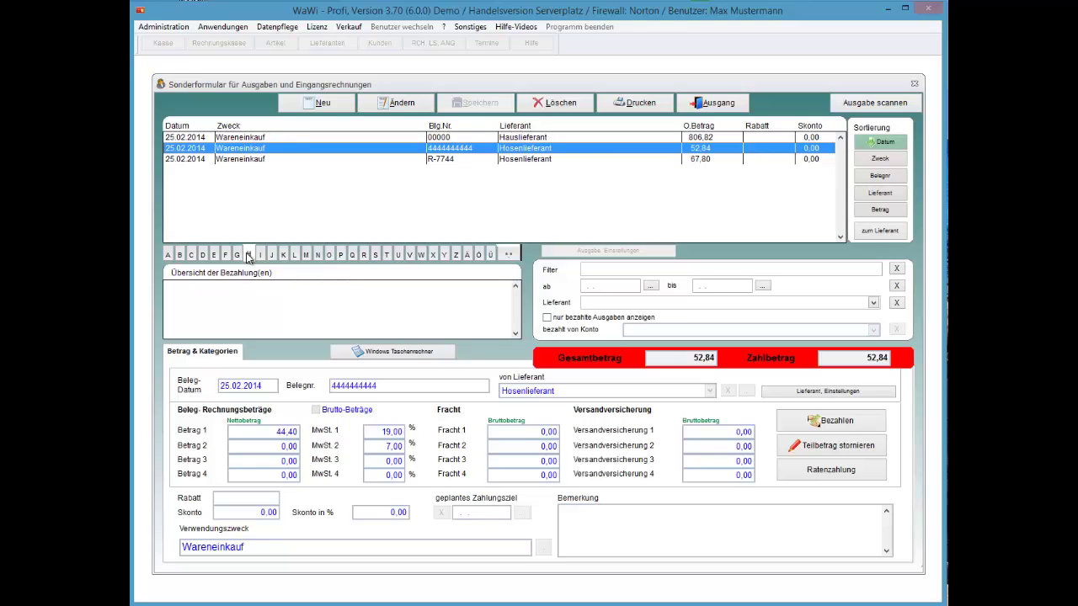
click(248, 256)
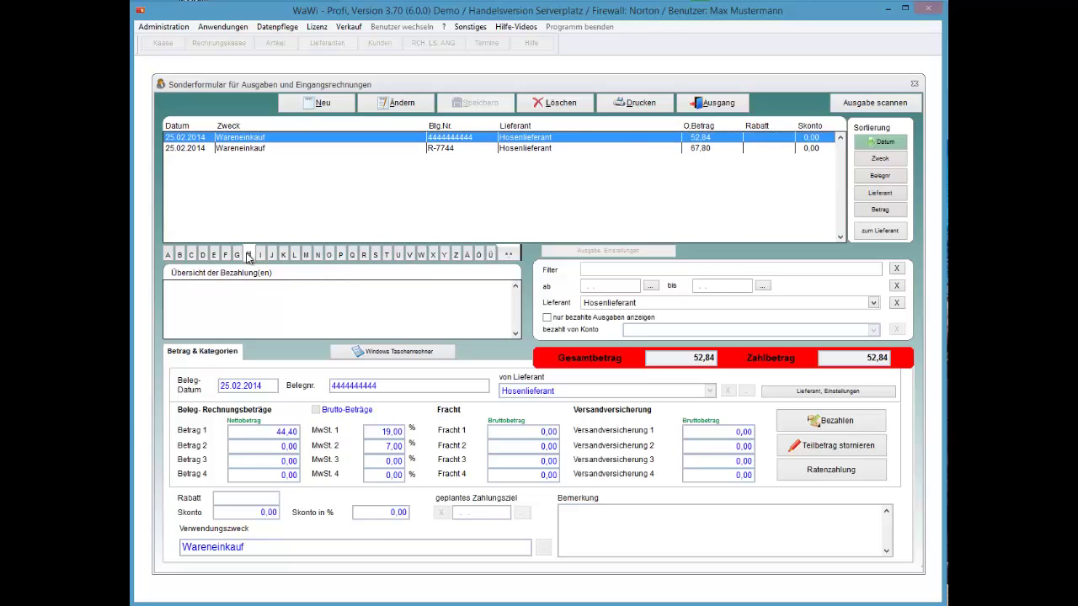
key(Down)
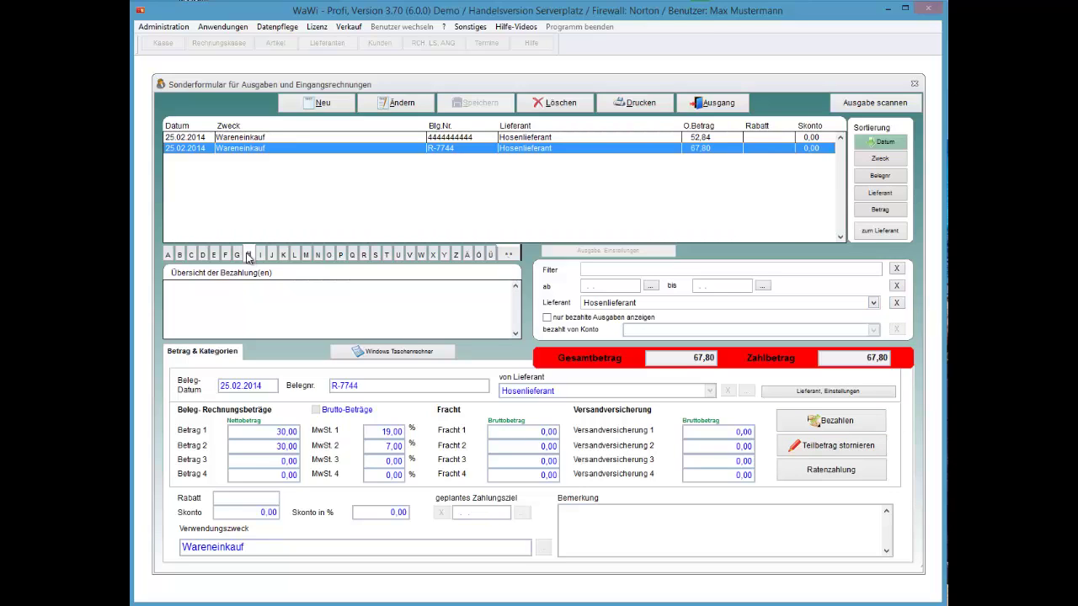
click(249, 257)
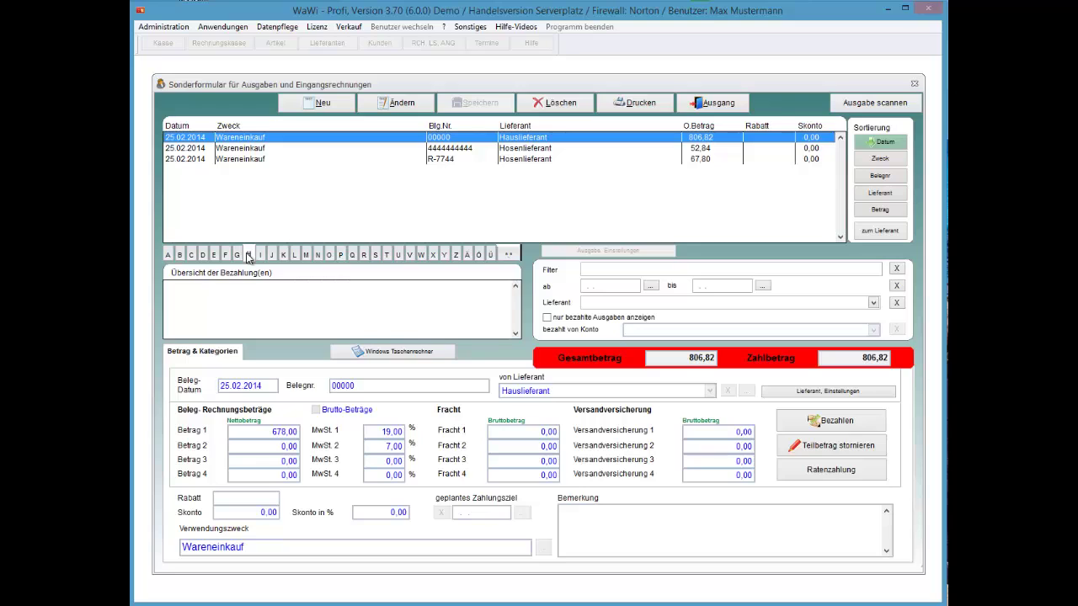
click(247, 258)
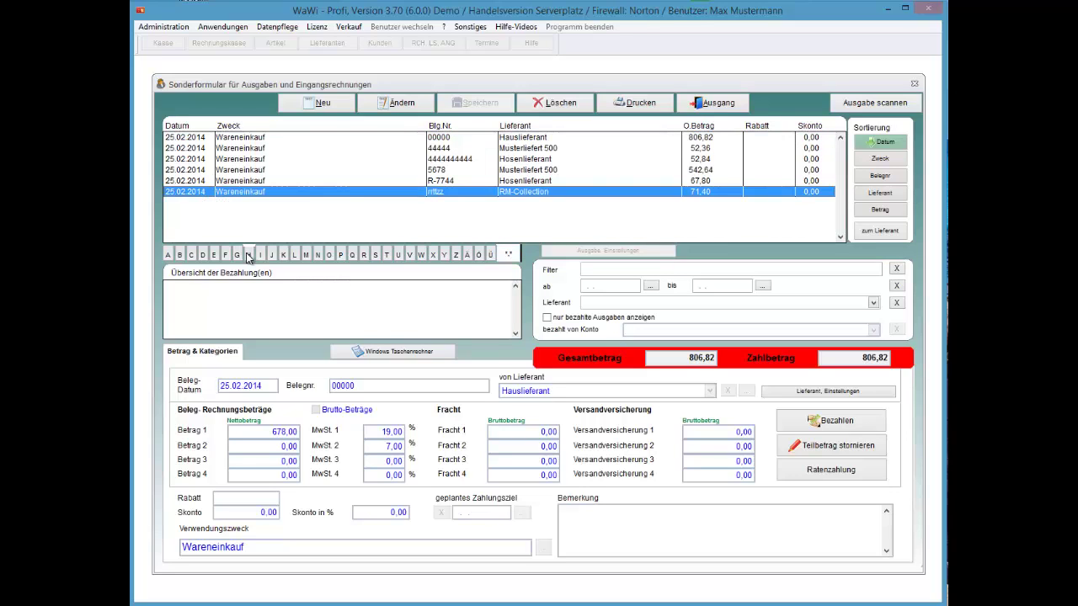
Limit the list to the supplier Musterliefert 500, then remove the supplier filter
key(m)
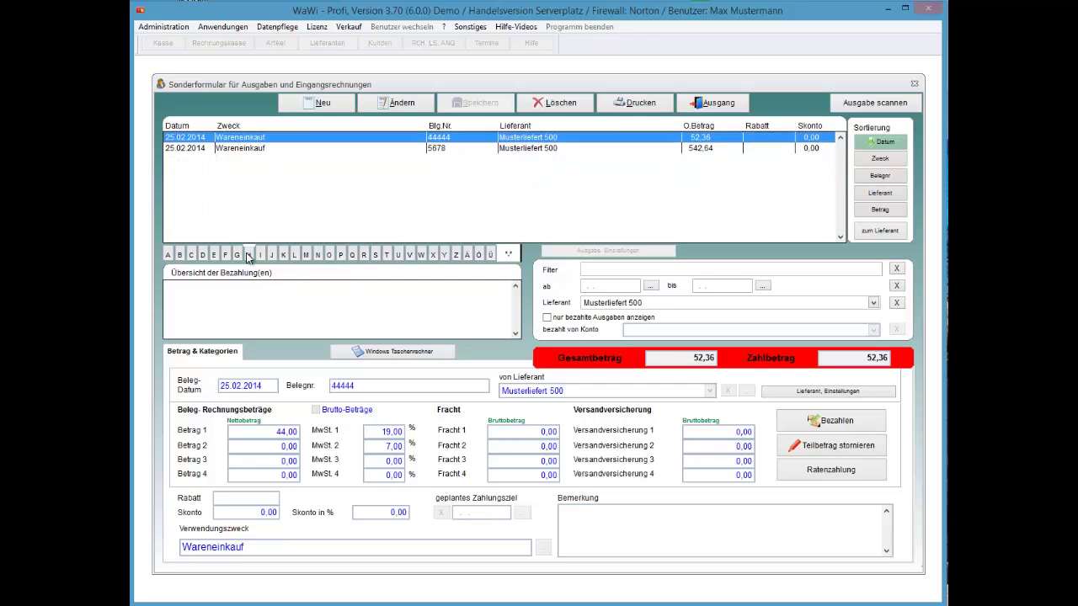
key(Down)
key(Up)
click(247, 256)
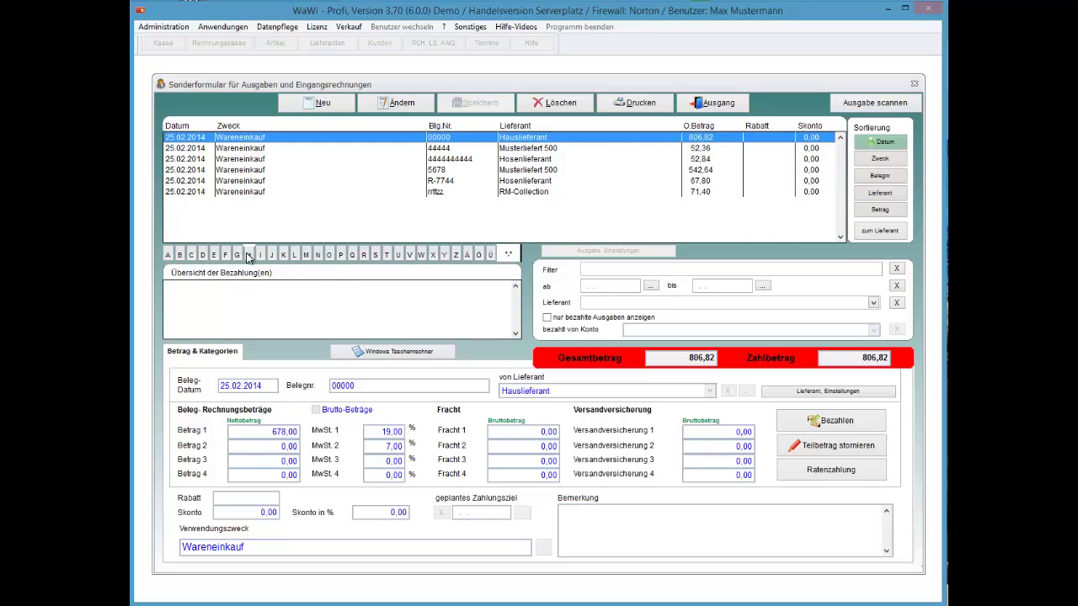
Start deleting the unpaid Musterliefert 500 invoice 44444, then decline the deletion
key(Down)
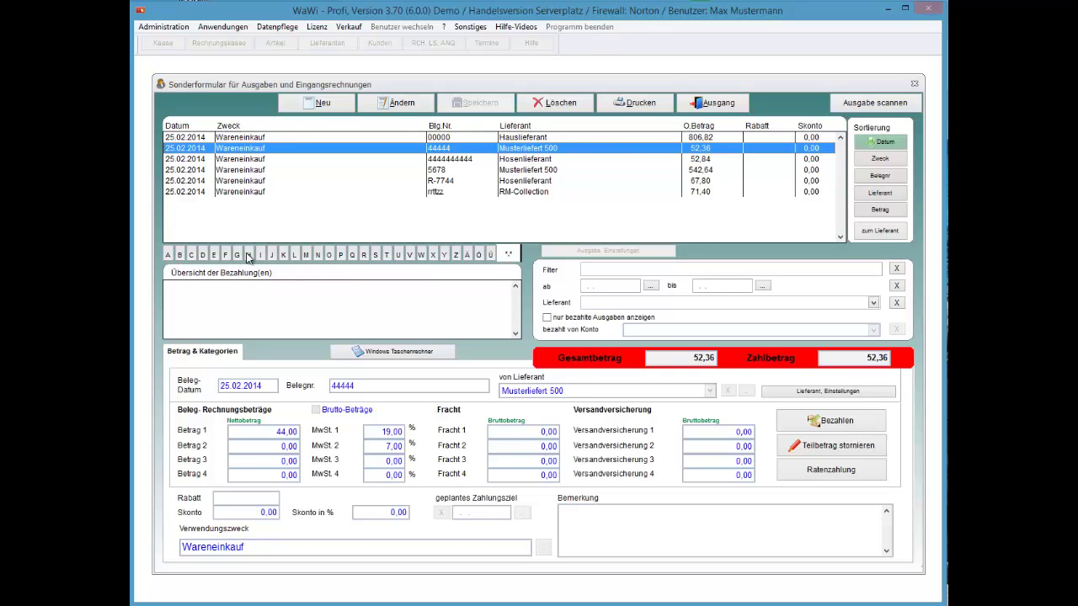
key(alt+l)
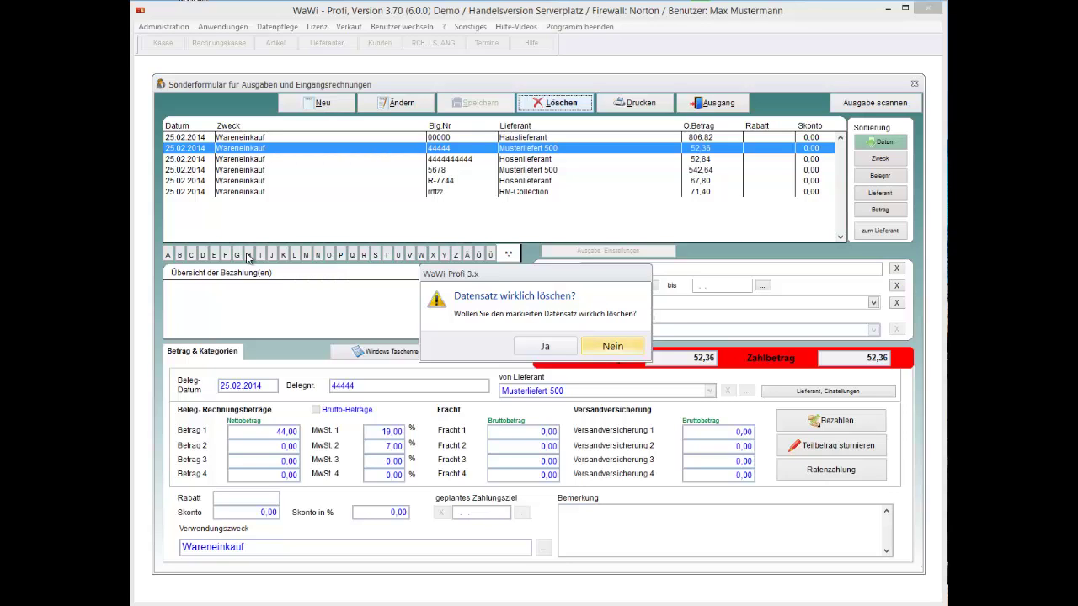
key(Return)
click(248, 256)
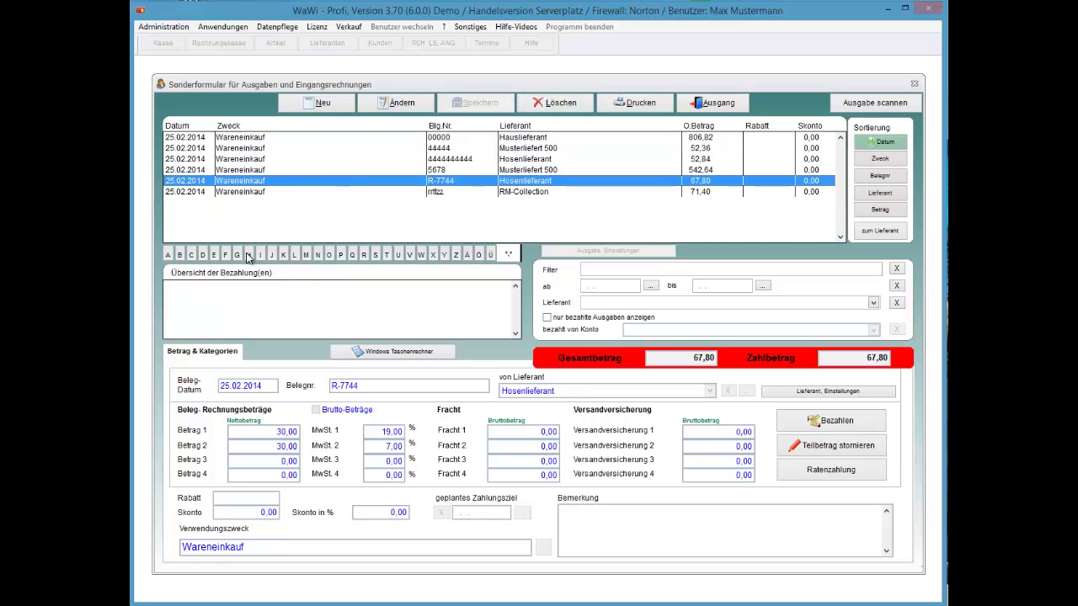
Show only paid expenses and try to delete the paid Schraubenlieferant invoice R-12345
key(space)
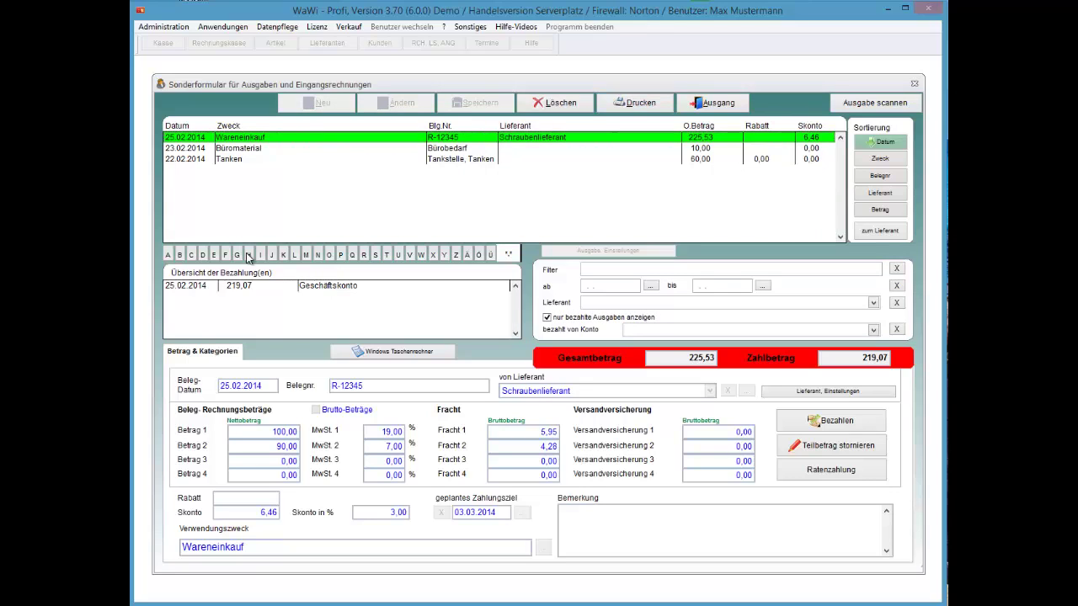
key(alt+l)
click(249, 256)
Delete the Geschäftskonto payment in the Schraubenlieferant invoice's payment booking and return to the expenses form
key(alt+b)
key(Return)
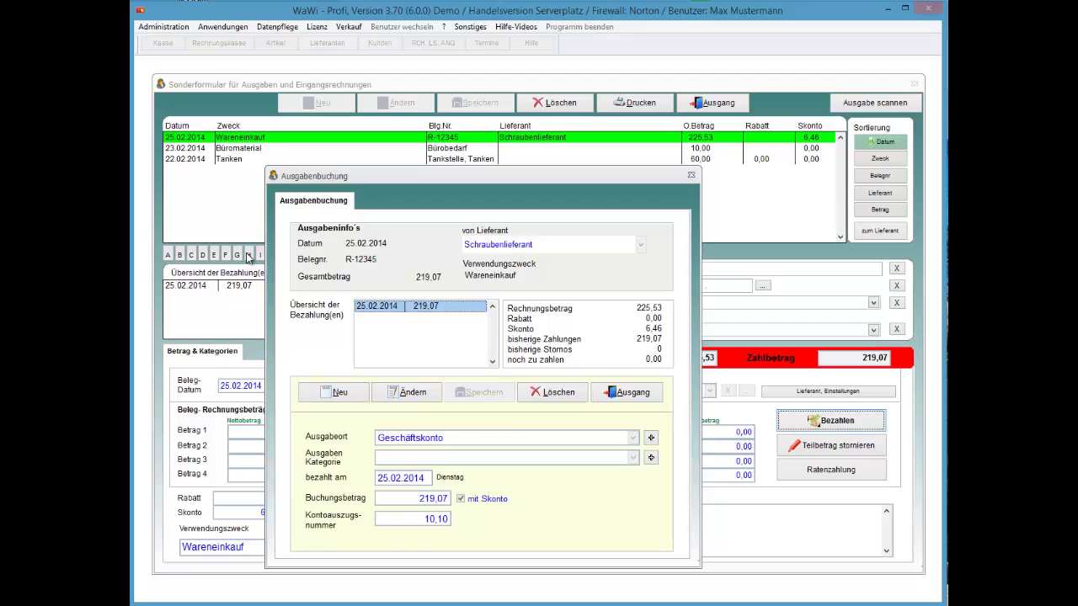
key(alt+l)
key(Return)
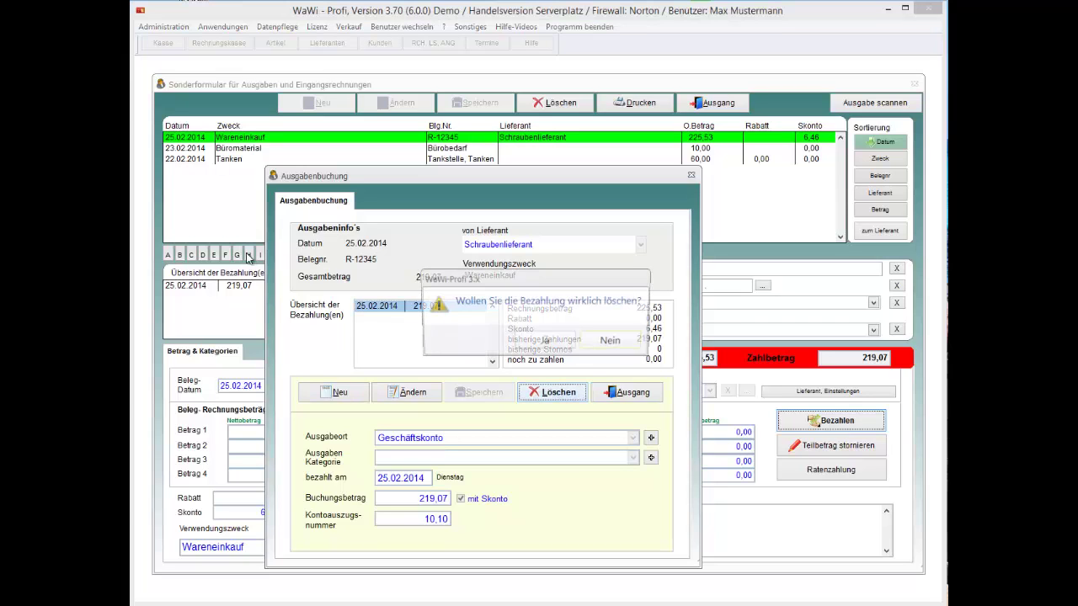
key(Return)
key(alt+a)
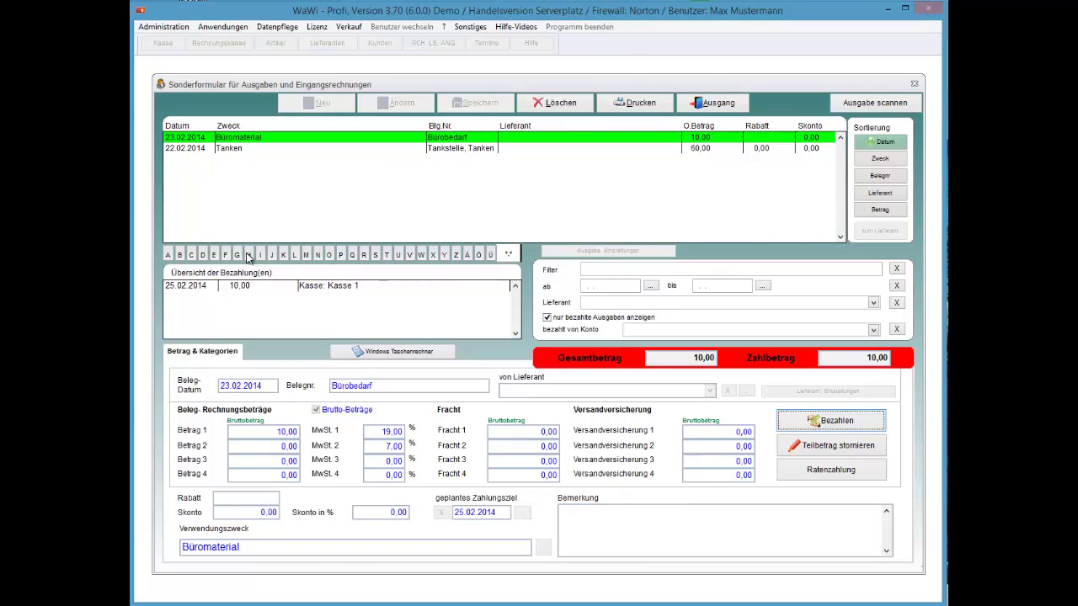
Show the unpaid expenses, change the Belegnr. of the Schraubenlieferant invoice to R-123456, and save the change
key(Tab)
key(space)
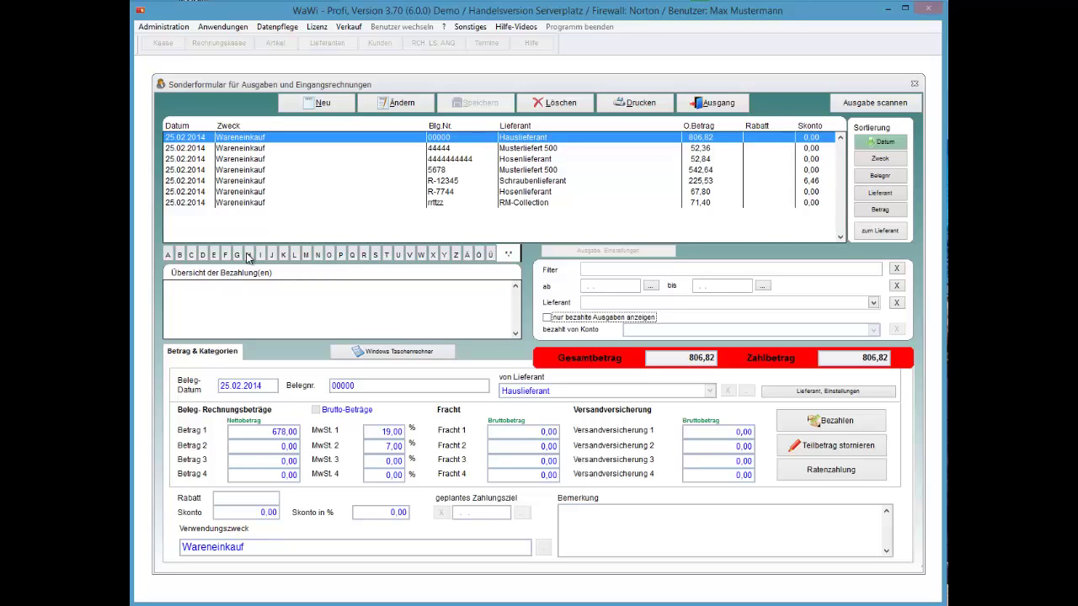
key(Down)
key(Down)
key(Down)
key(Down)
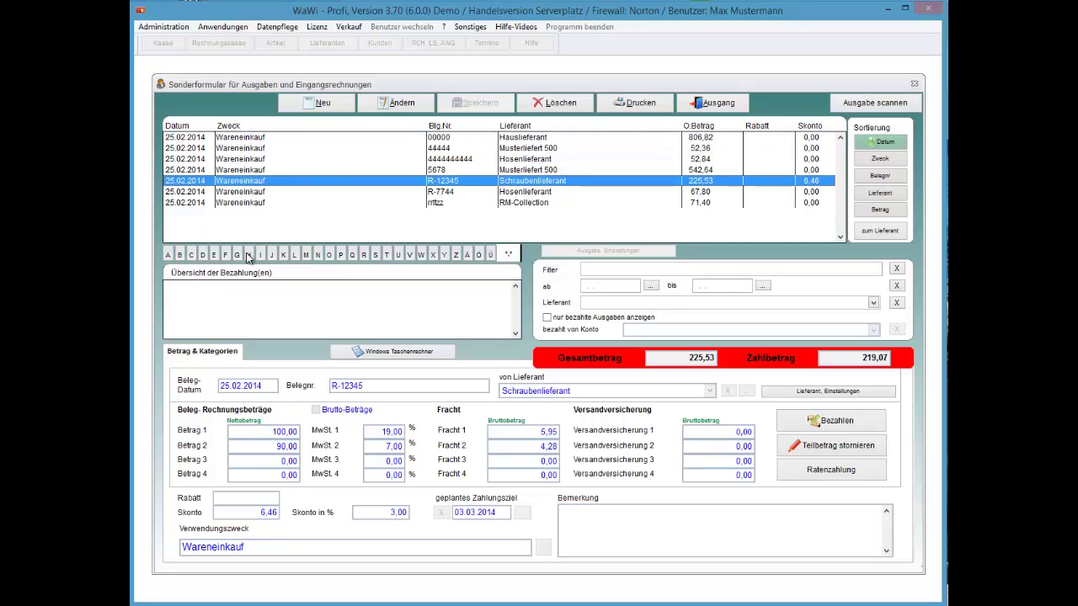
key(Tab)
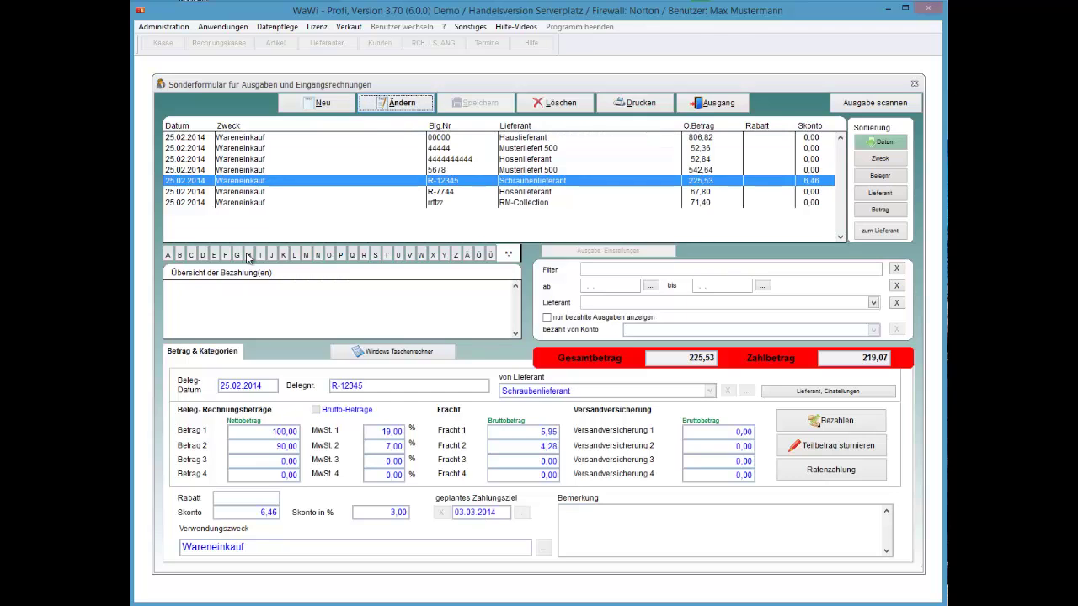
key(Return)
key(Tab)
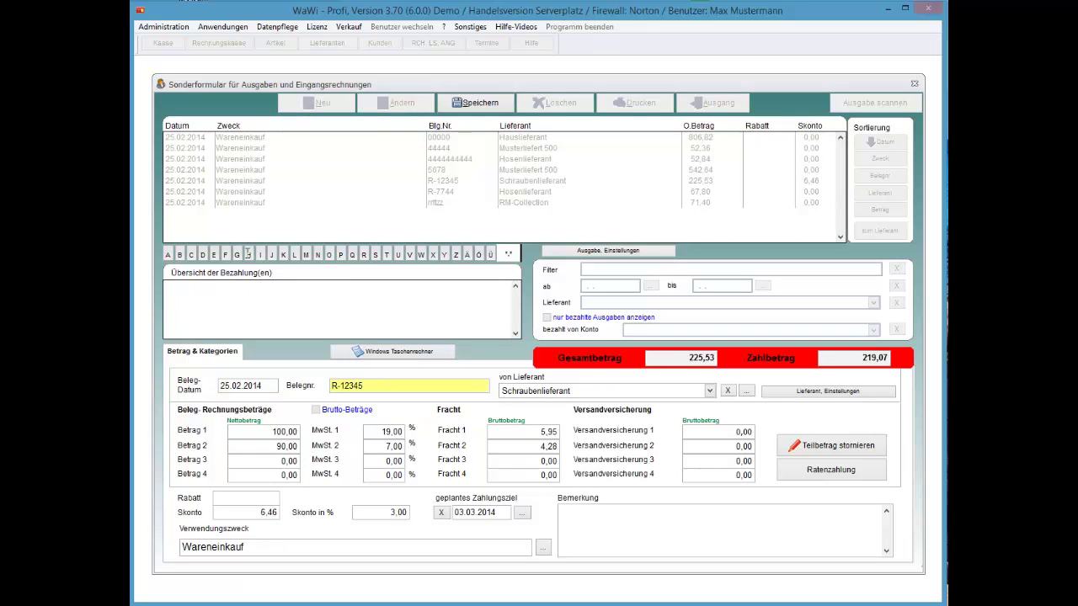
text(6)
key(alt+s)
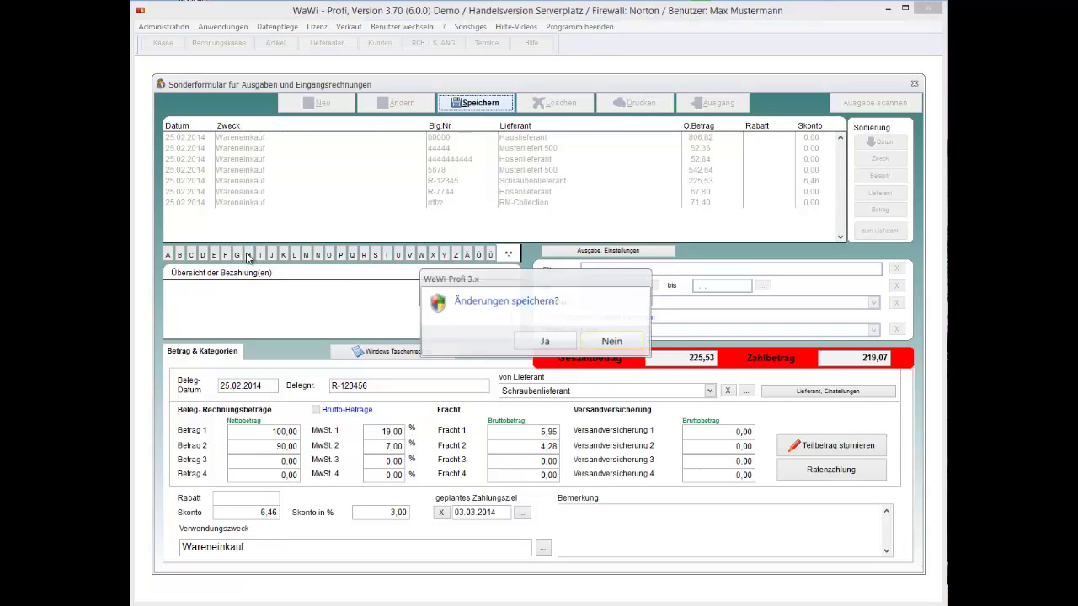
key(Return)
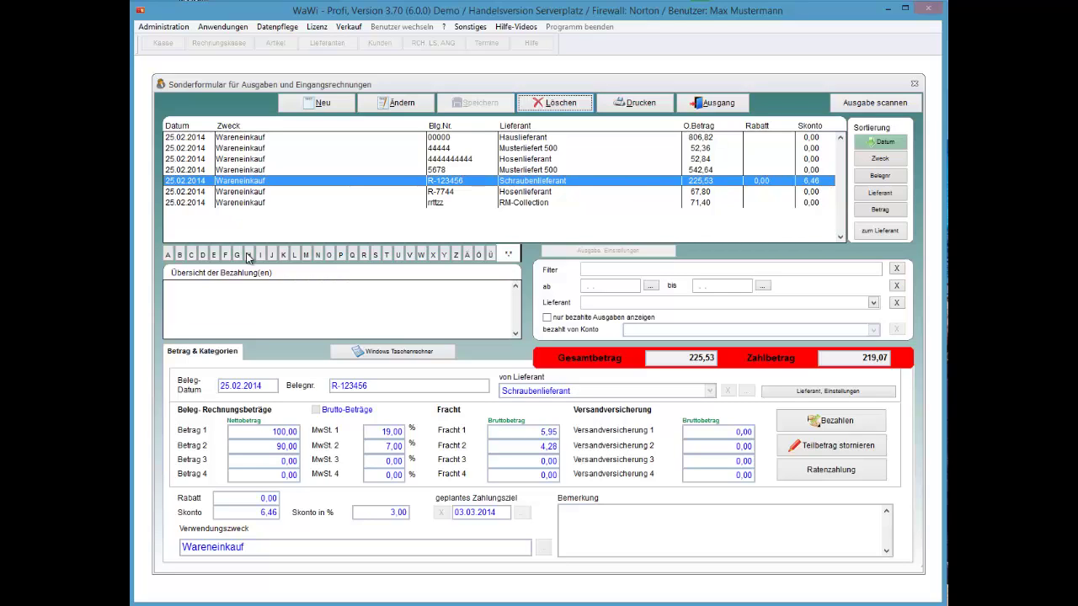
Create a new expense with a supplier assignment and accept Schraubenlieferant as its supplier
key(Up)
key(alt+n)
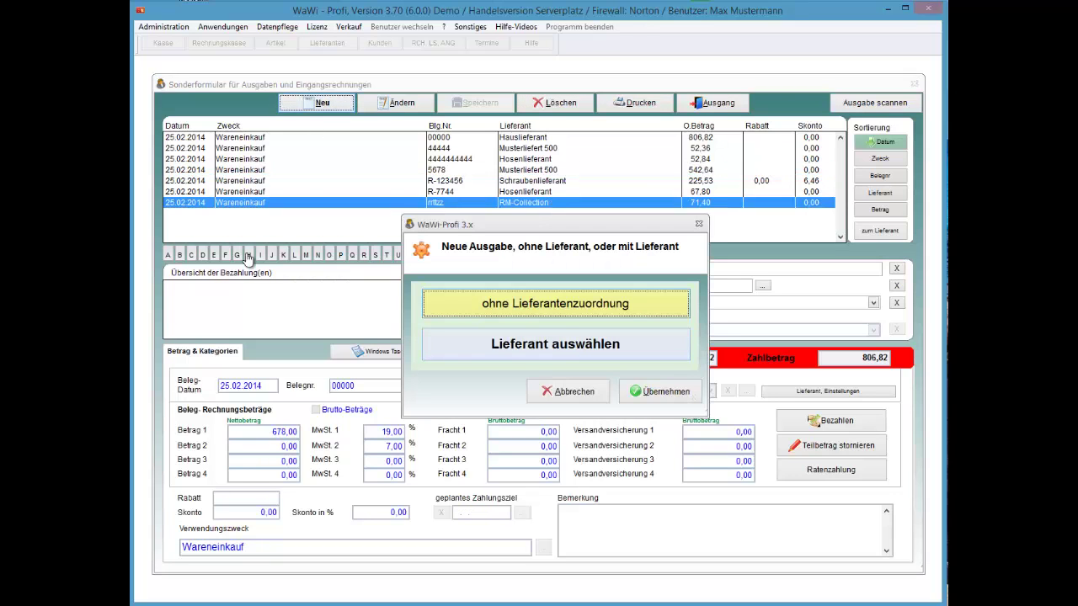
key(Down)
key(Return)
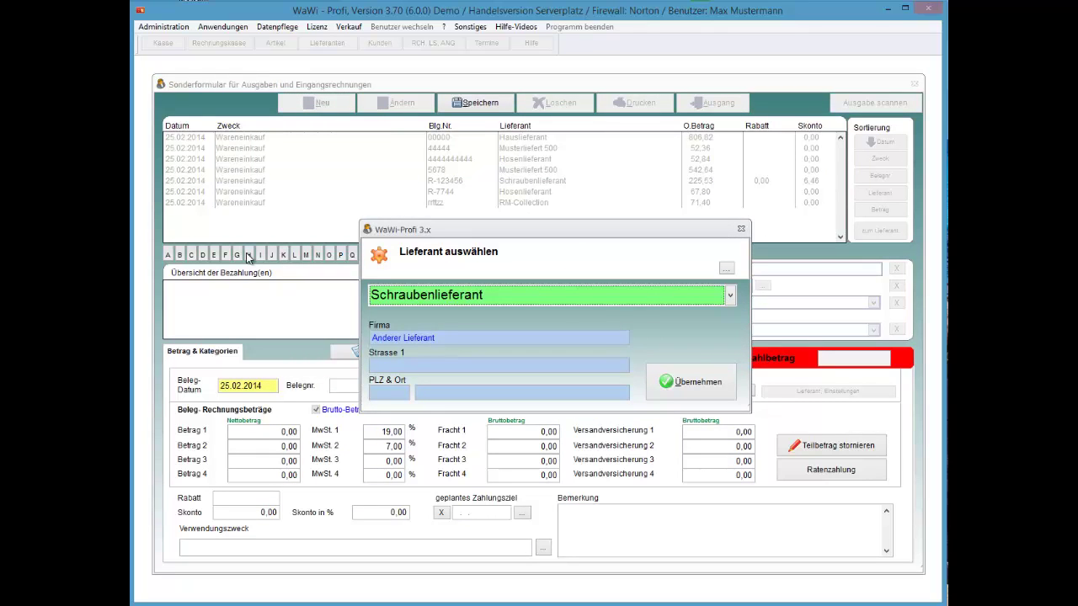
key(Tab)
key(Return)
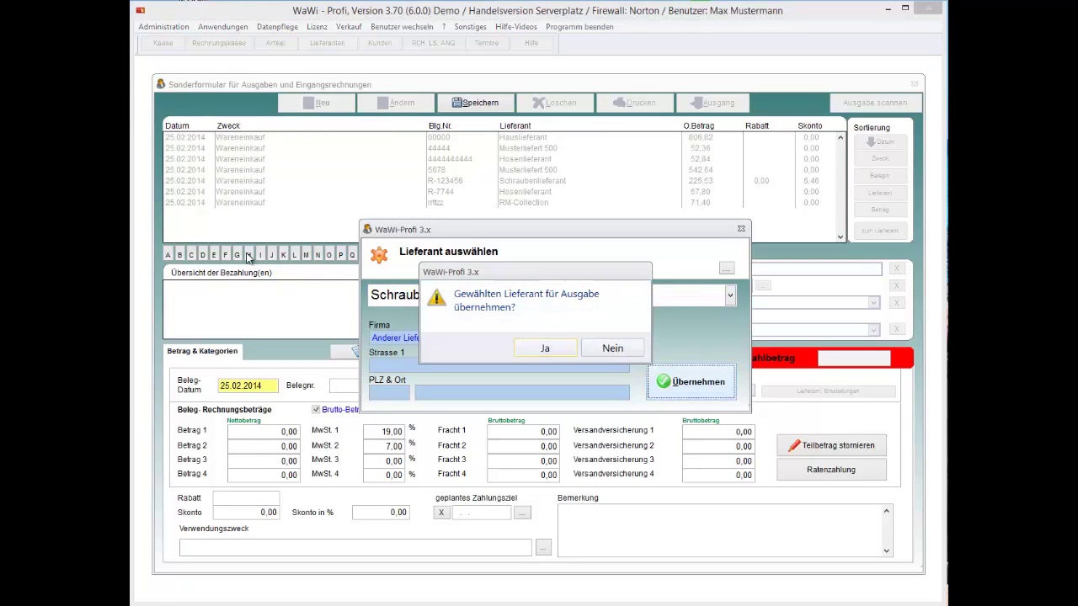
key(Return)
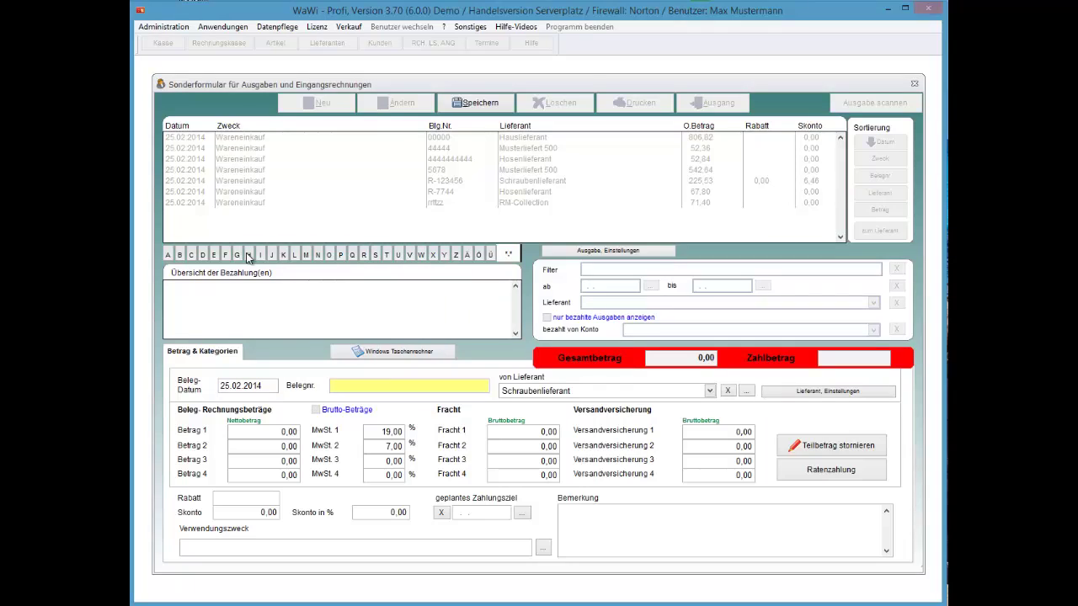
Try to use the existing Belegnr. R-123456 for the new Schraubenlieferant expense
text(R-123456)
key(Tab)
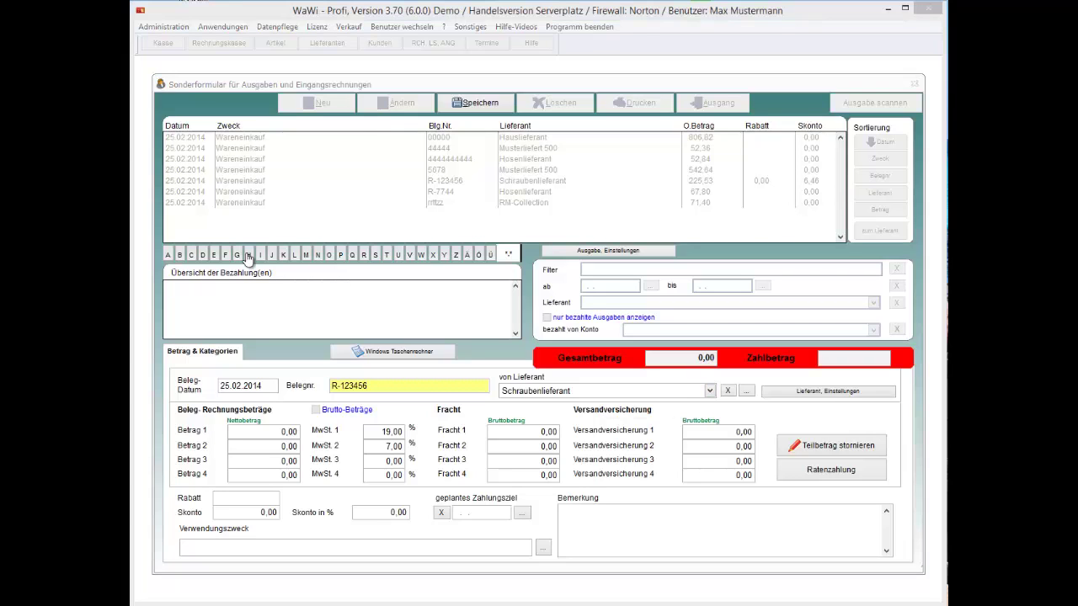
click(406, 384)
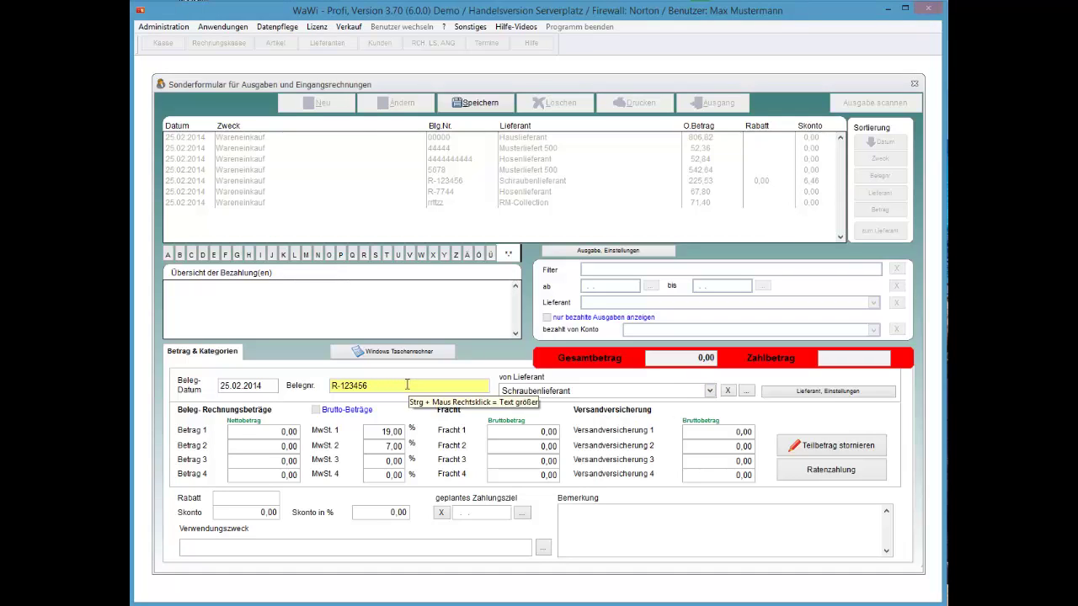
key(Tab)
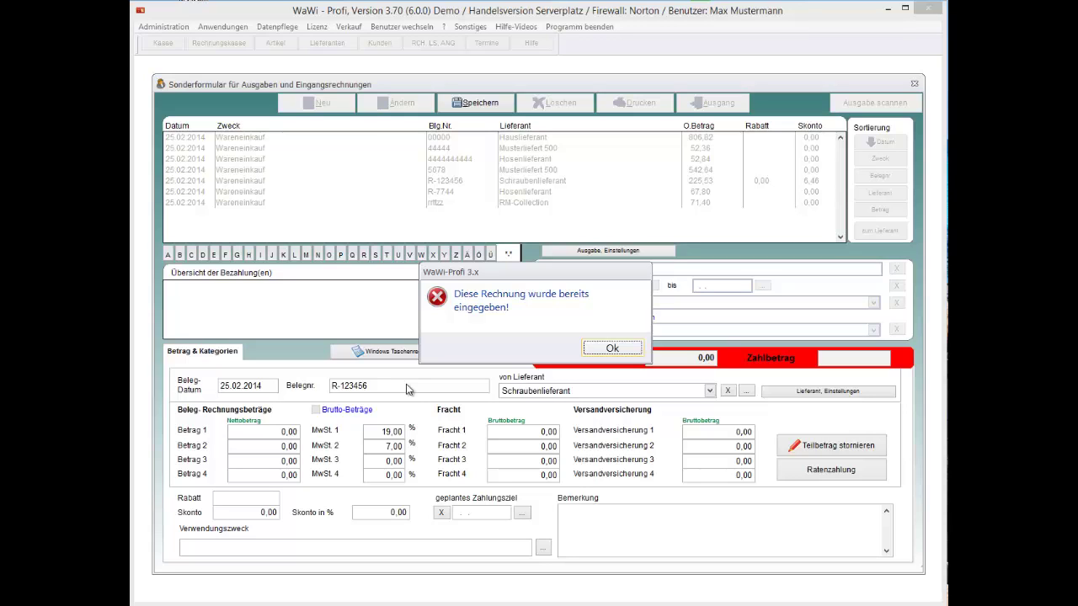
key(Return)
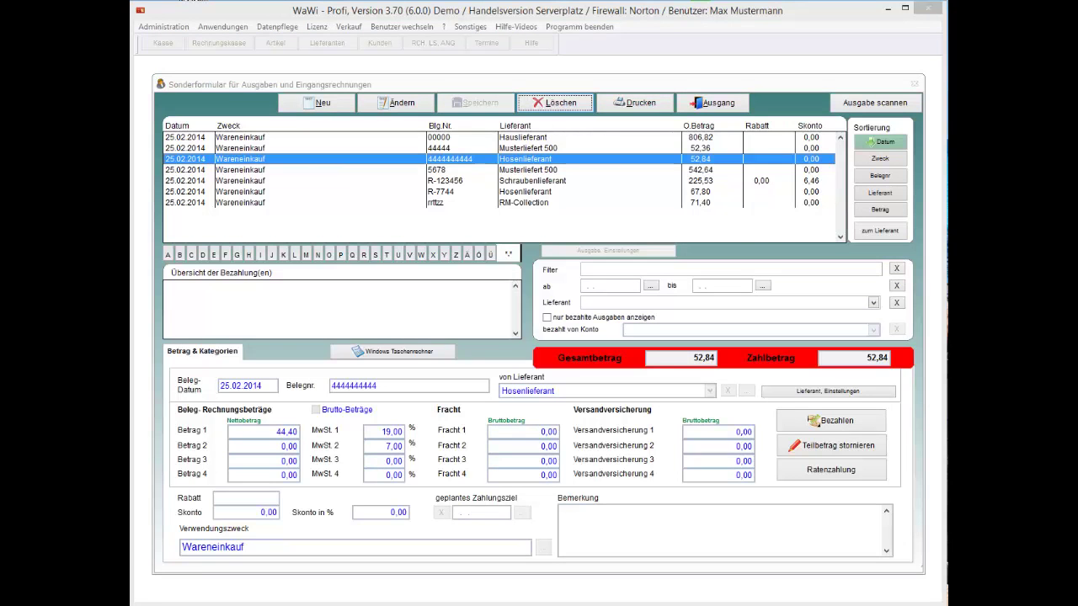
View the period and selection options for printing expenses, close them, and filter the list by the supplier initial H
click(635, 105)
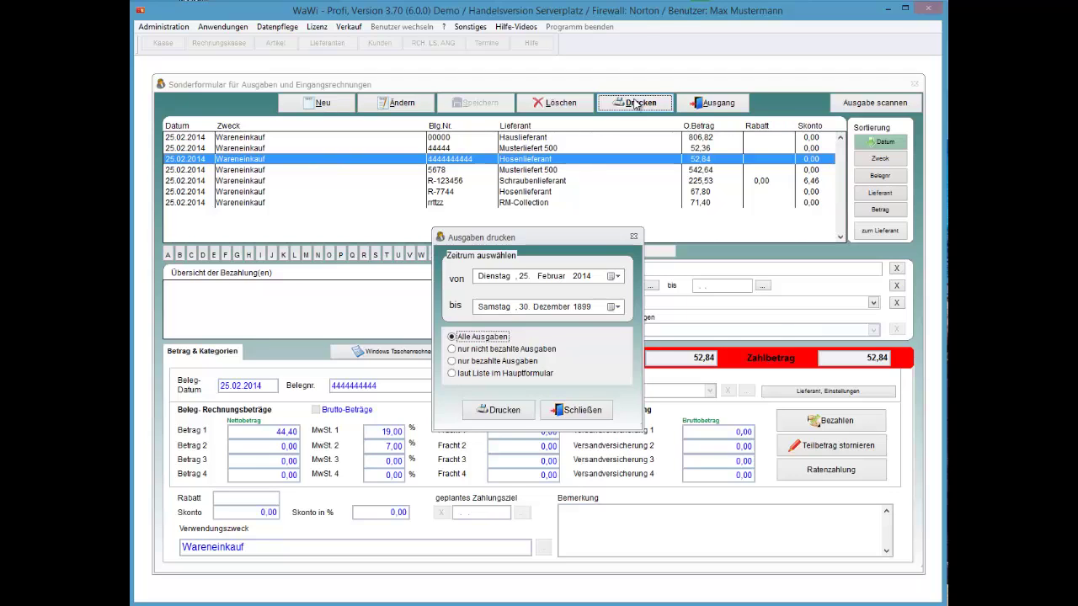
key(Escape)
key(h)
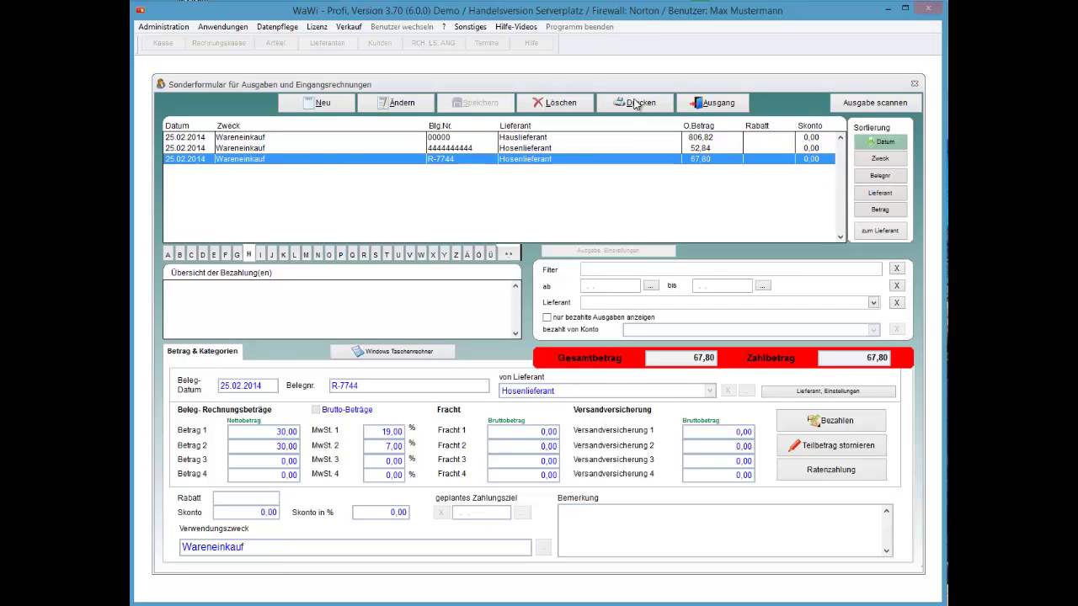
Preview the printed expense list filtered by supplier initial H, close the preview, and show all suppliers' expenses again
click(636, 103)
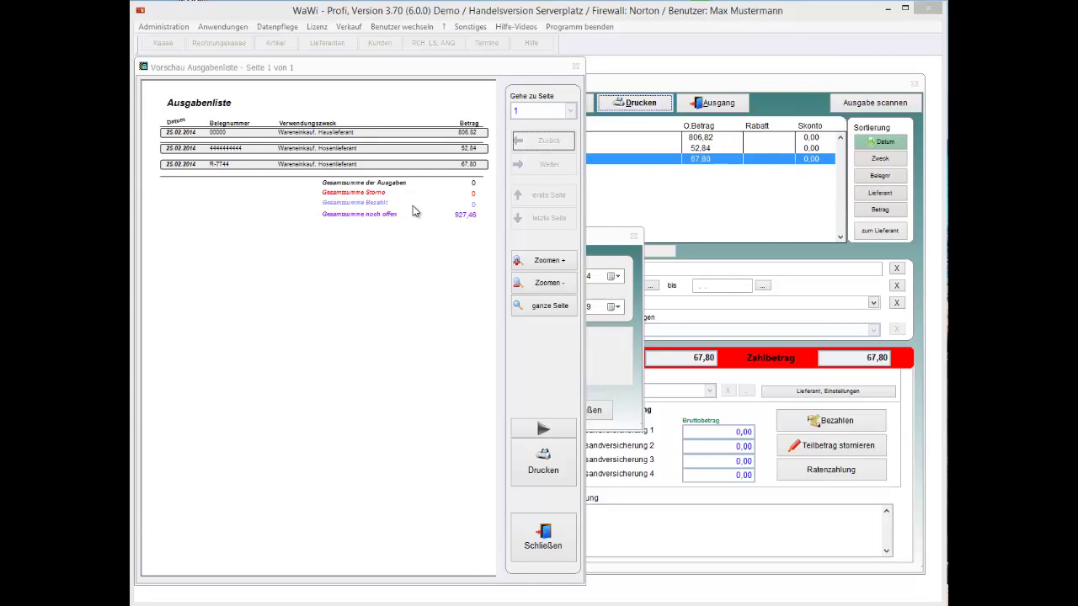
click(542, 536)
key(Tab)
key(Return)
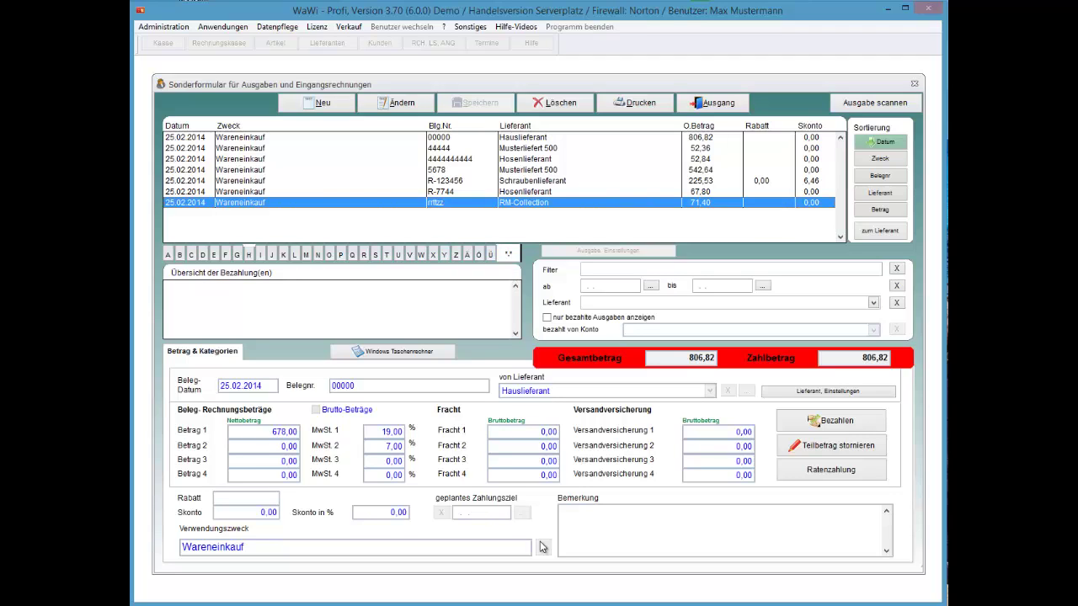
Set the print period and generate a print preview of all expenses, both paid and unpaid
key(alt+d)
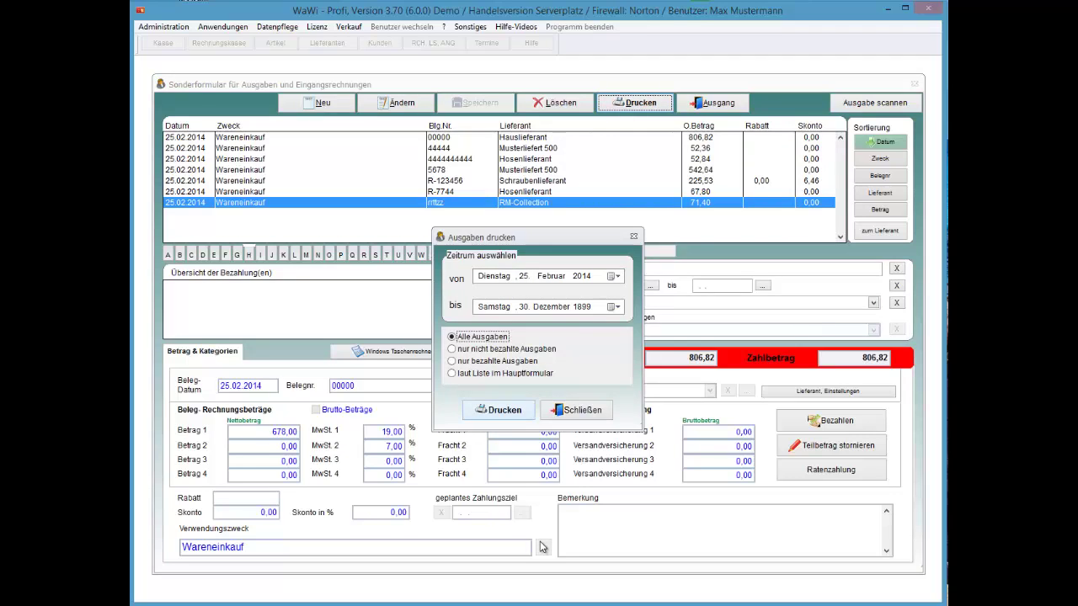
key(Down)
key(Down)
key(Down)
key(Down)
key(Tab)
key(Return)
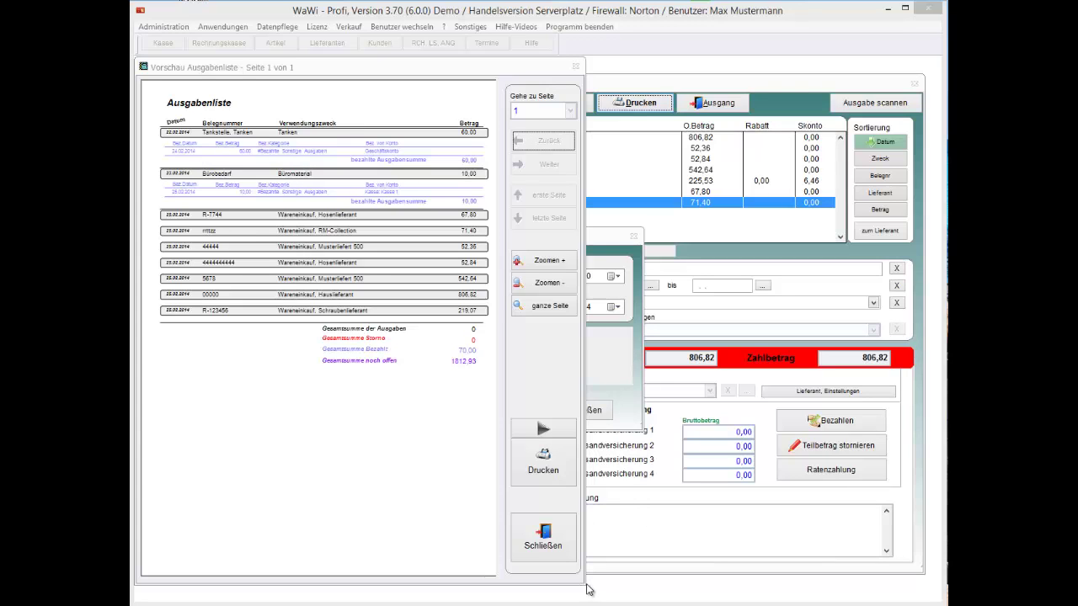
Enlarge the Ausgabenliste preview and examine its entries and totals up close
drag(584, 583, 815, 602)
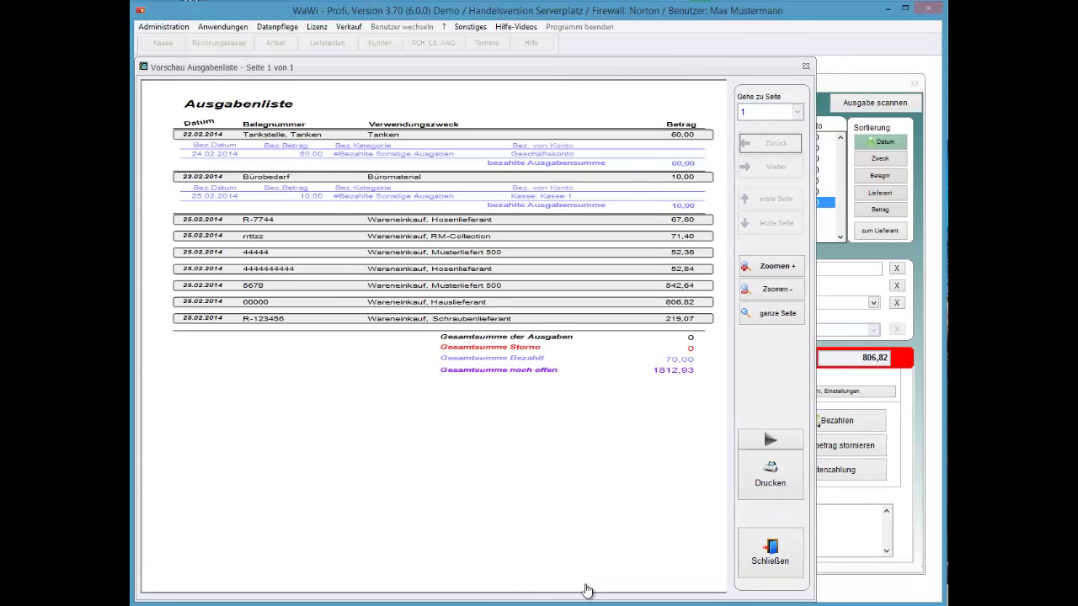
click(771, 266)
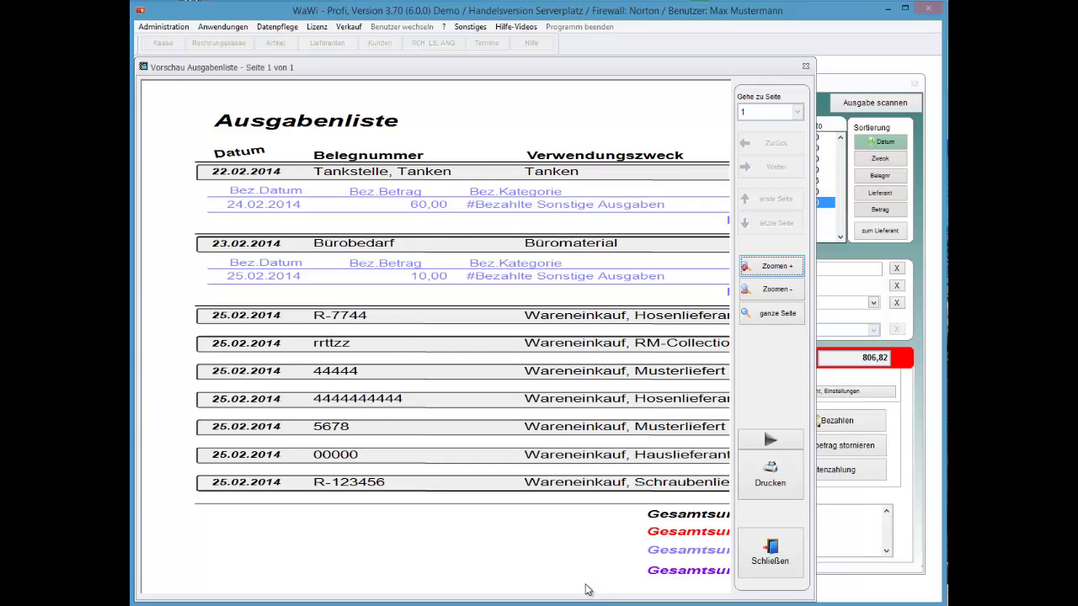
drag(588, 589, 314, 578)
drag(588, 589, 396, 588)
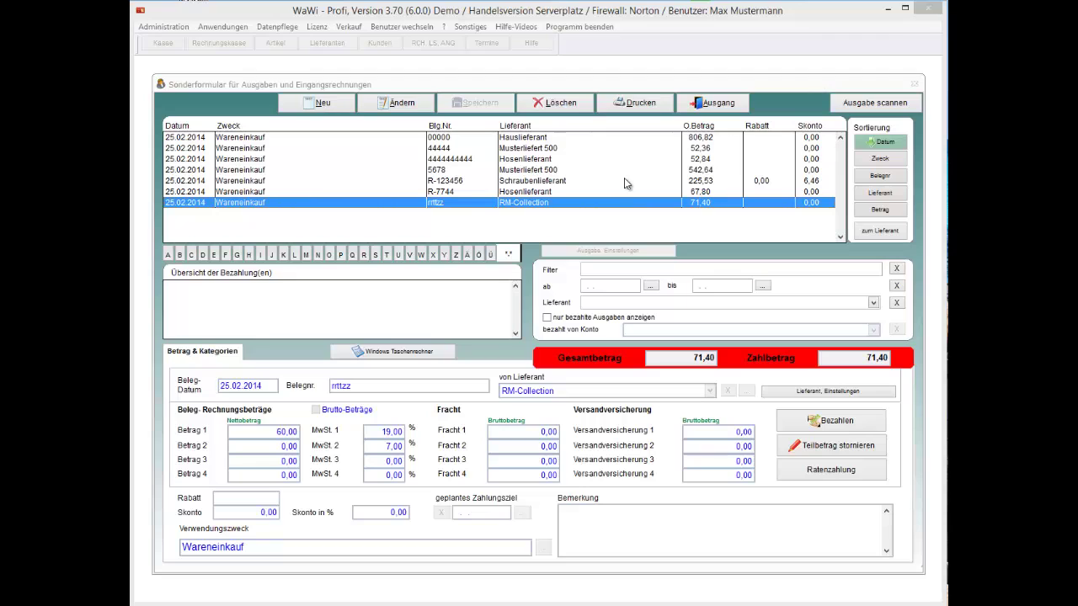
Open document scanning for the Schraubenlieferant expense R-123456 and check the available scanners, keeping WIA-HP Officejet Pro 8600
click(528, 159)
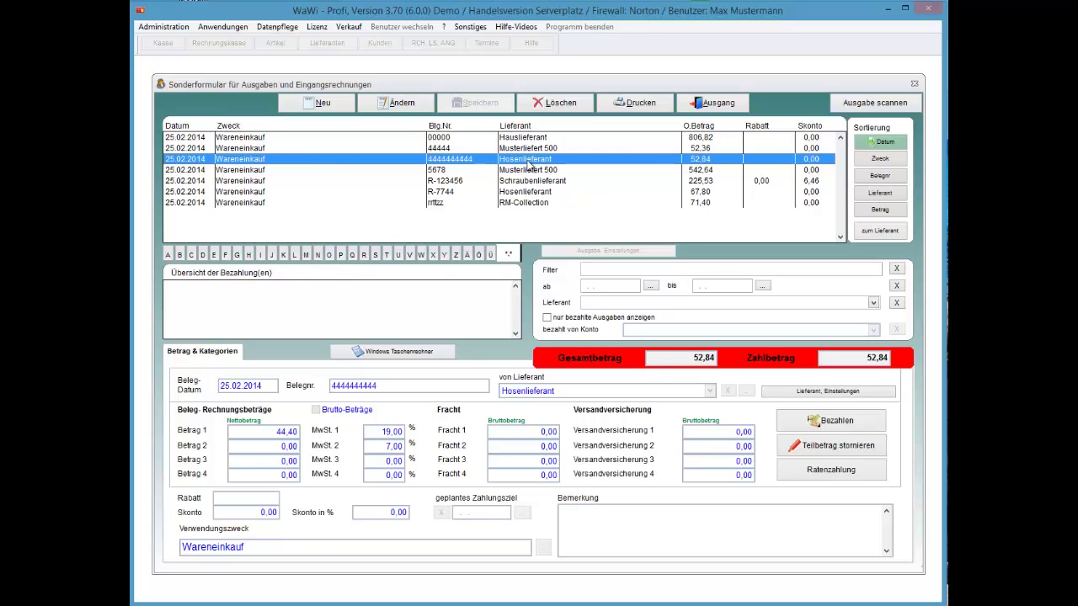
key(Down)
key(Down)
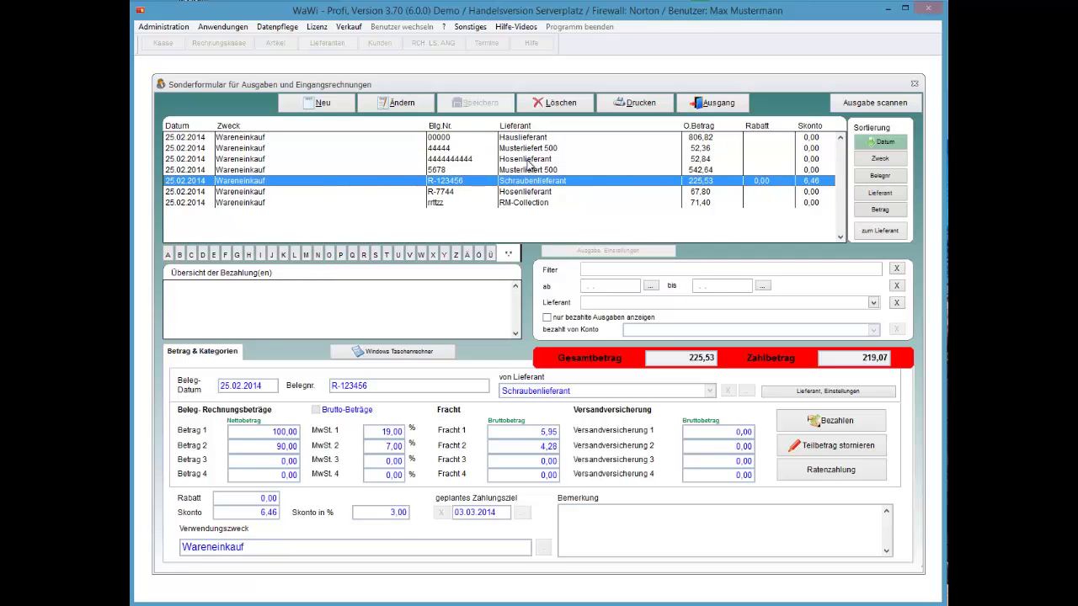
key(Tab)
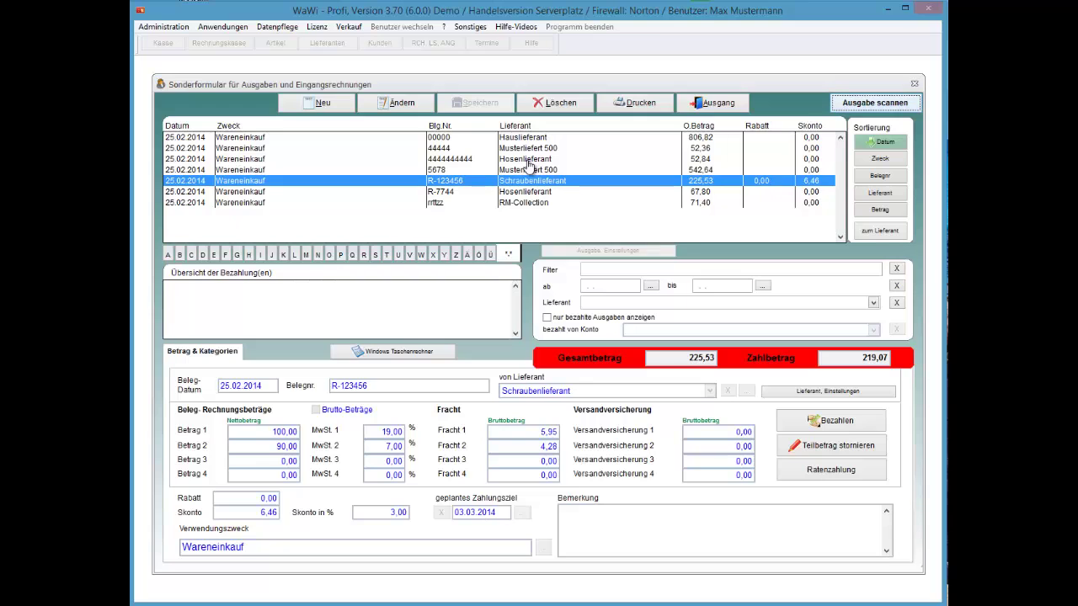
key(Return)
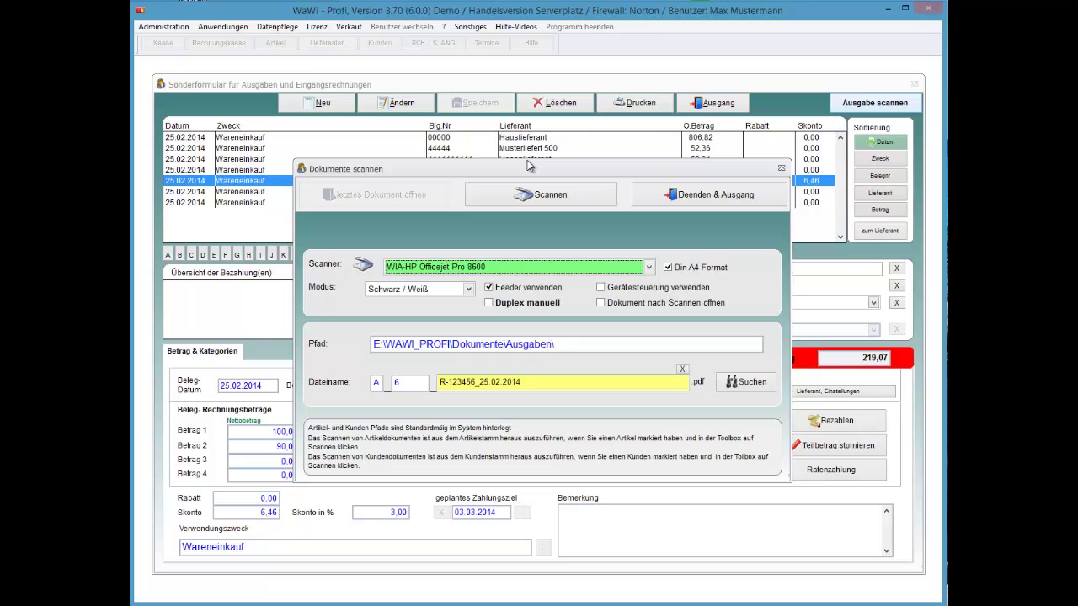
key(alt+Down)
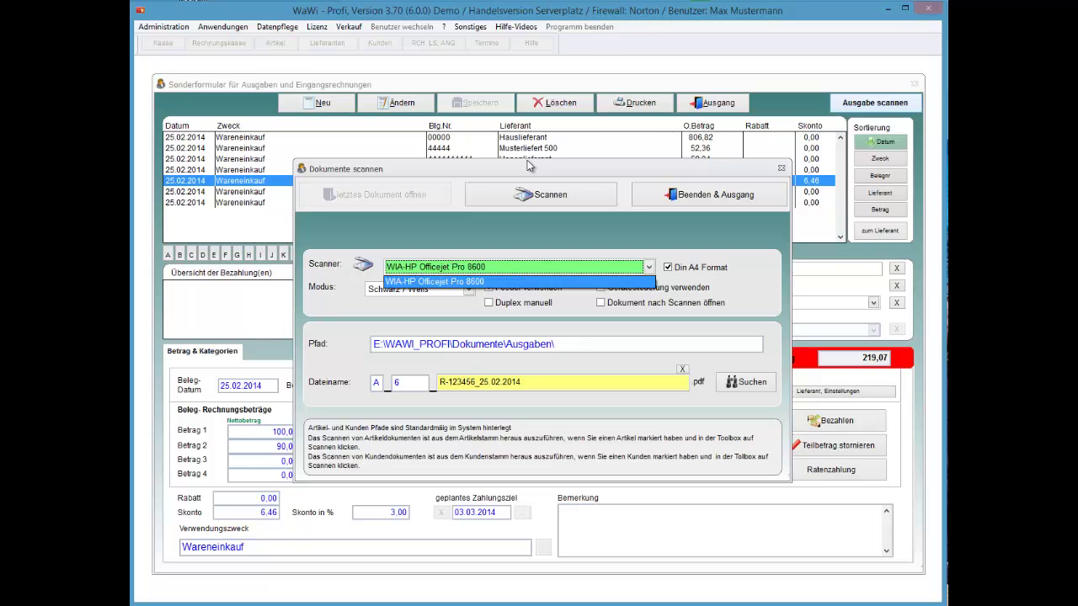
key(Escape)
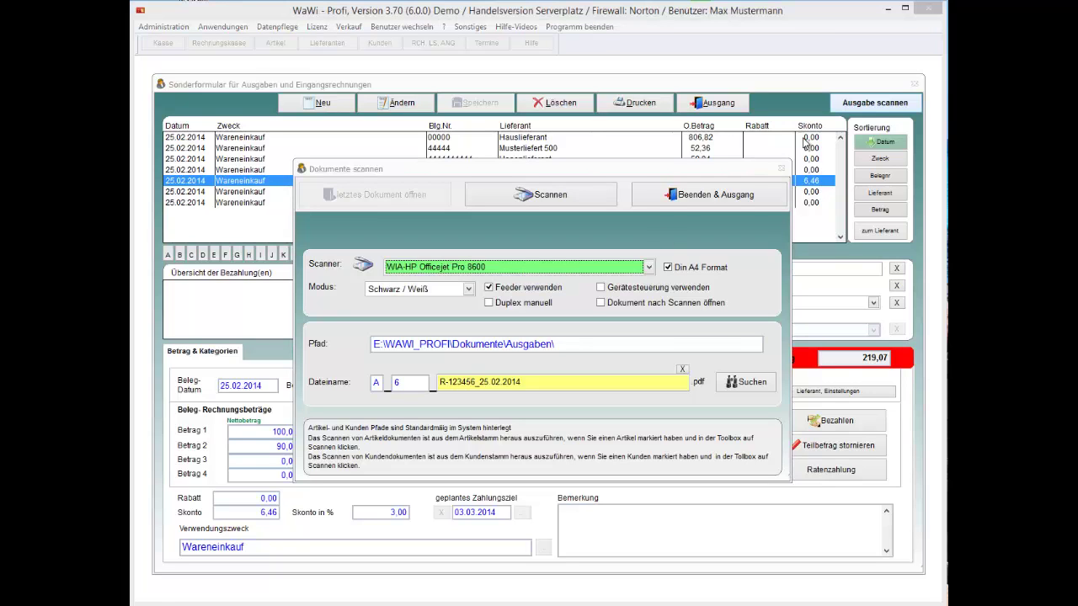
Enable Duplex manuell, scan the invoice, decline scanning another page, and finish the scan
click(507, 307)
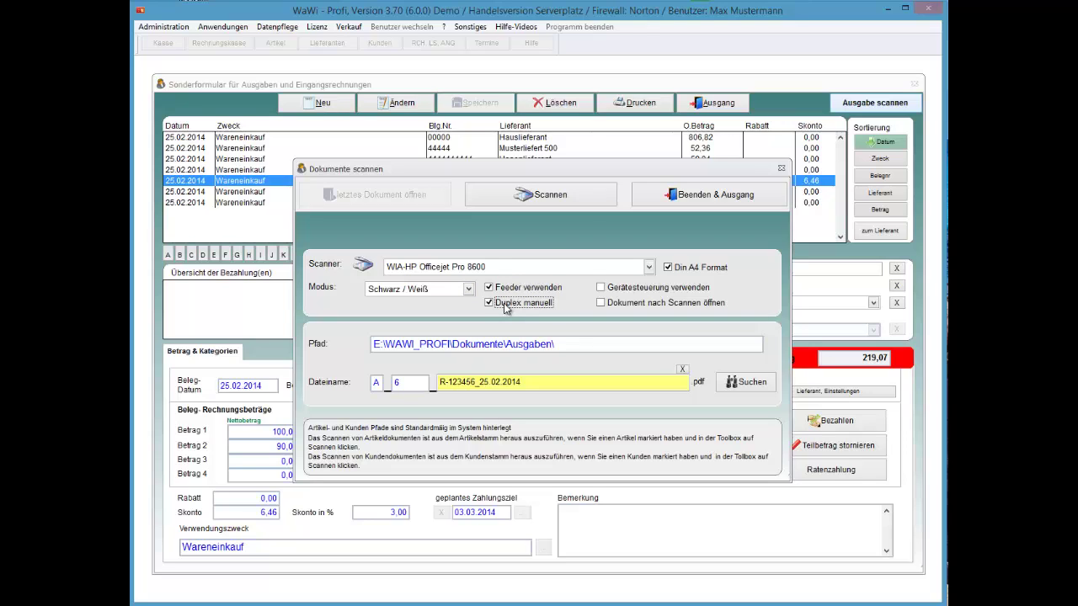
key(Tab)
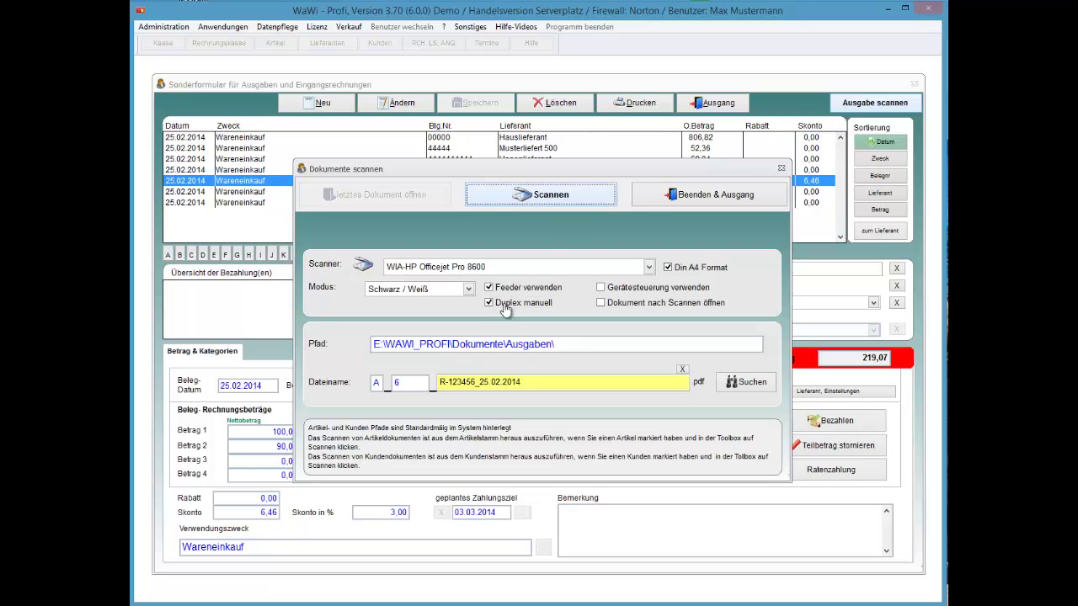
key(Return)
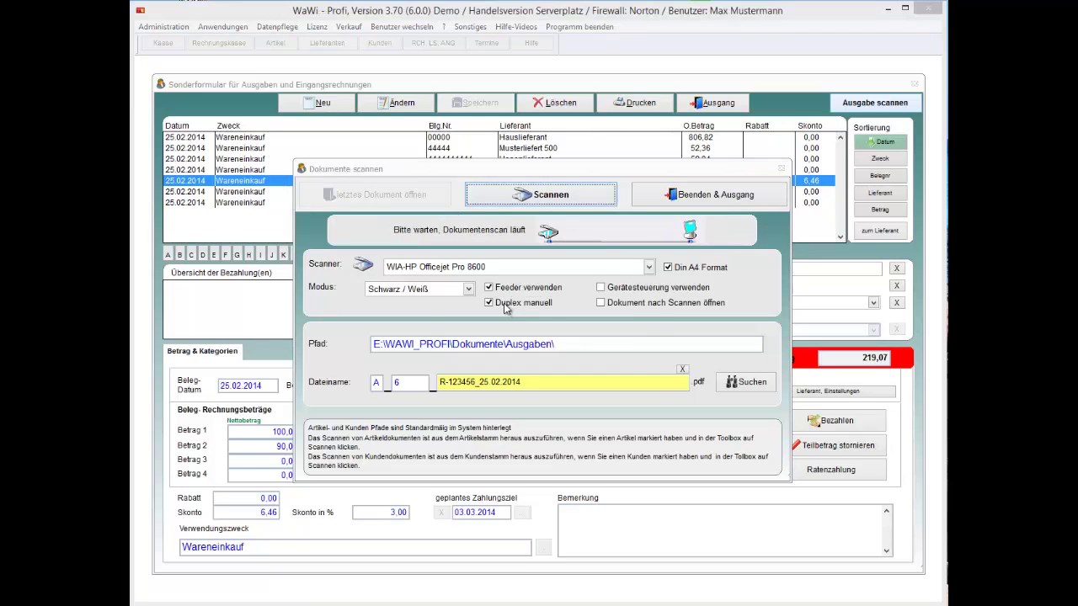
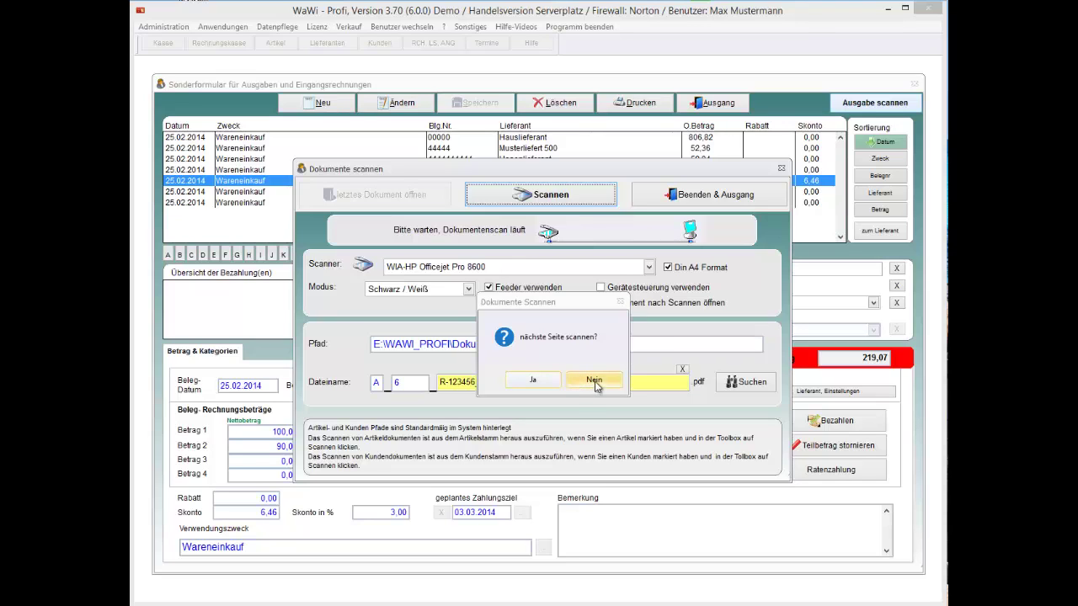
click(595, 380)
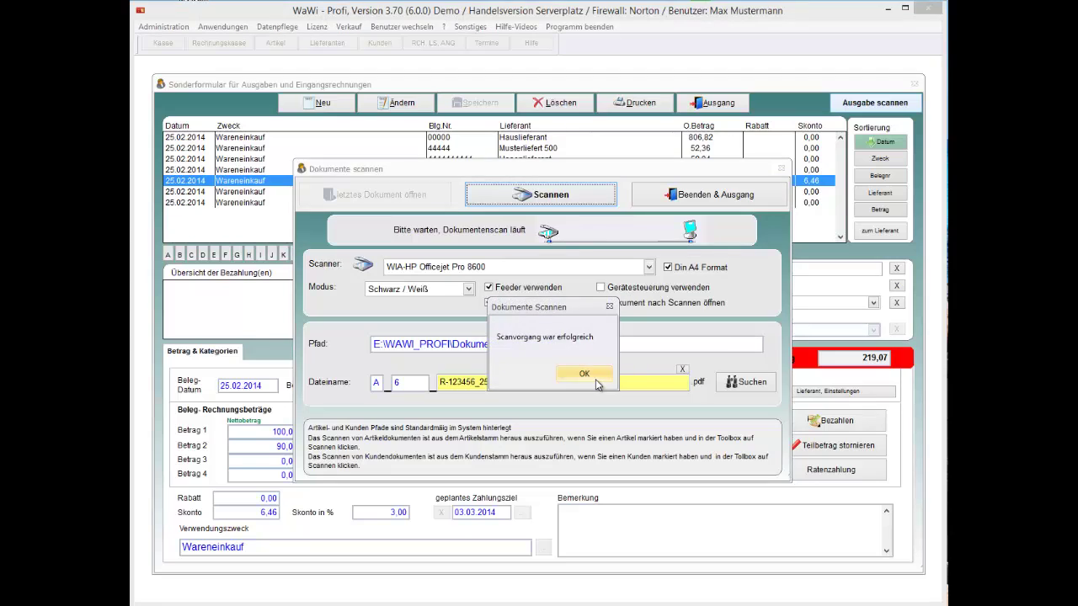
click(596, 378)
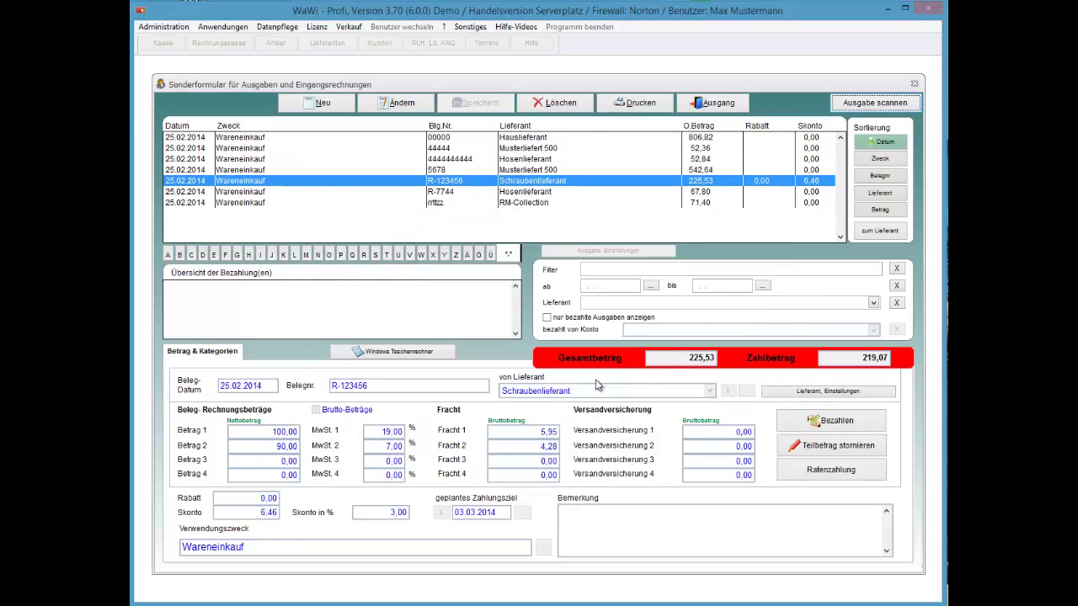
Open the scanned invoice PDF from Schraubenlieferant's supplier documents, view it at 50%, and close it
key(Escape)
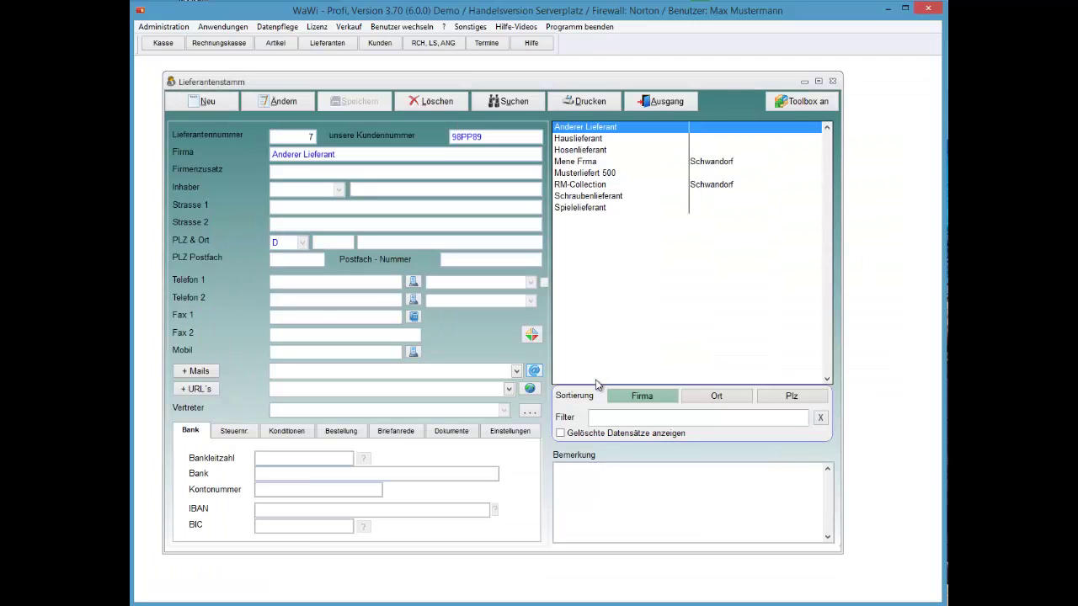
key(s)
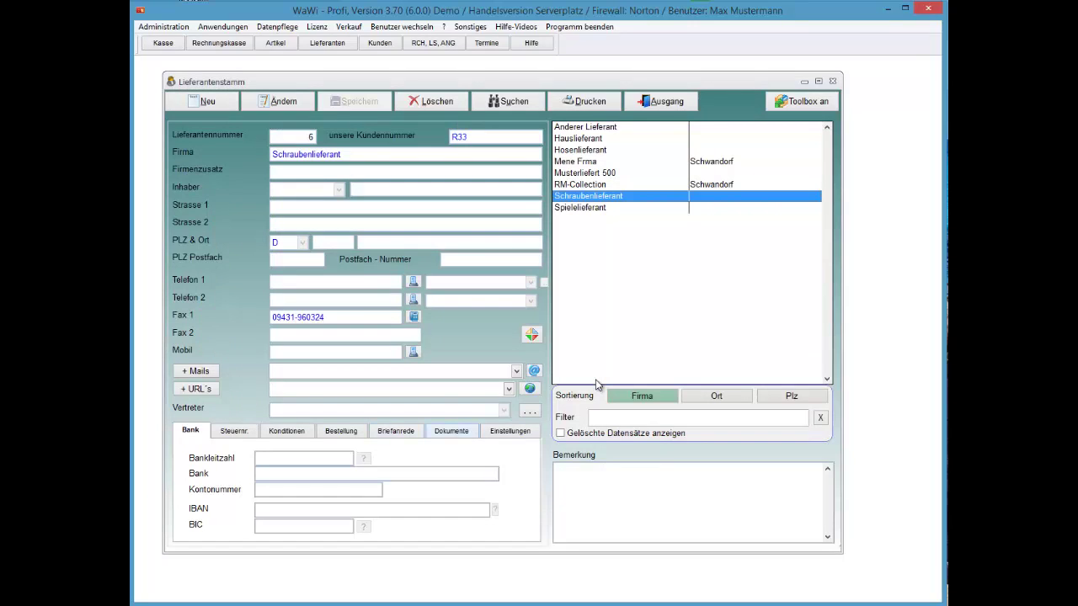
click(451, 431)
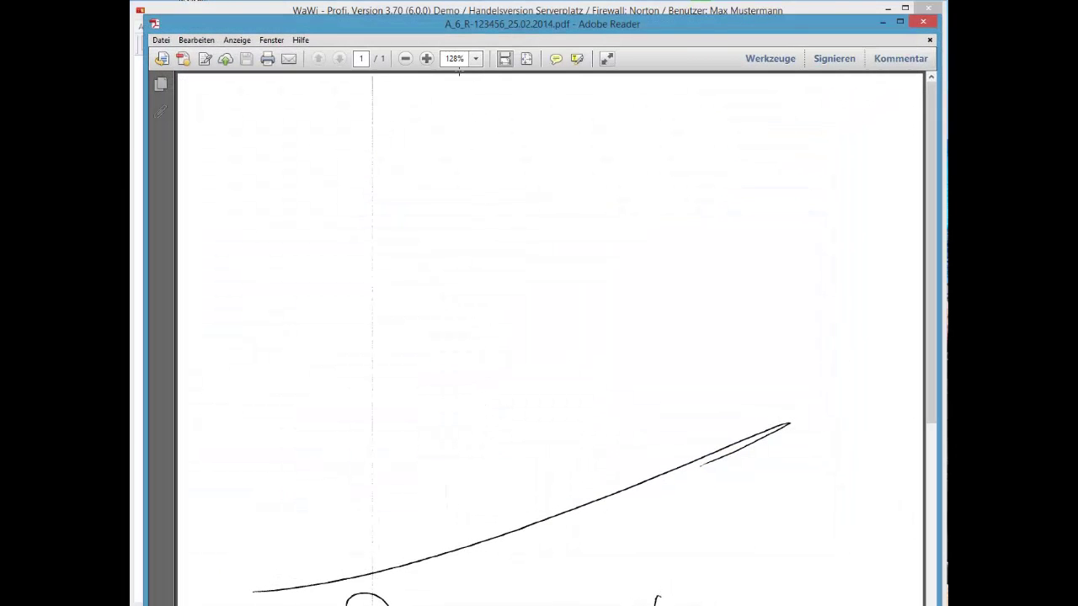
click(405, 58)
click(405, 58)
click(405, 58)
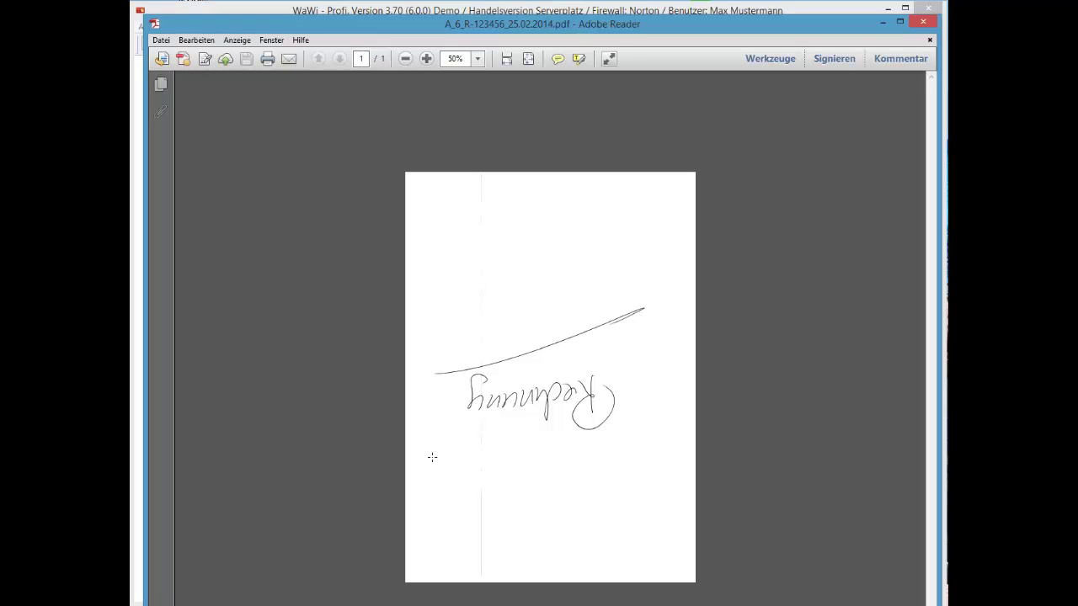
click(925, 20)
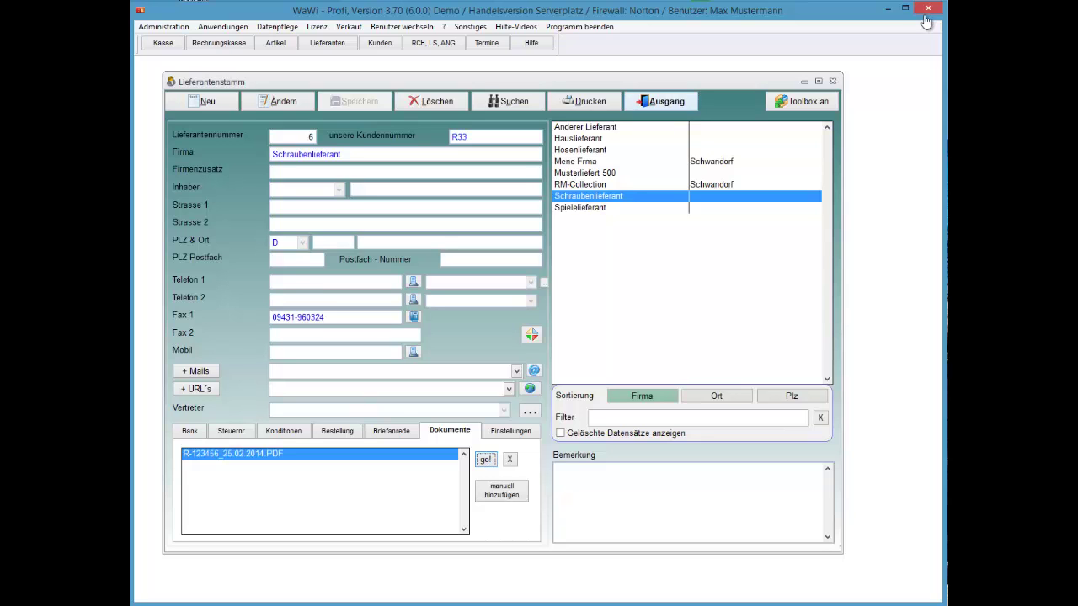
Return from the supplier records to the expenses, show only paid ones, and select the Tanken expense
click(660, 101)
click(504, 286)
key(Return)
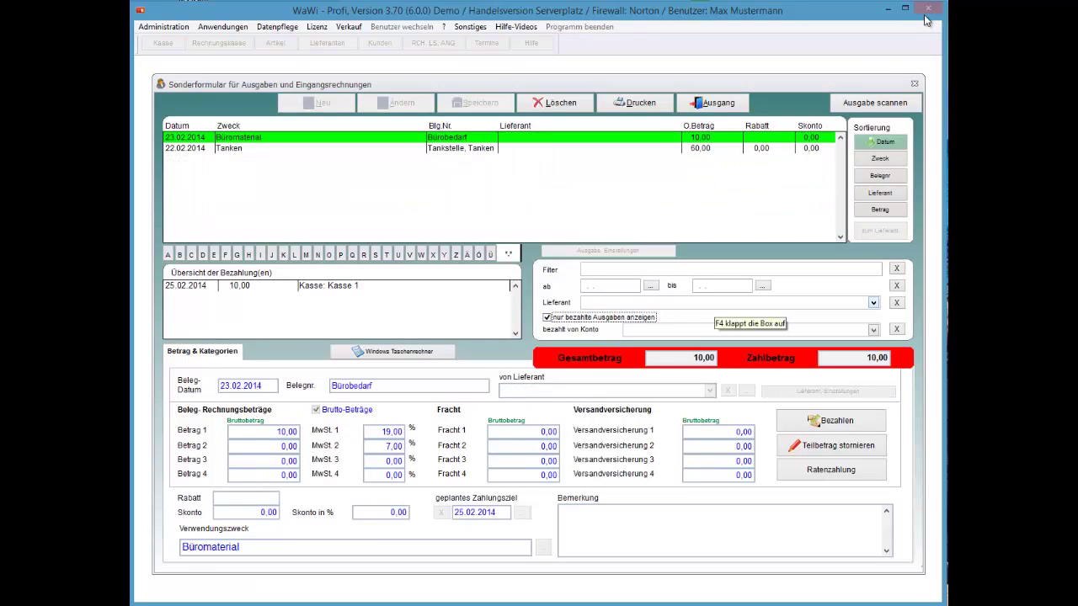
click(584, 269)
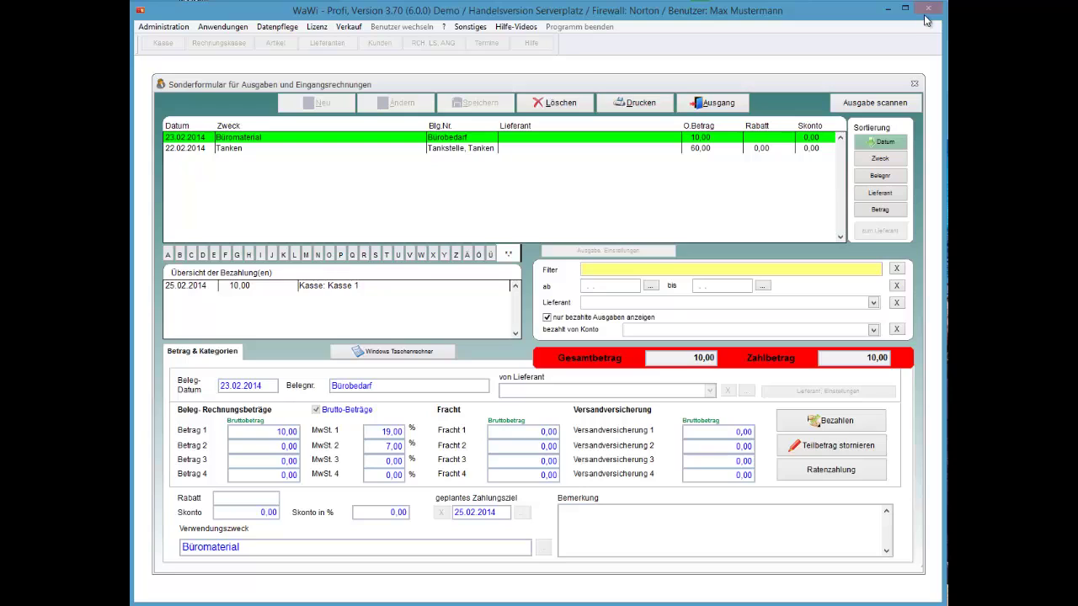
key(Tab)
key(Down)
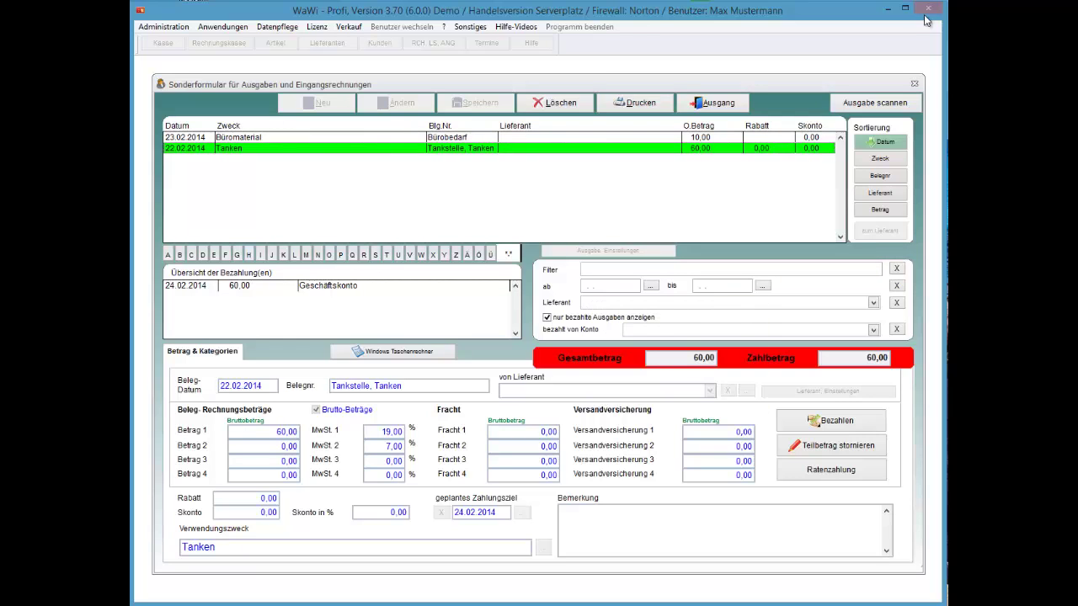
View the payment booking of the Tanken expense, close it, and return to the start menu
key(Tab)
key(Tab)
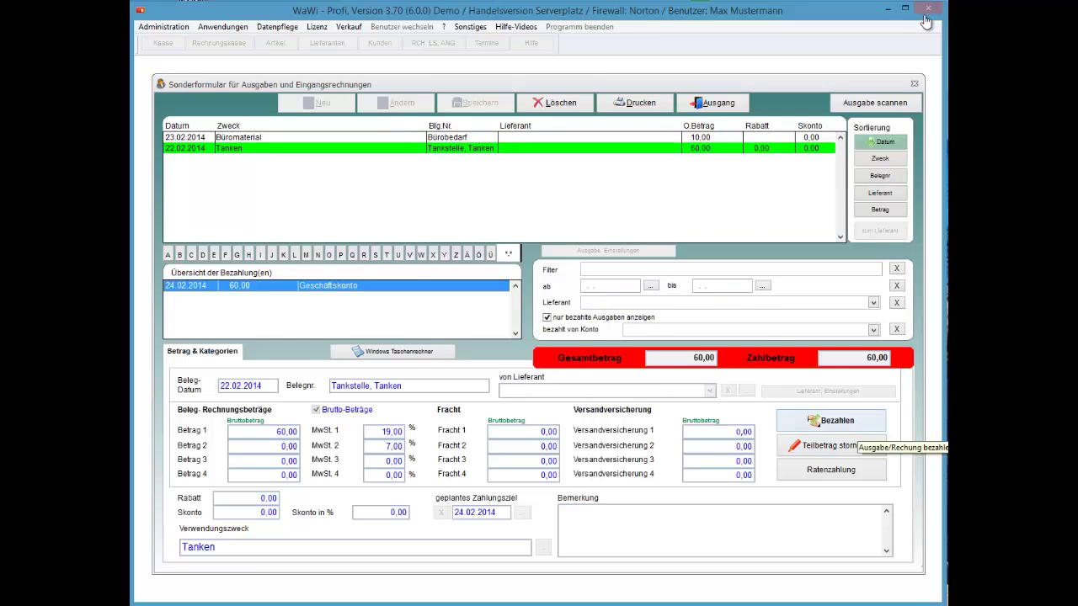
key(Return)
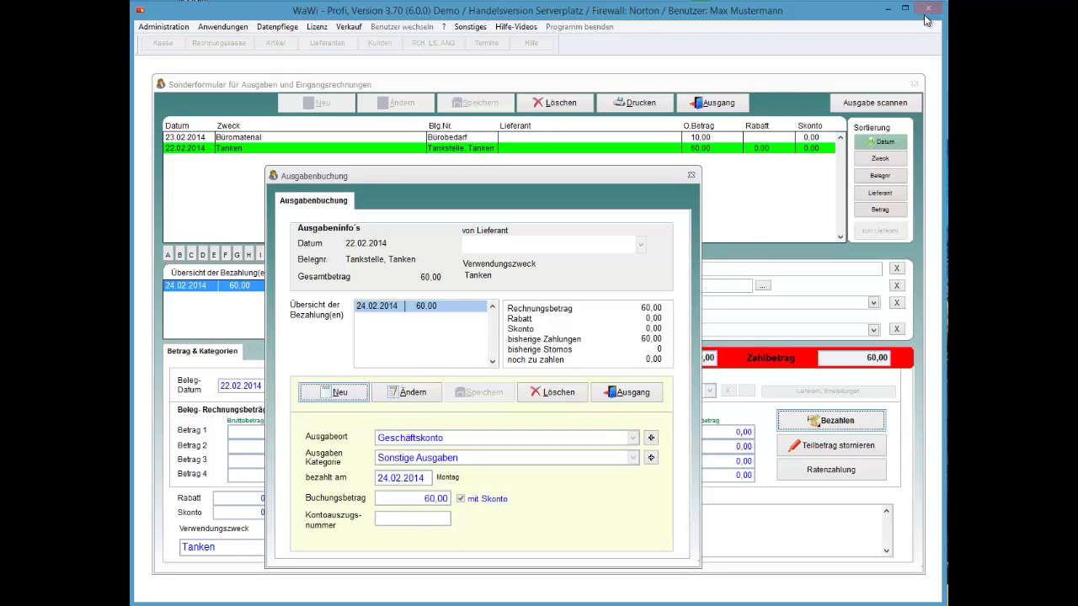
key(alt+a)
key(Escape)
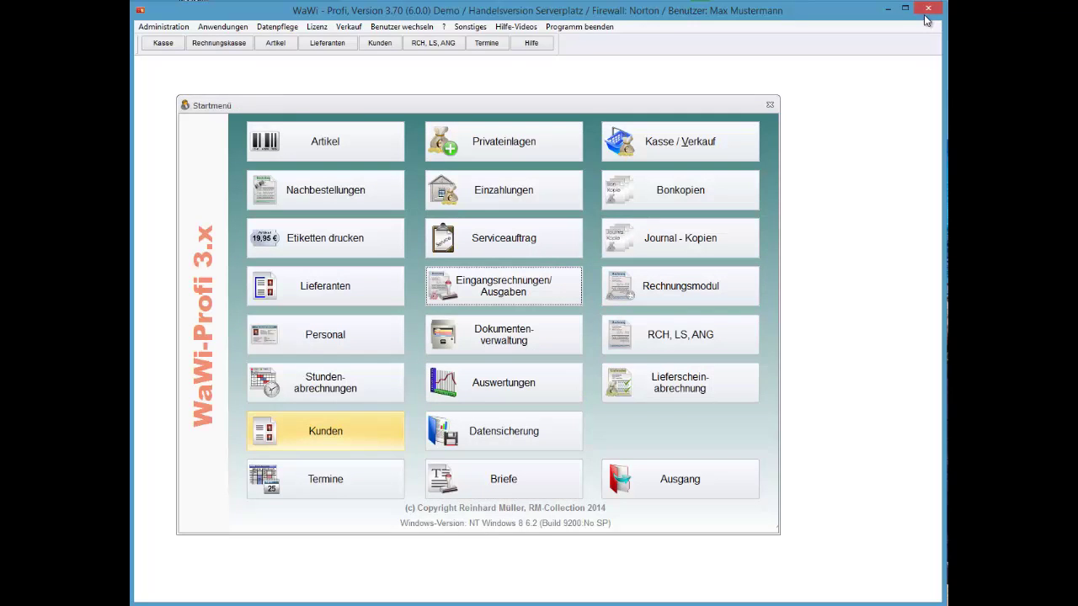
Reopen Schraubenlieferant's supplier record, view its document R-123456_25.02.2014.PDF, and close the document
key(Return)
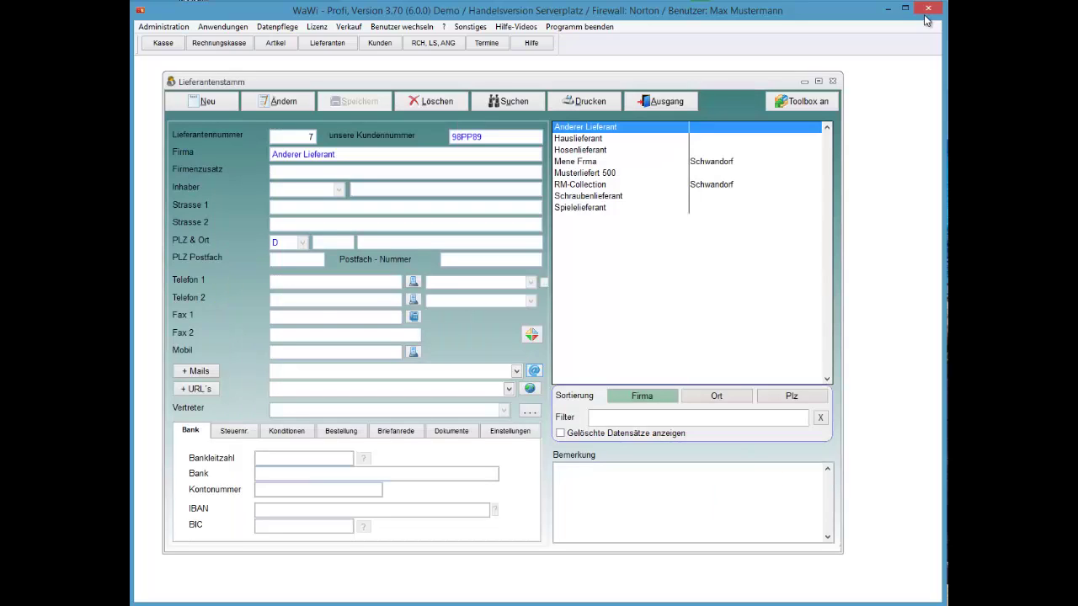
key(s)
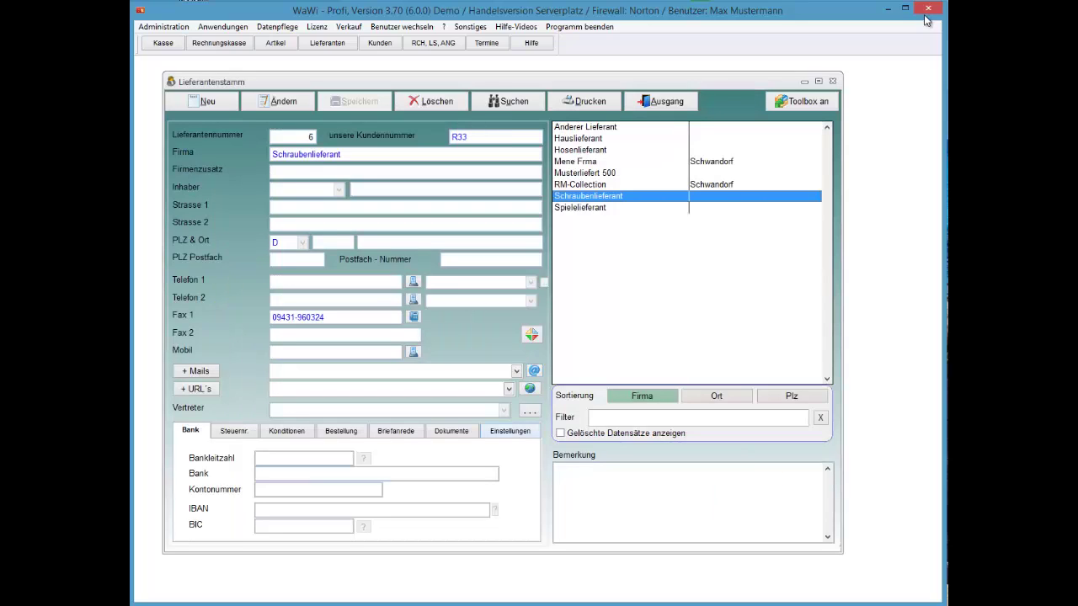
click(452, 430)
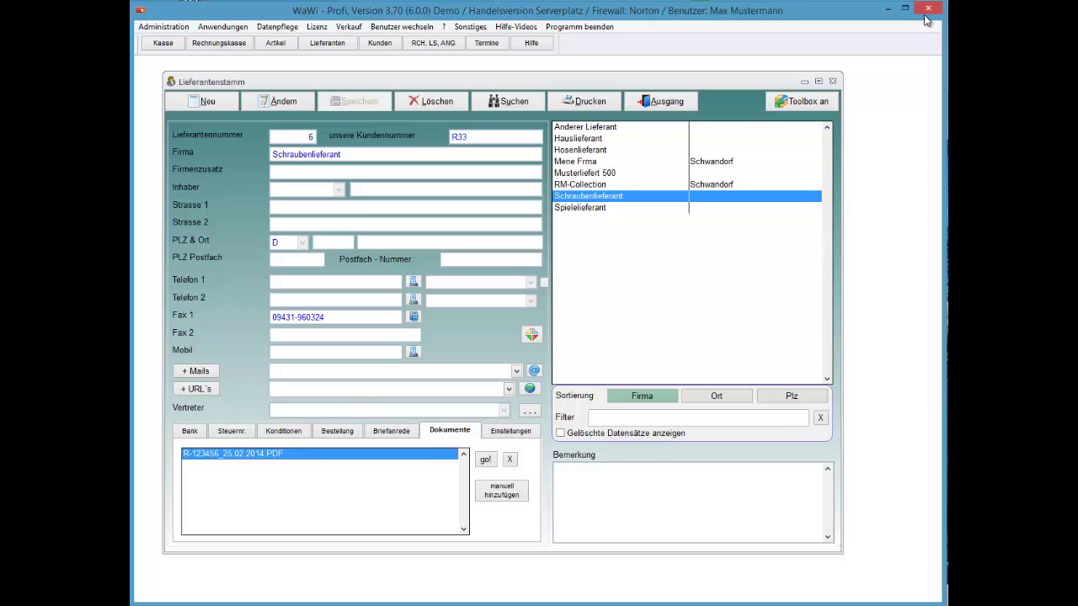
click(485, 459)
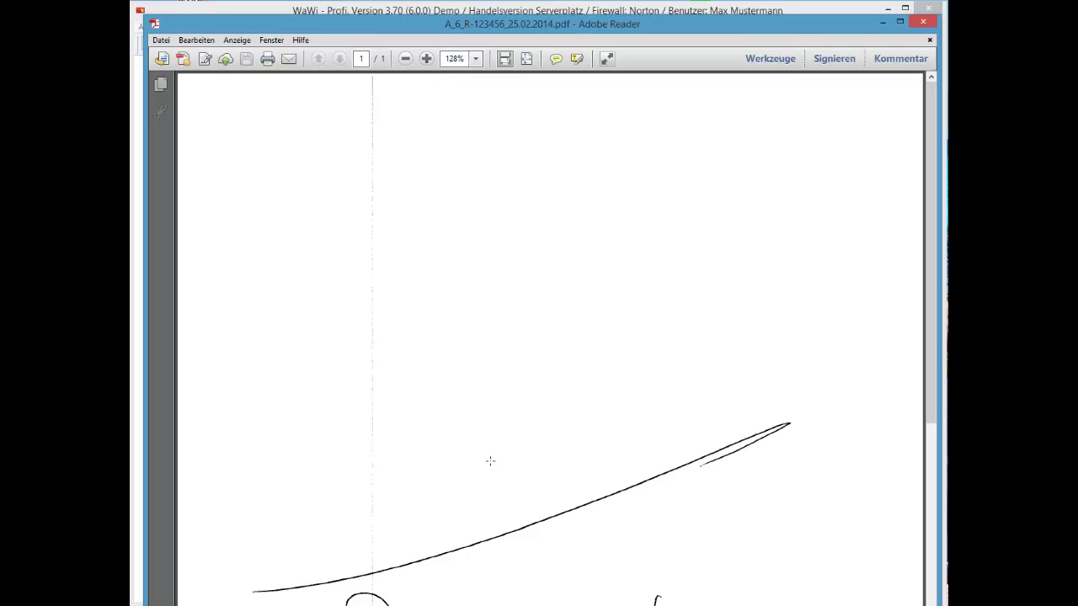
click(925, 22)
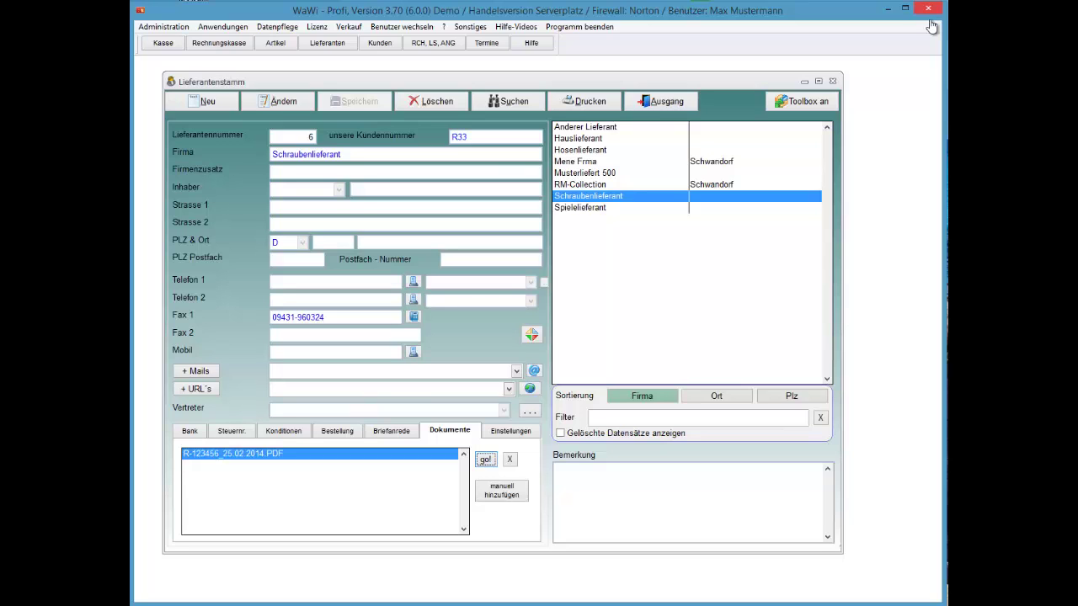
Leave the supplier record, view the list of expenses and incoming invoices, and return to the start menu
click(660, 101)
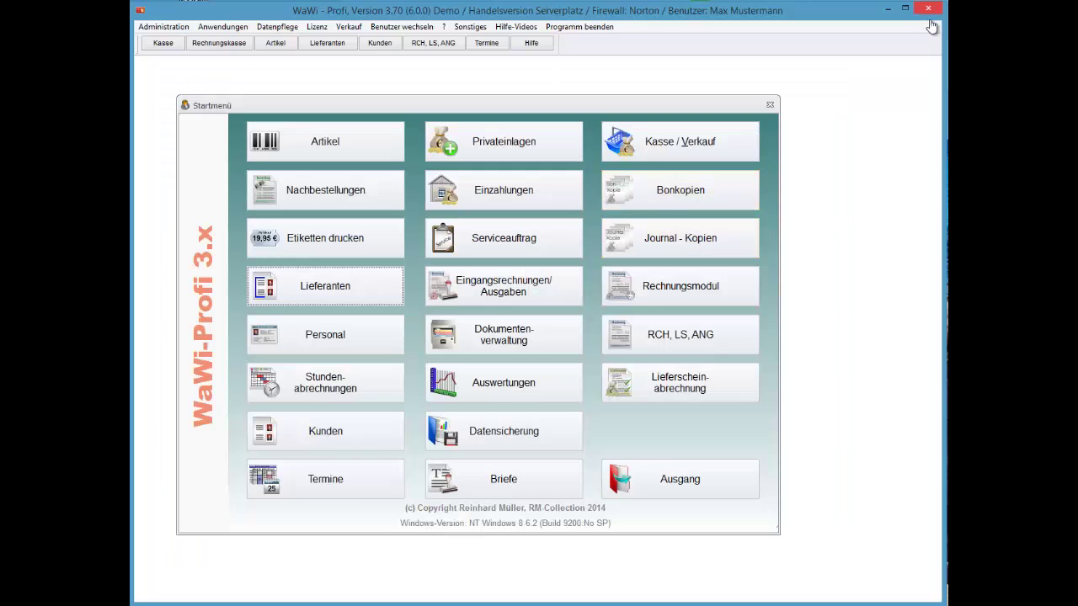
click(928, 9)
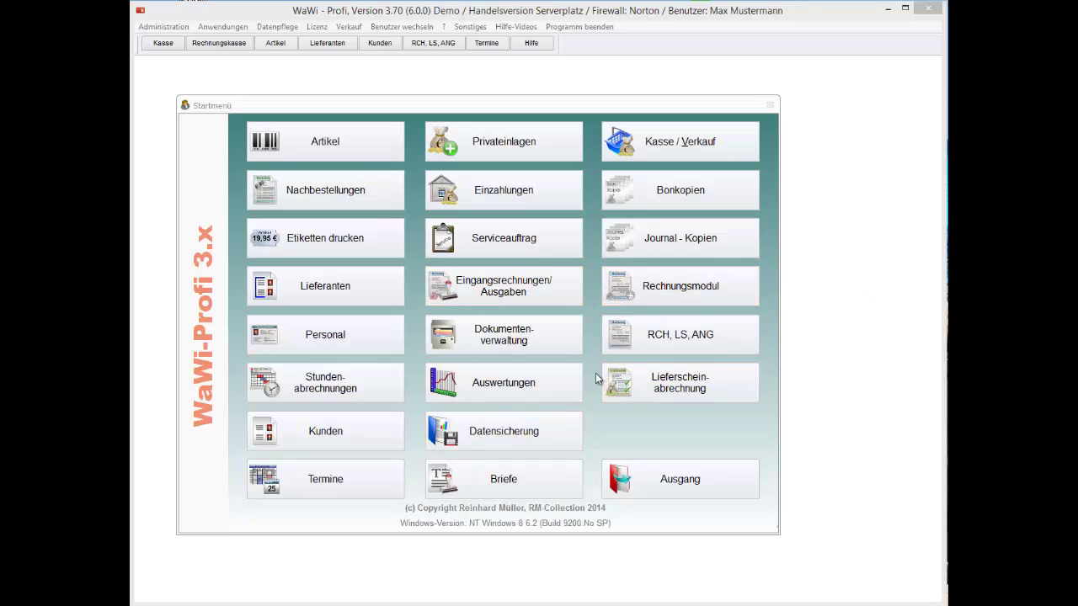
click(511, 298)
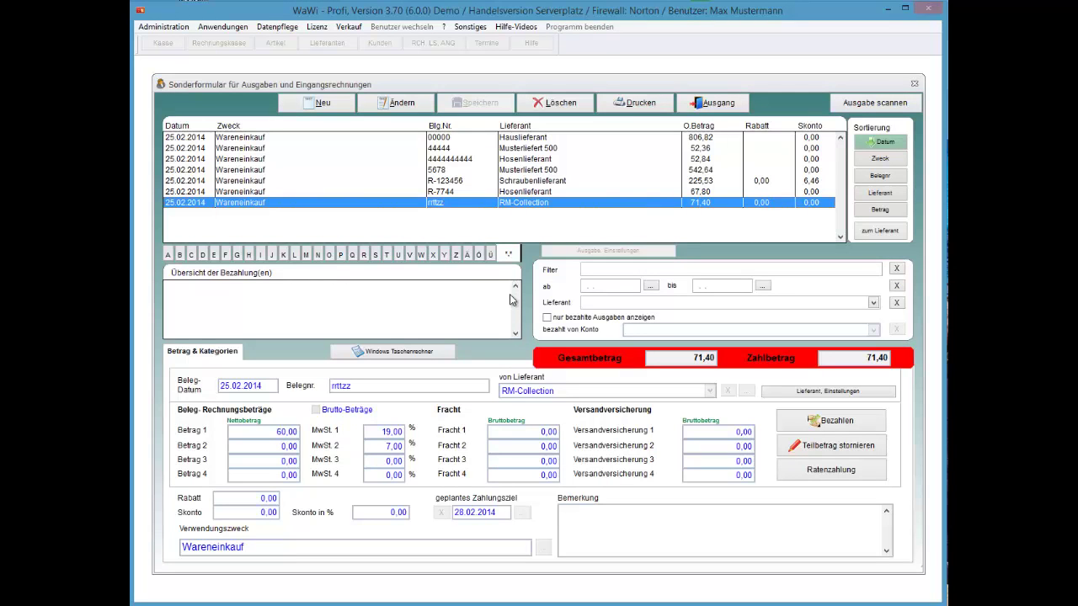
key(Escape)
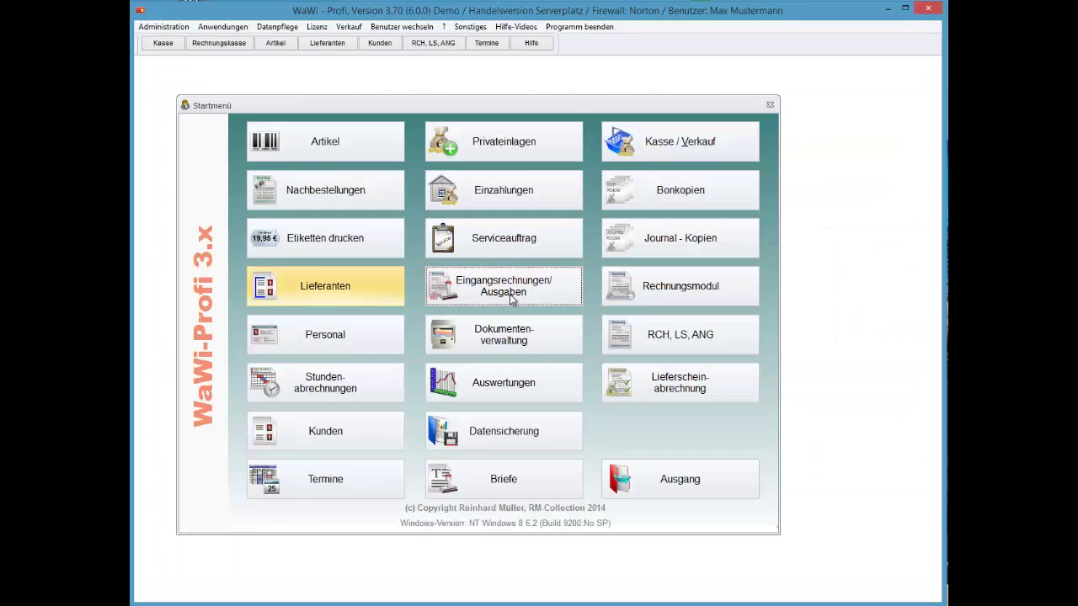
Open the supplier records, view the conditions of the supplier Mene Frma, and return to the start menu
key(alt+l)
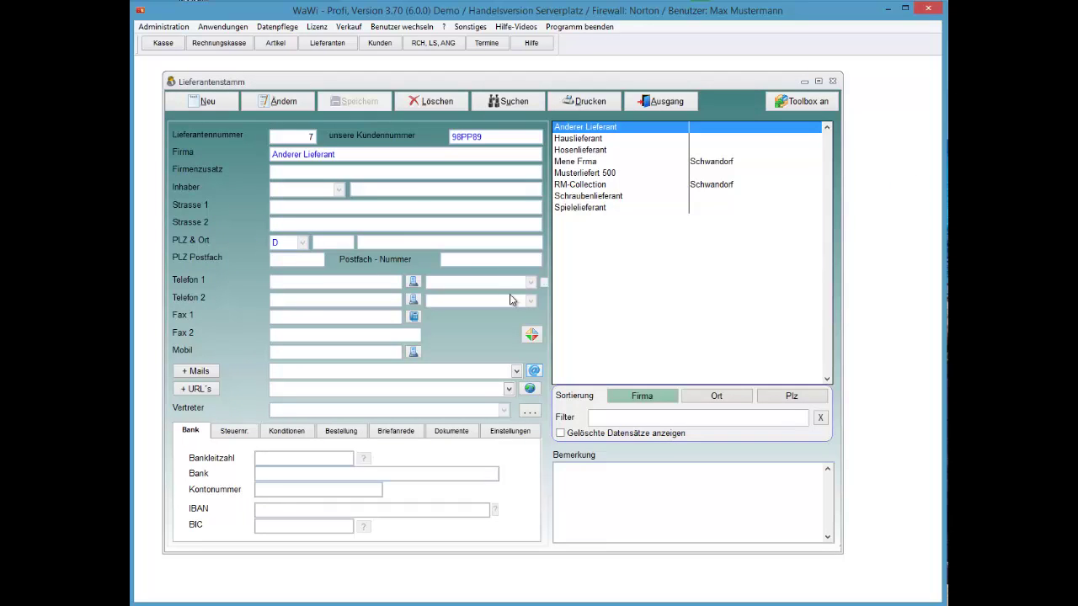
scroll(510, 294, down, 2)
scroll(510, 294, up, 1)
key(ctrl+Tab)
key(ctrl+Tab)
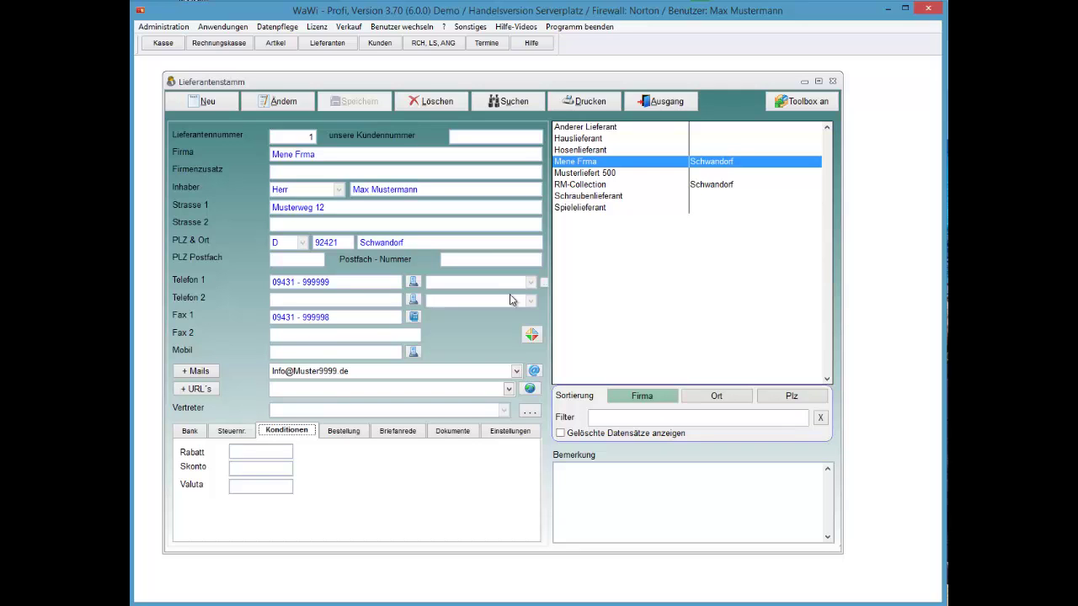
key(alt+a)
Reopen the expenses and incoming invoices form, then close it
click(509, 294)
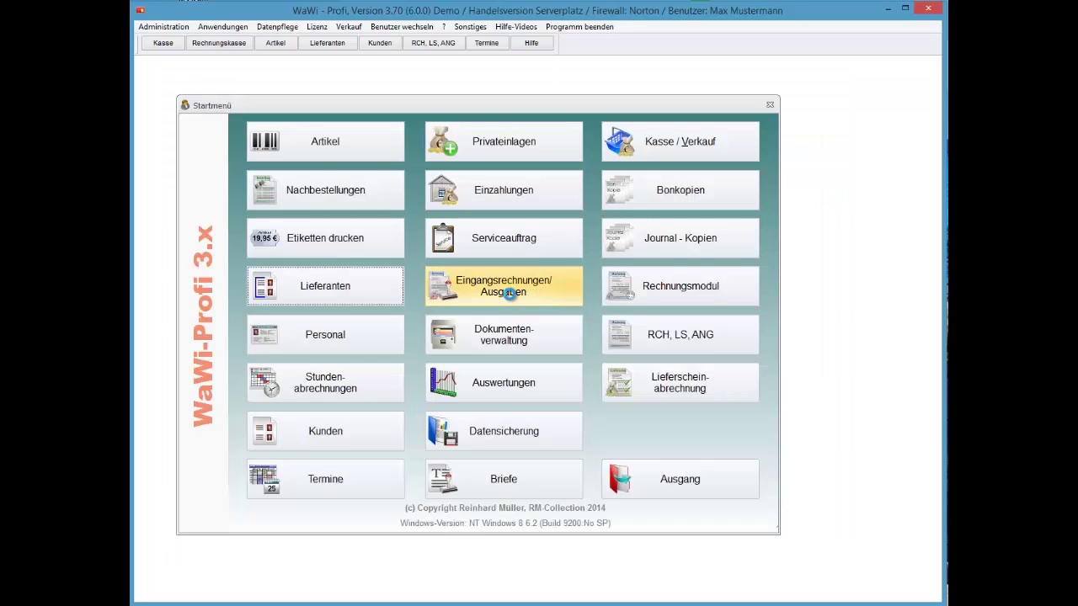
click(508, 292)
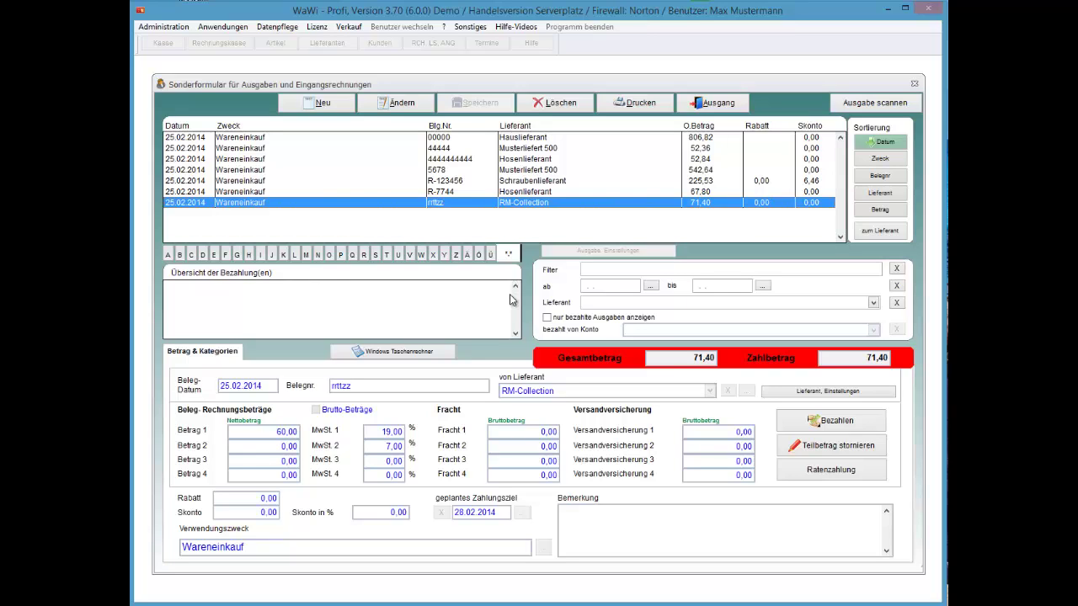
click(712, 102)
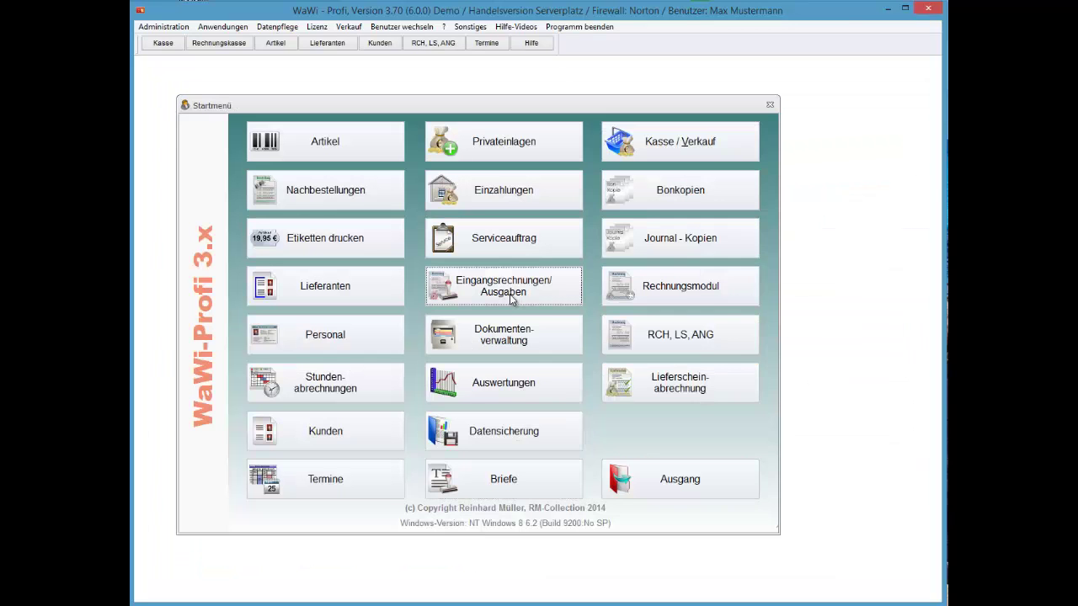
Open the business profitability evaluation for February 2014 and show the open invoices for 28.02.2014
click(505, 384)
key(Up)
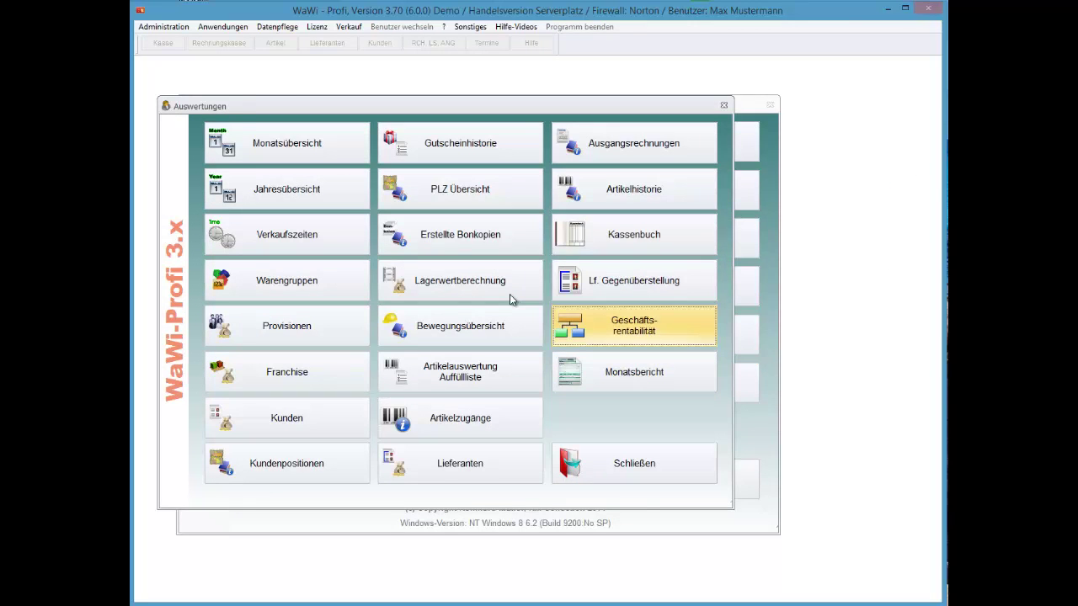
key(Return)
key(End)
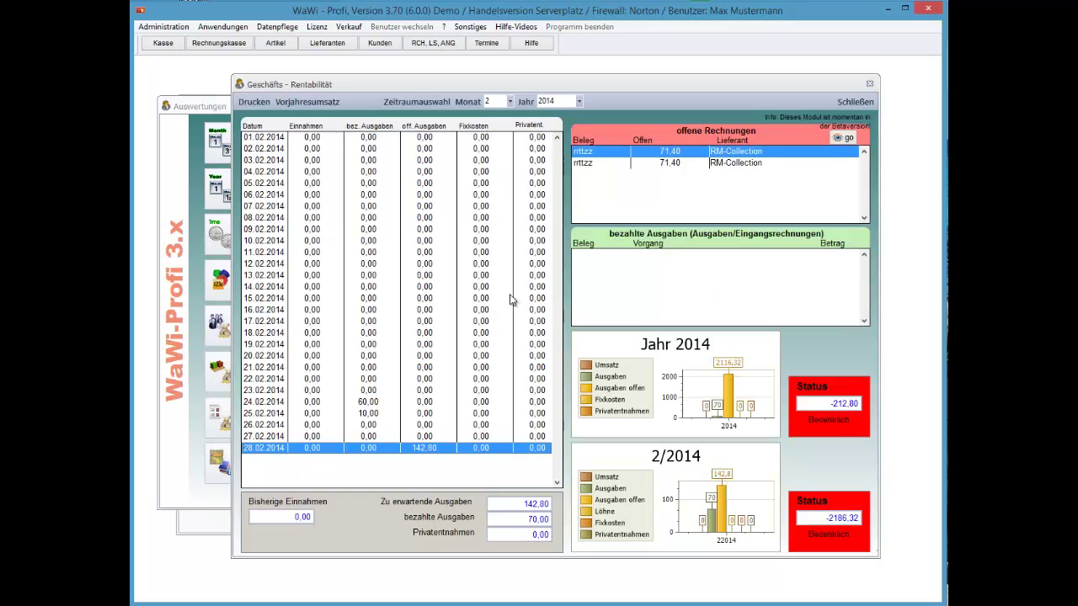
Show the paid expenses for 25.02.2014 in the profitability evaluation, and return to the start menu
key(Up)
key(Up)
key(Up)
key(Up)
key(Down)
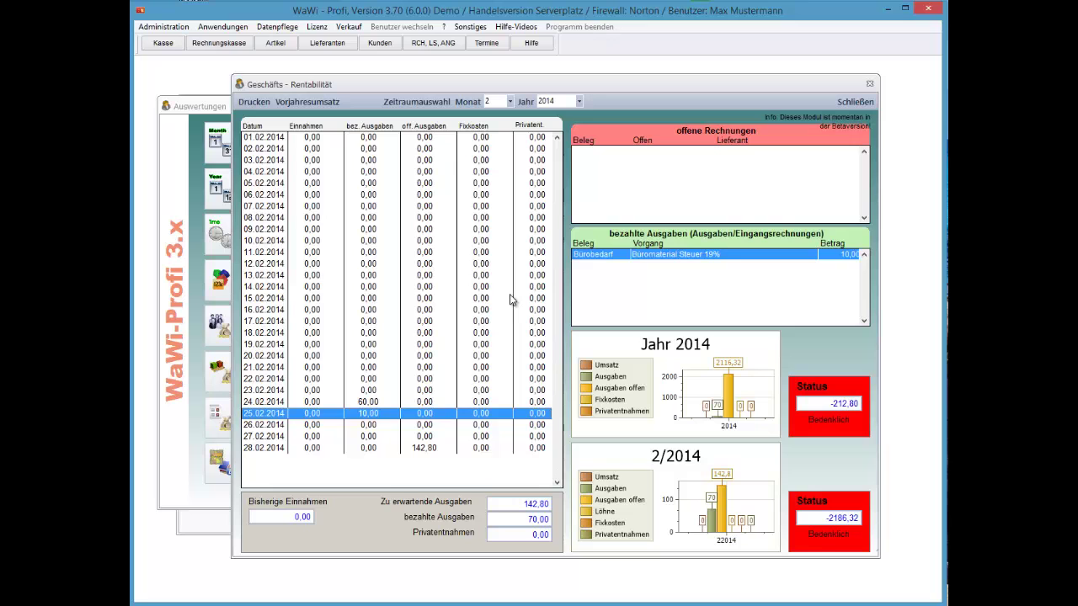
key(Escape)
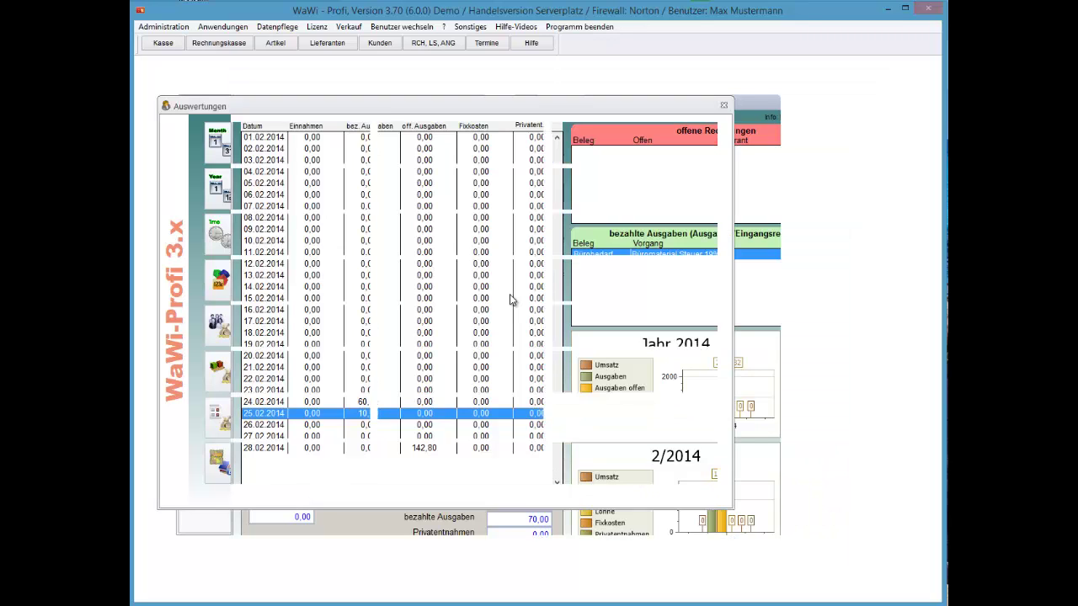
key(Escape)
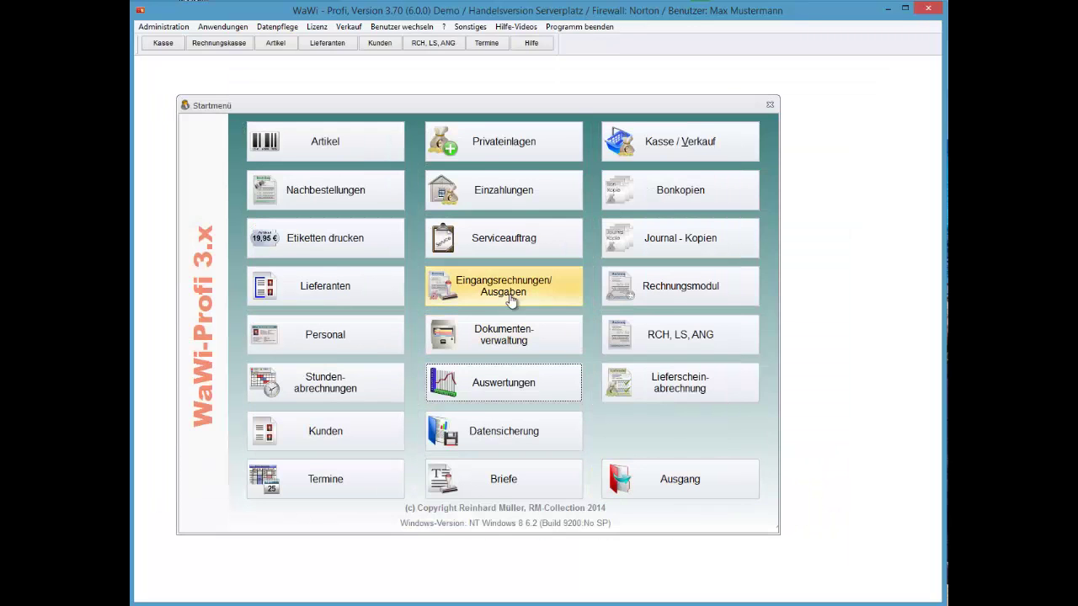
Set the planned payment date of Hosenlieferant's expense R-7744 to 27.02.2014 and save it
click(510, 294)
key(Up)
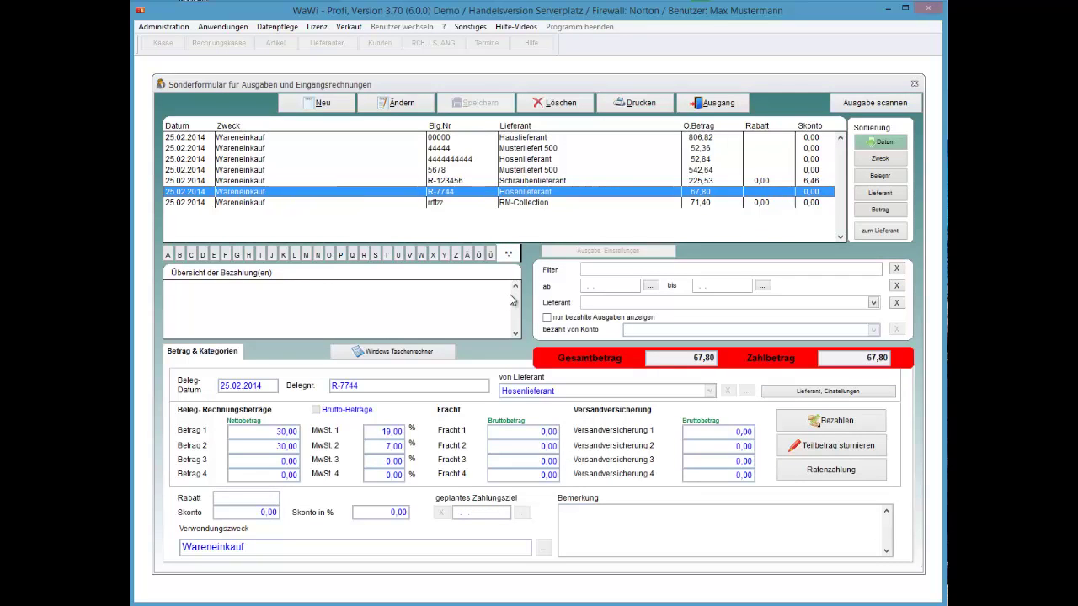
click(396, 103)
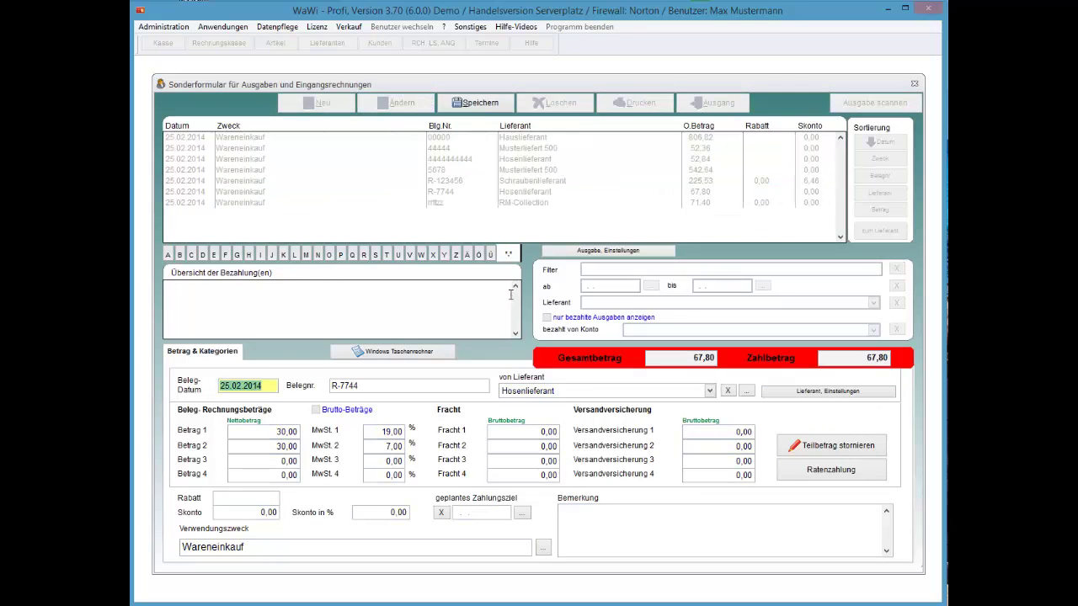
click(469, 512)
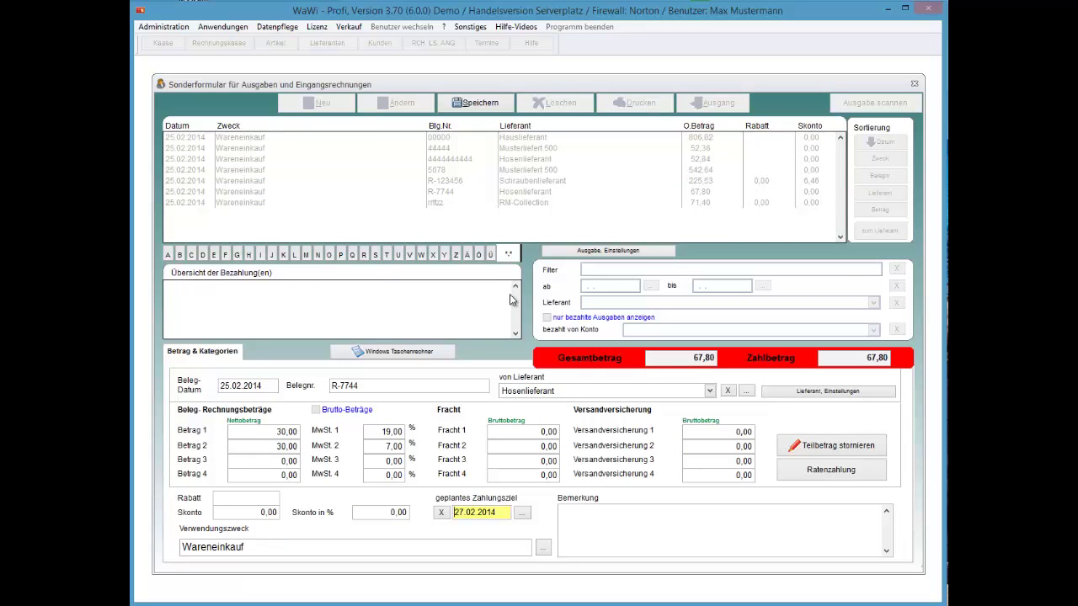
key(alt+s)
key(Return)
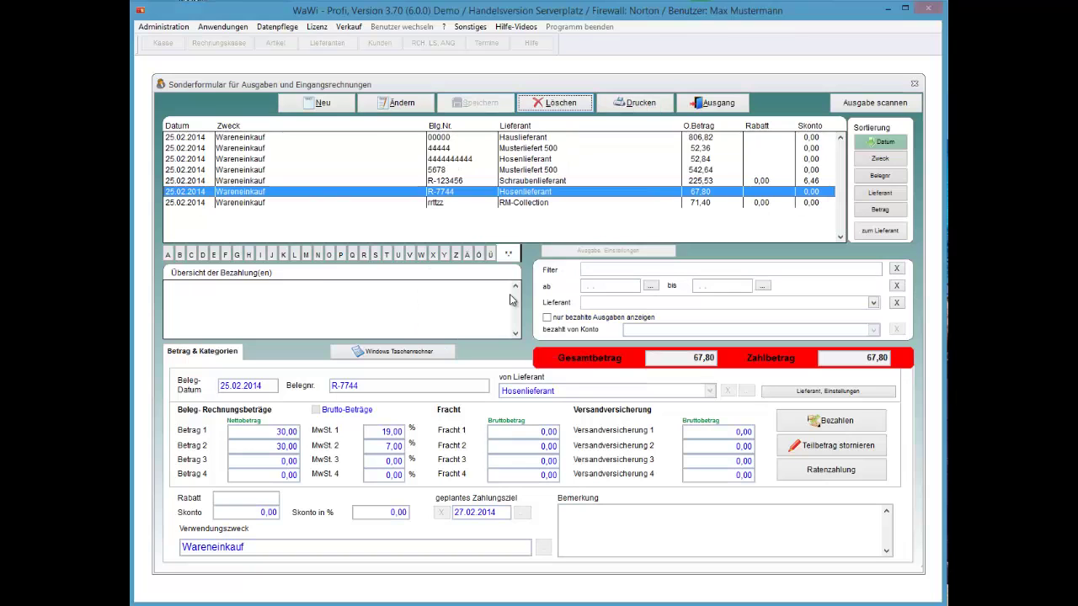
Reopen the business profitability evaluation and show the open invoices for 27.02.2014
key(alt+a)
key(Up)
key(Return)
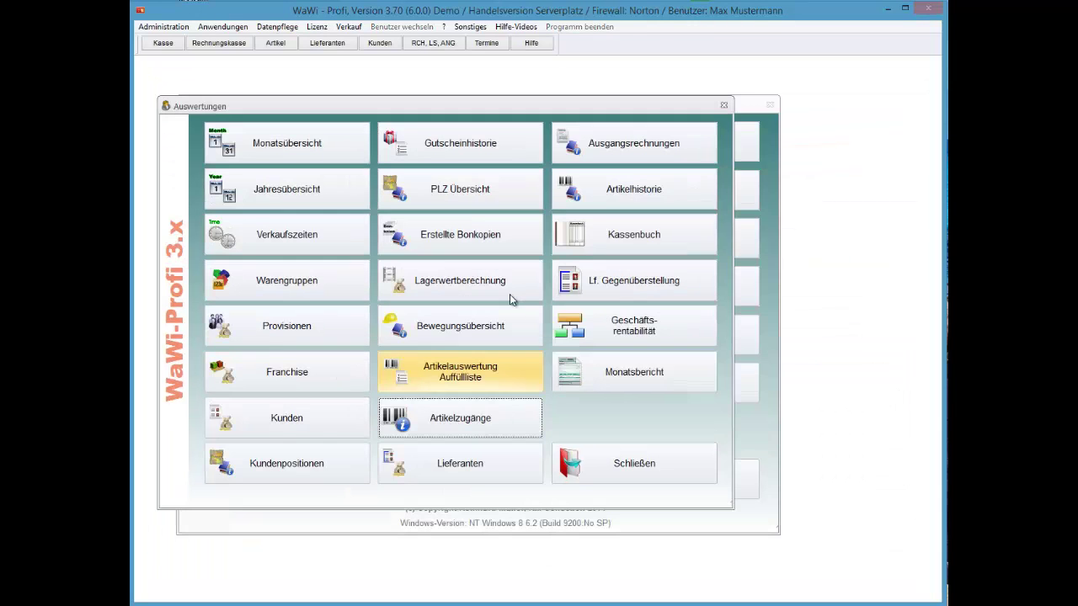
key(Right)
key(Up)
key(Return)
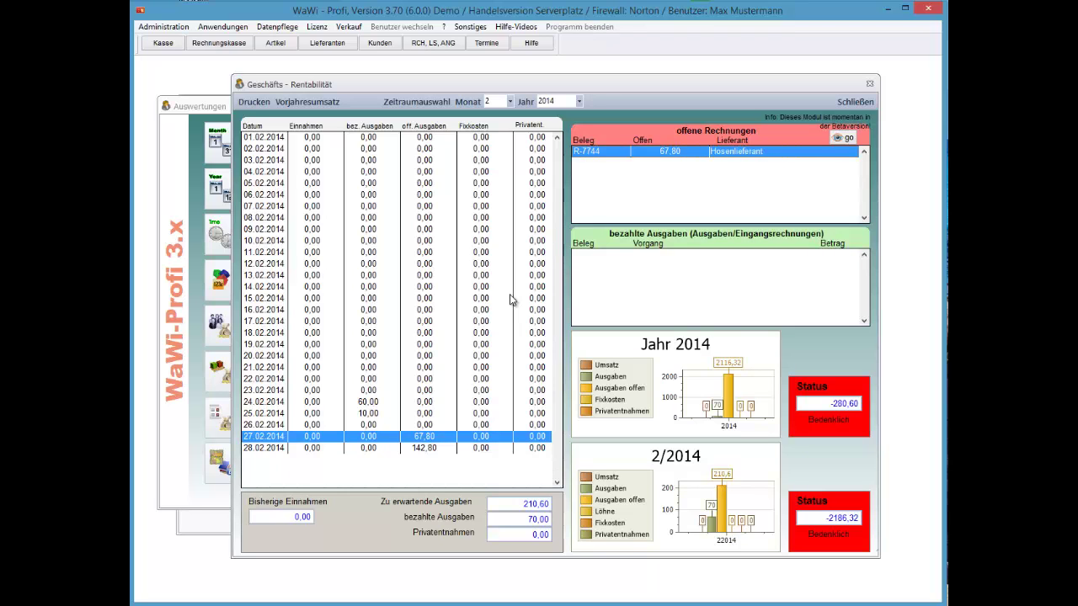
View expense R-7744 from the report's open invoices, close it, and return to the start menu
key(Return)
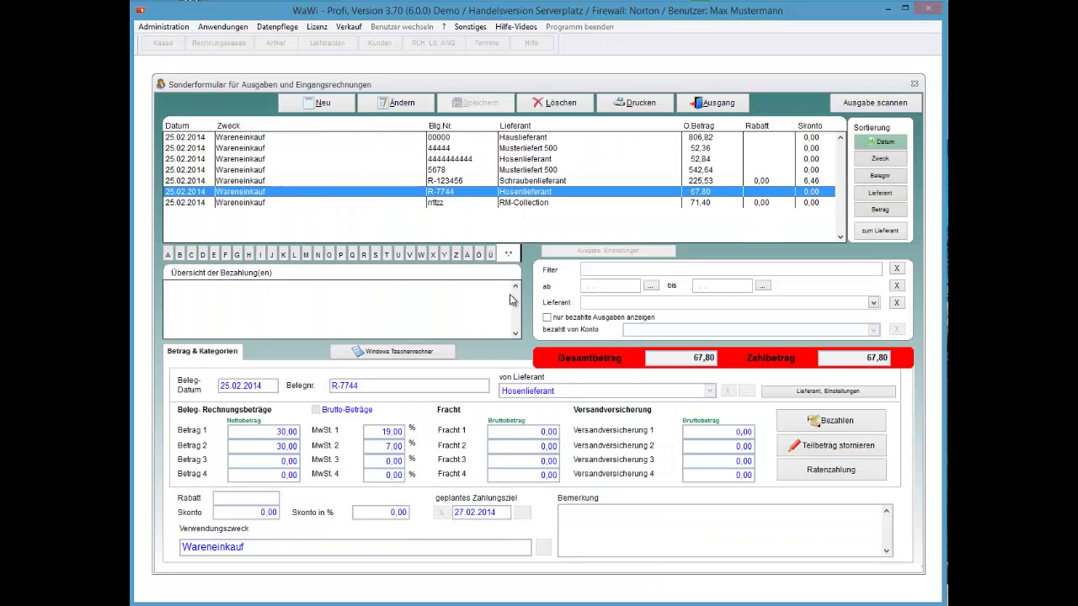
key(Escape)
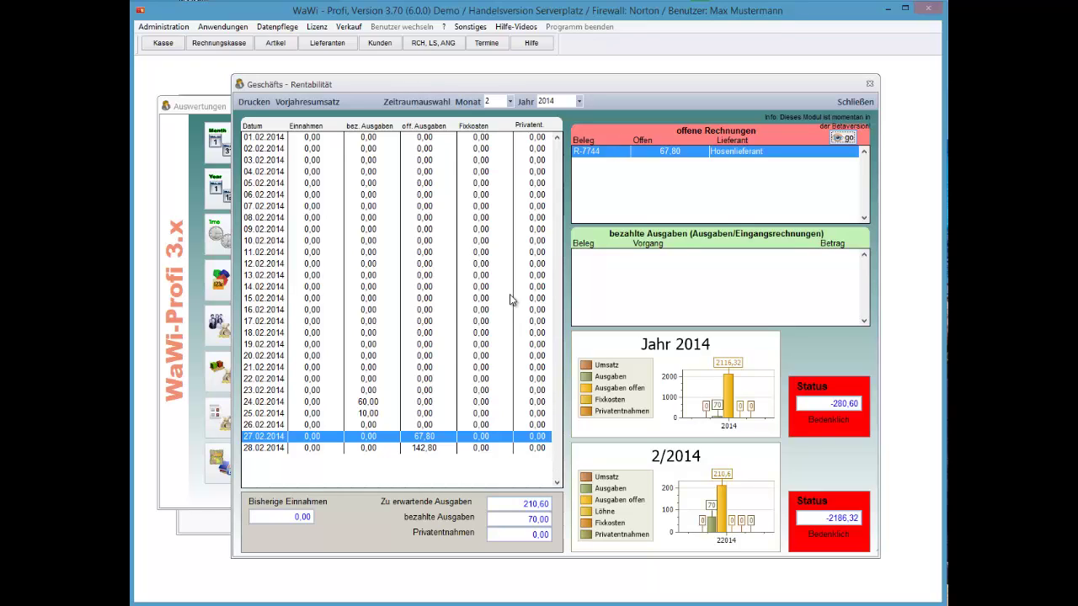
key(Escape)
key(Escape)
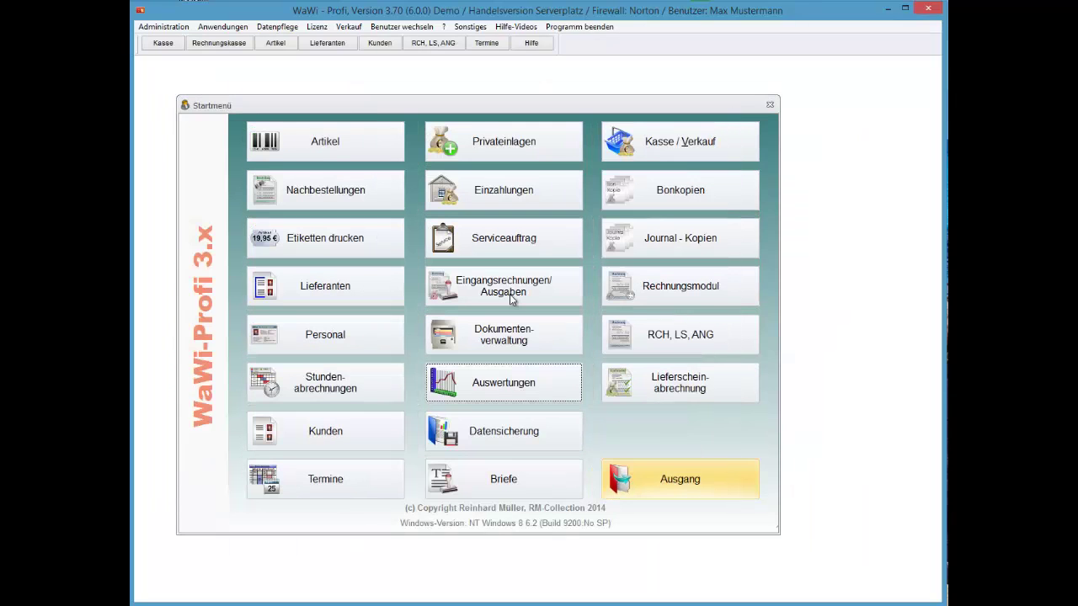
click(511, 299)
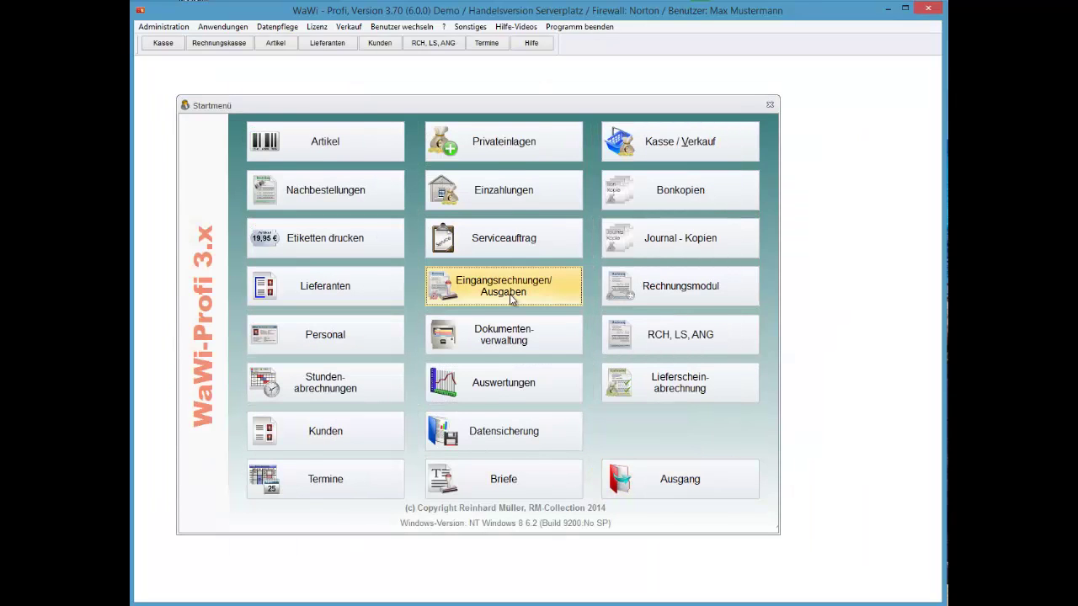